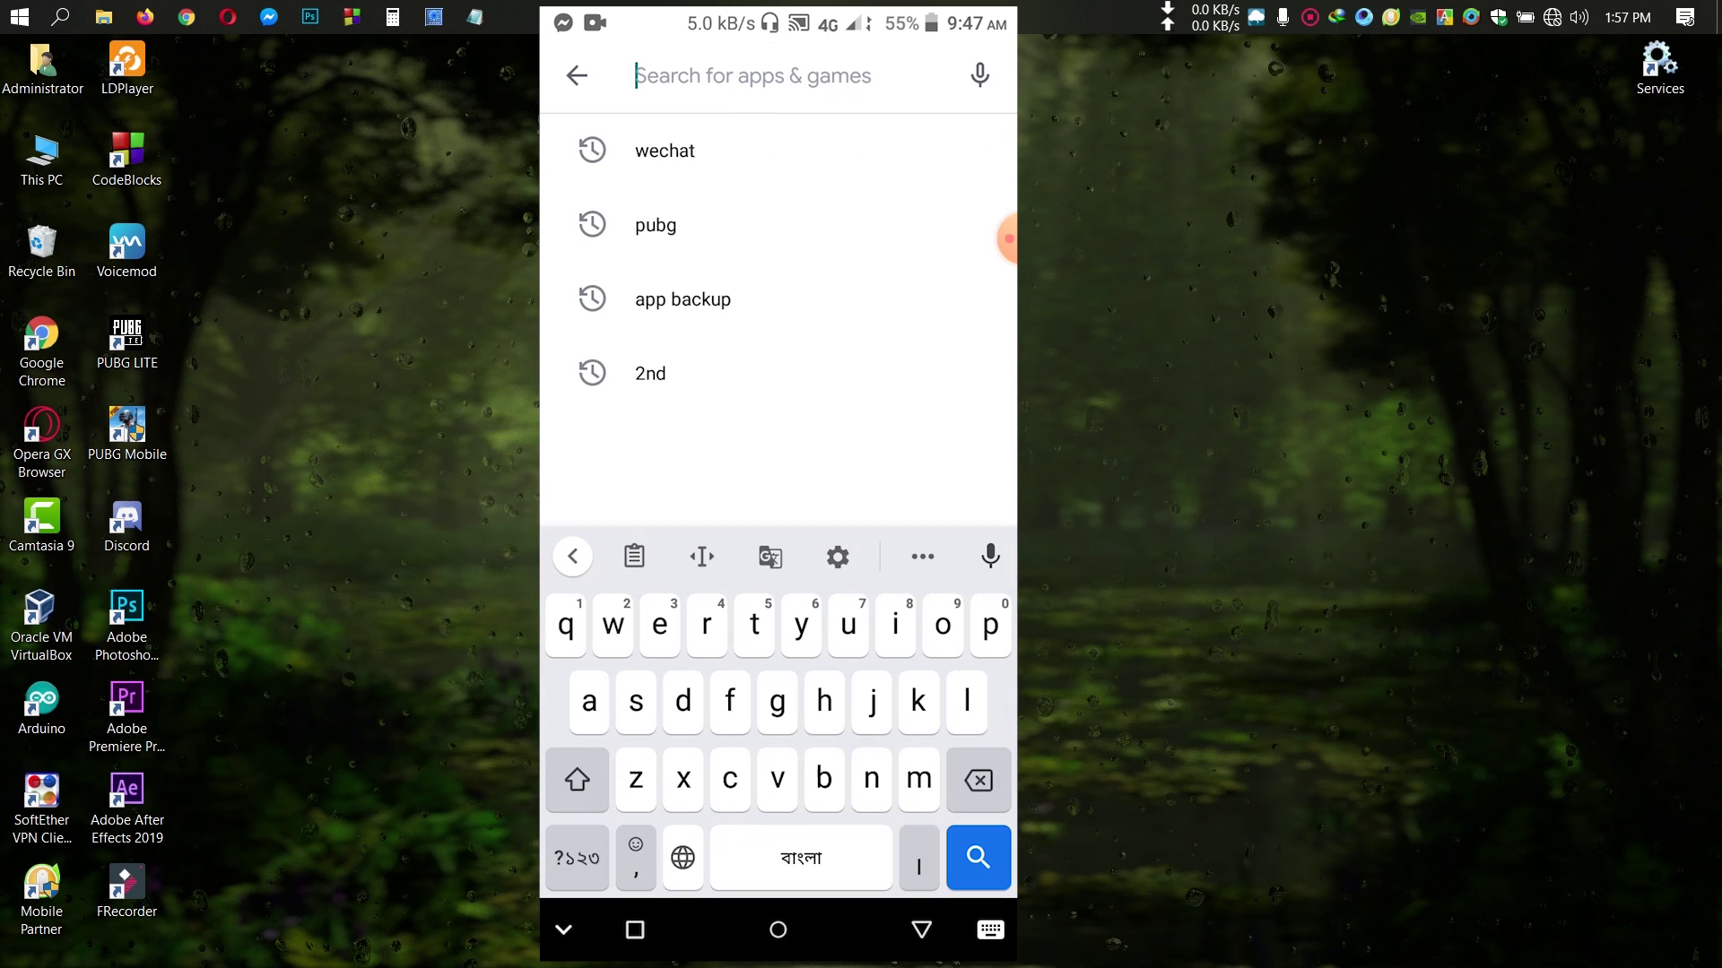
Search the Play Store for 'pubg' using the English keyboard.
{"action": "left_click", "coordinate": [990, 625]}
{"action": "left_click", "coordinate": [978, 779]}
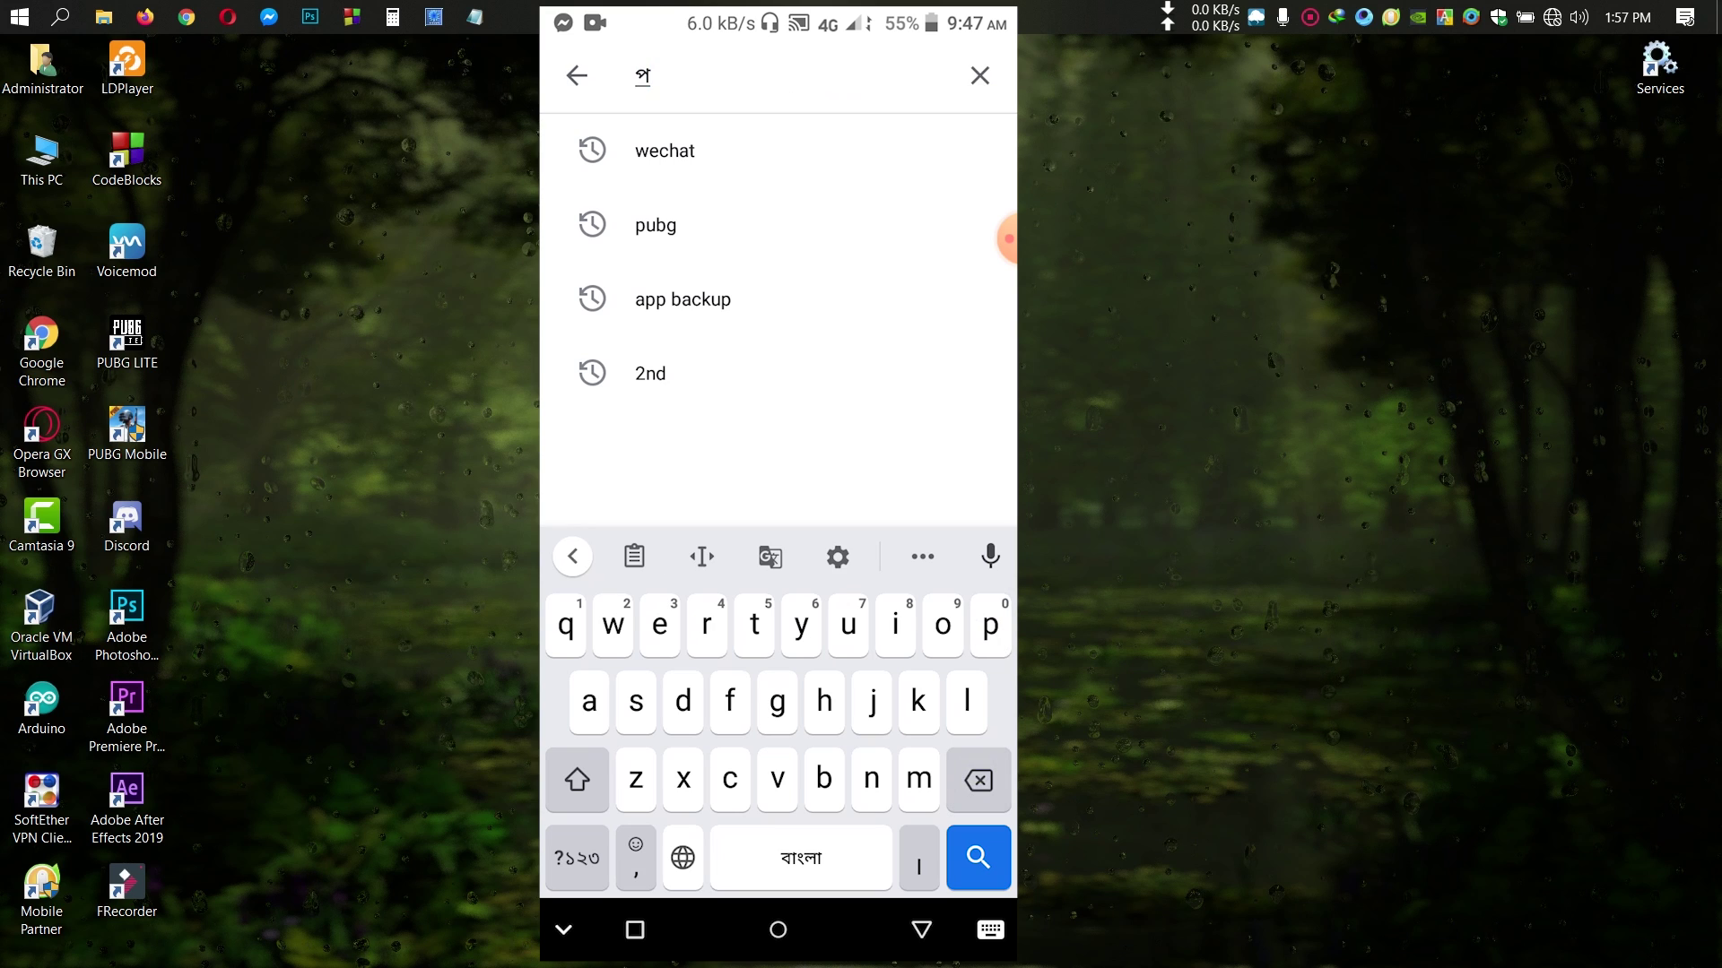
{"action": "left_click", "coordinate": [682, 858]}
{"action": "left_click", "coordinate": [991, 626]}
{"action": "type", "text": "p"}
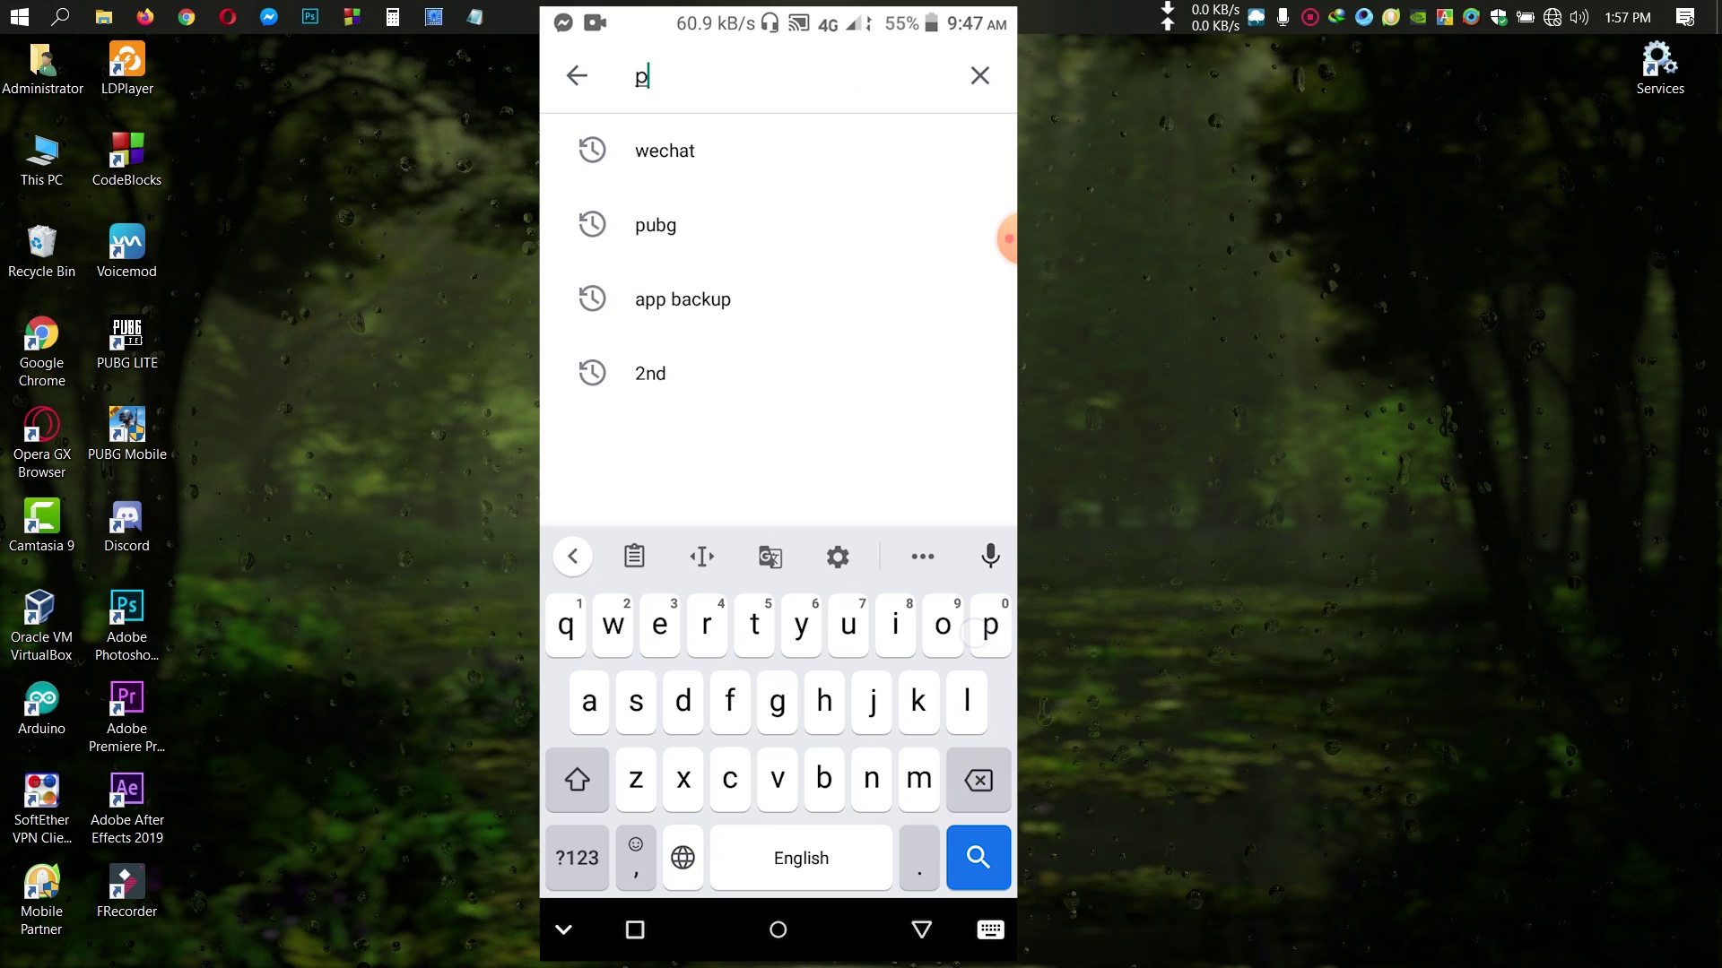
{"action": "left_click", "coordinate": [848, 626]}
{"action": "left_click", "coordinate": [824, 779]}
{"action": "left_click", "coordinate": [778, 700]}
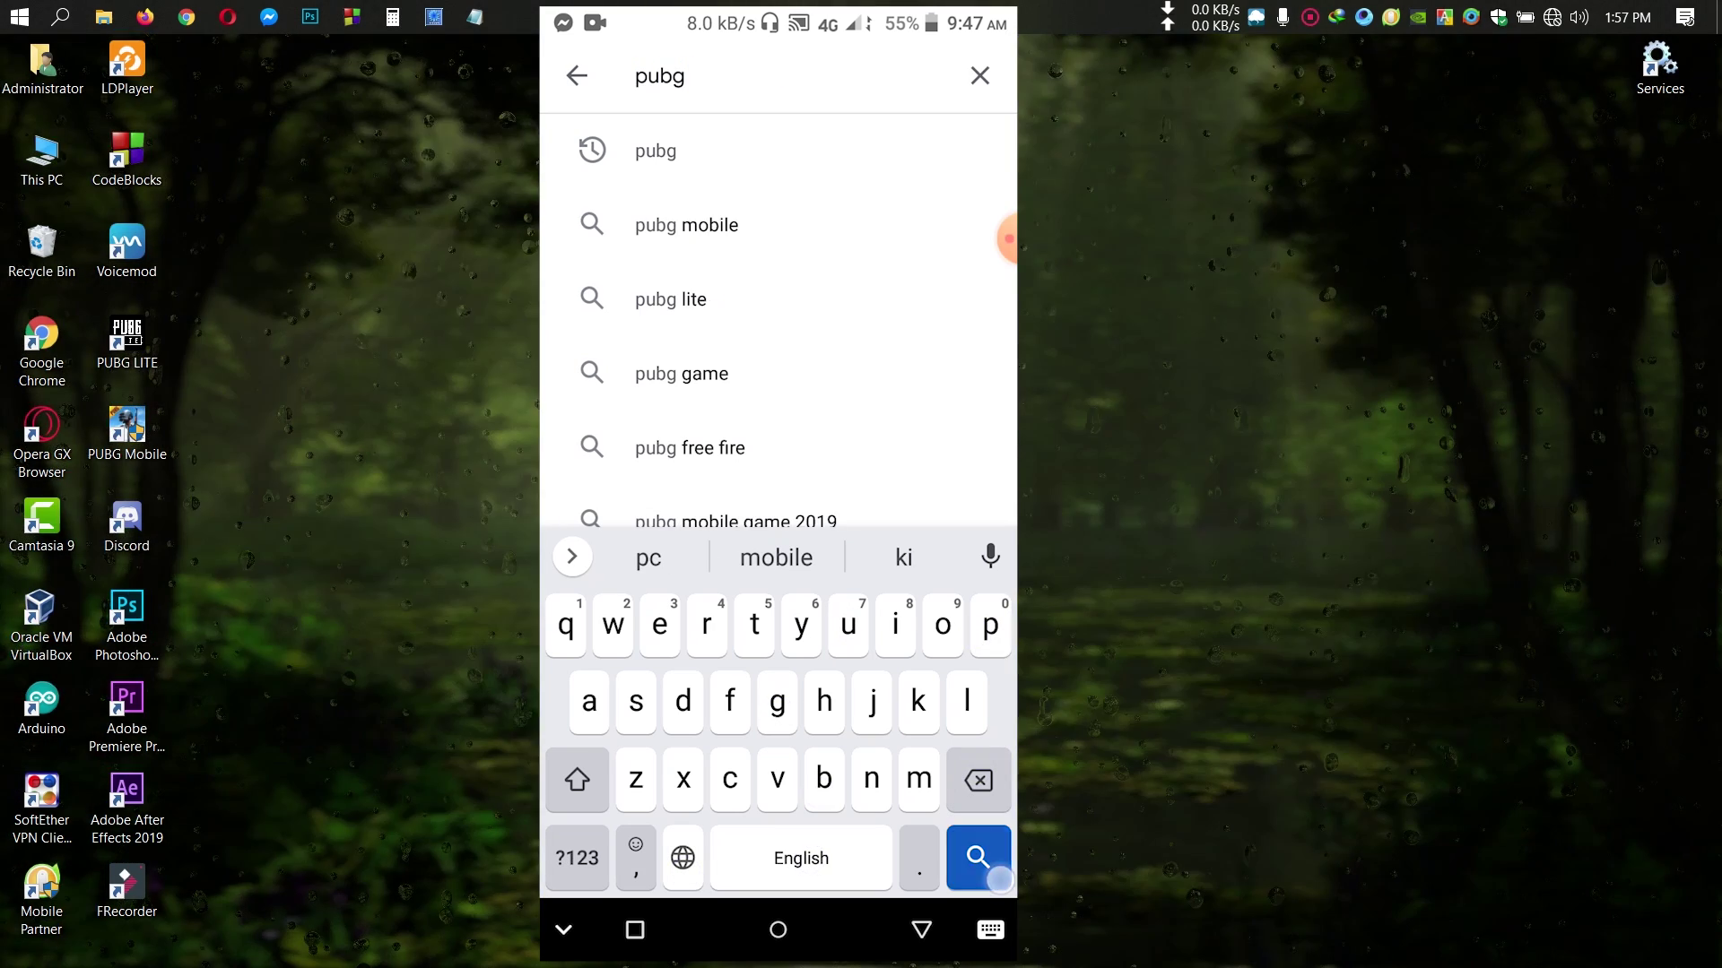
{"action": "left_click", "coordinate": [978, 859]}
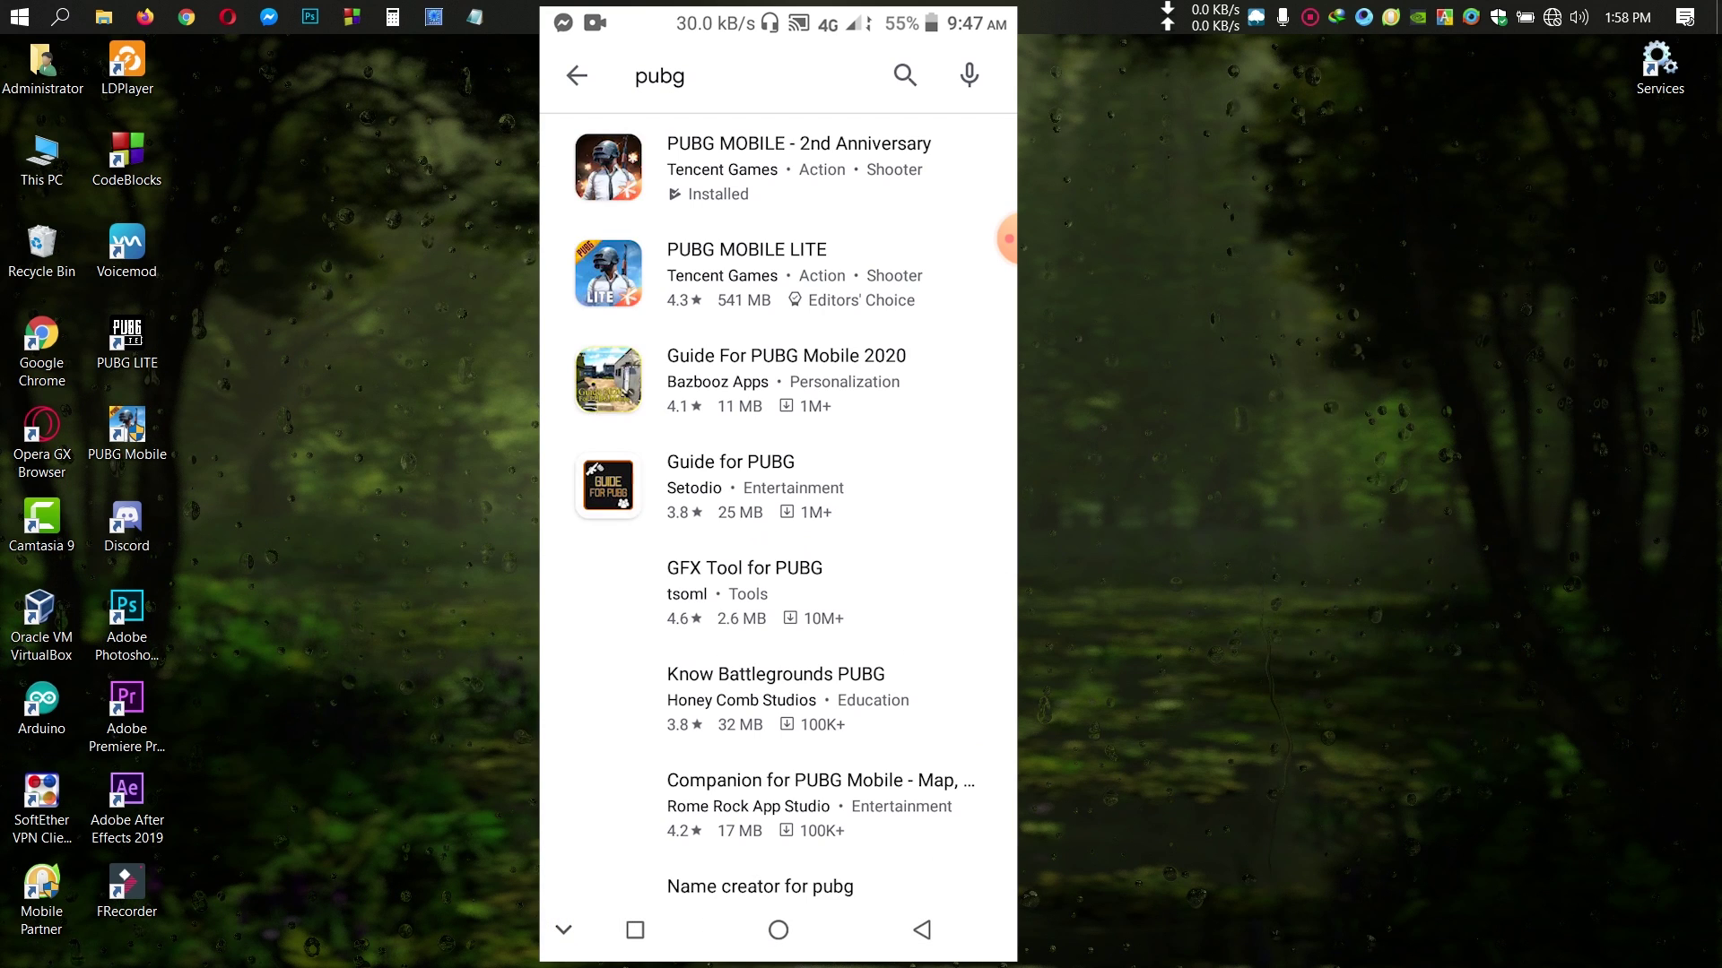
Open the PUBG MOBILE - 2nd Anniversary app page from the results.
{"action": "left_click", "coordinate": [781, 169]}
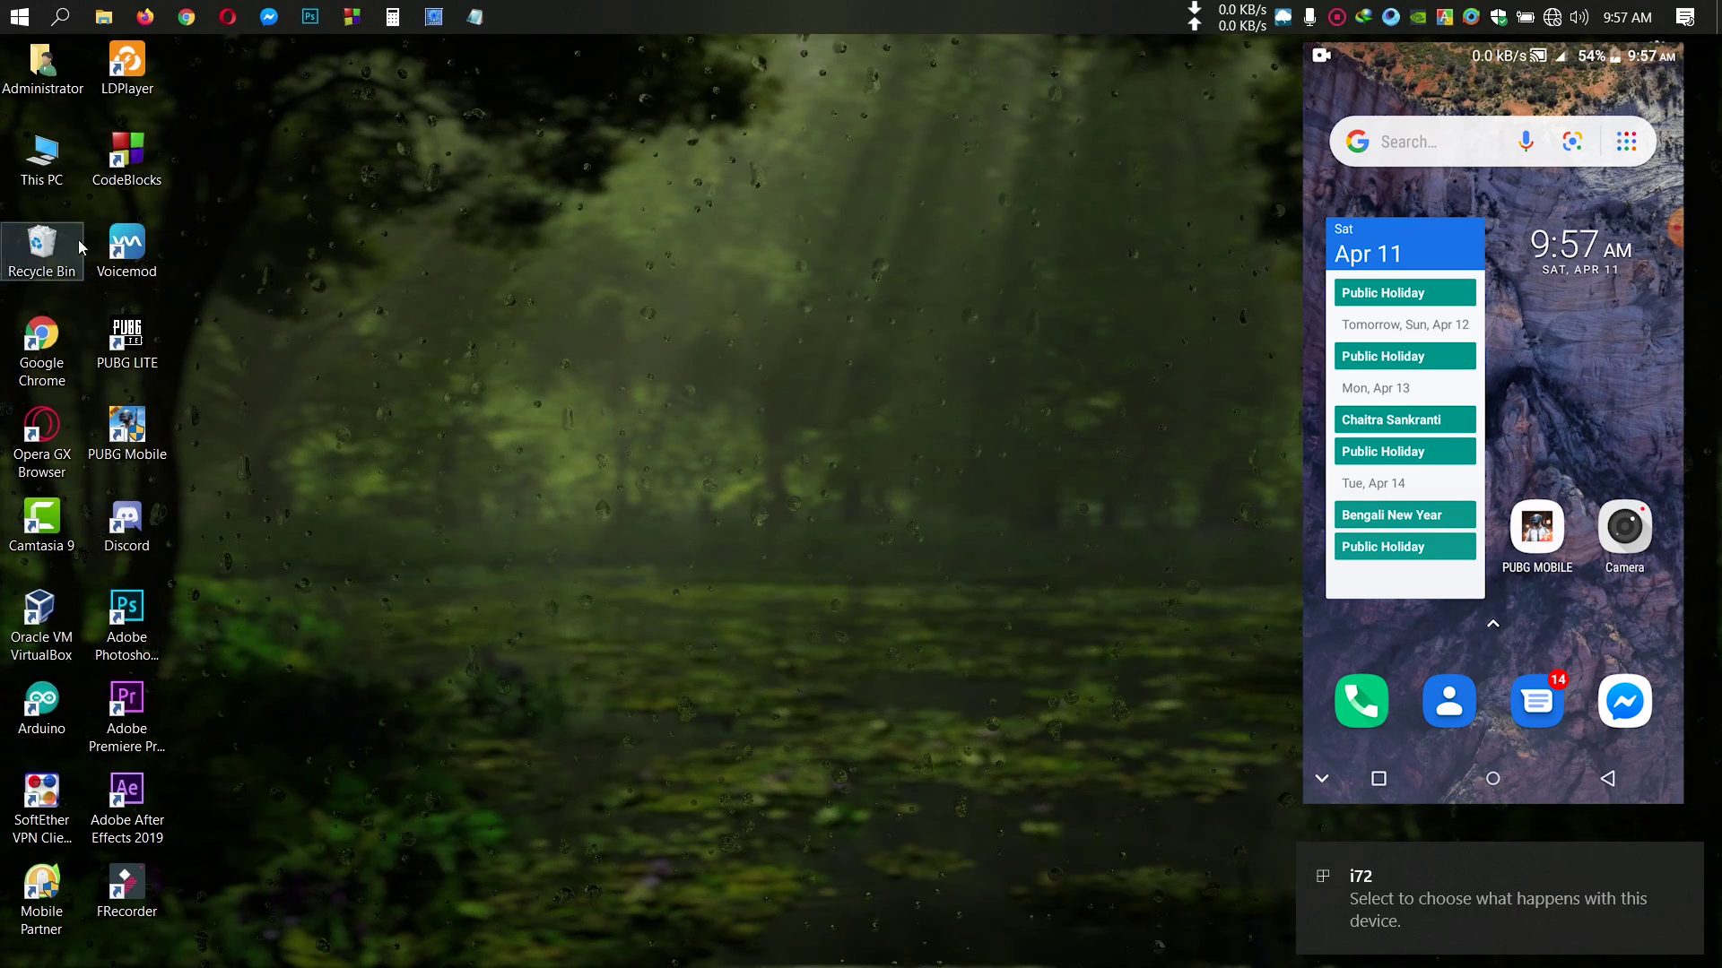
Navigate This PC > i72 > Internal storage > Android > obb and look inside com.tencent.ig.
{"action": "double_click", "coordinate": [64, 160]}
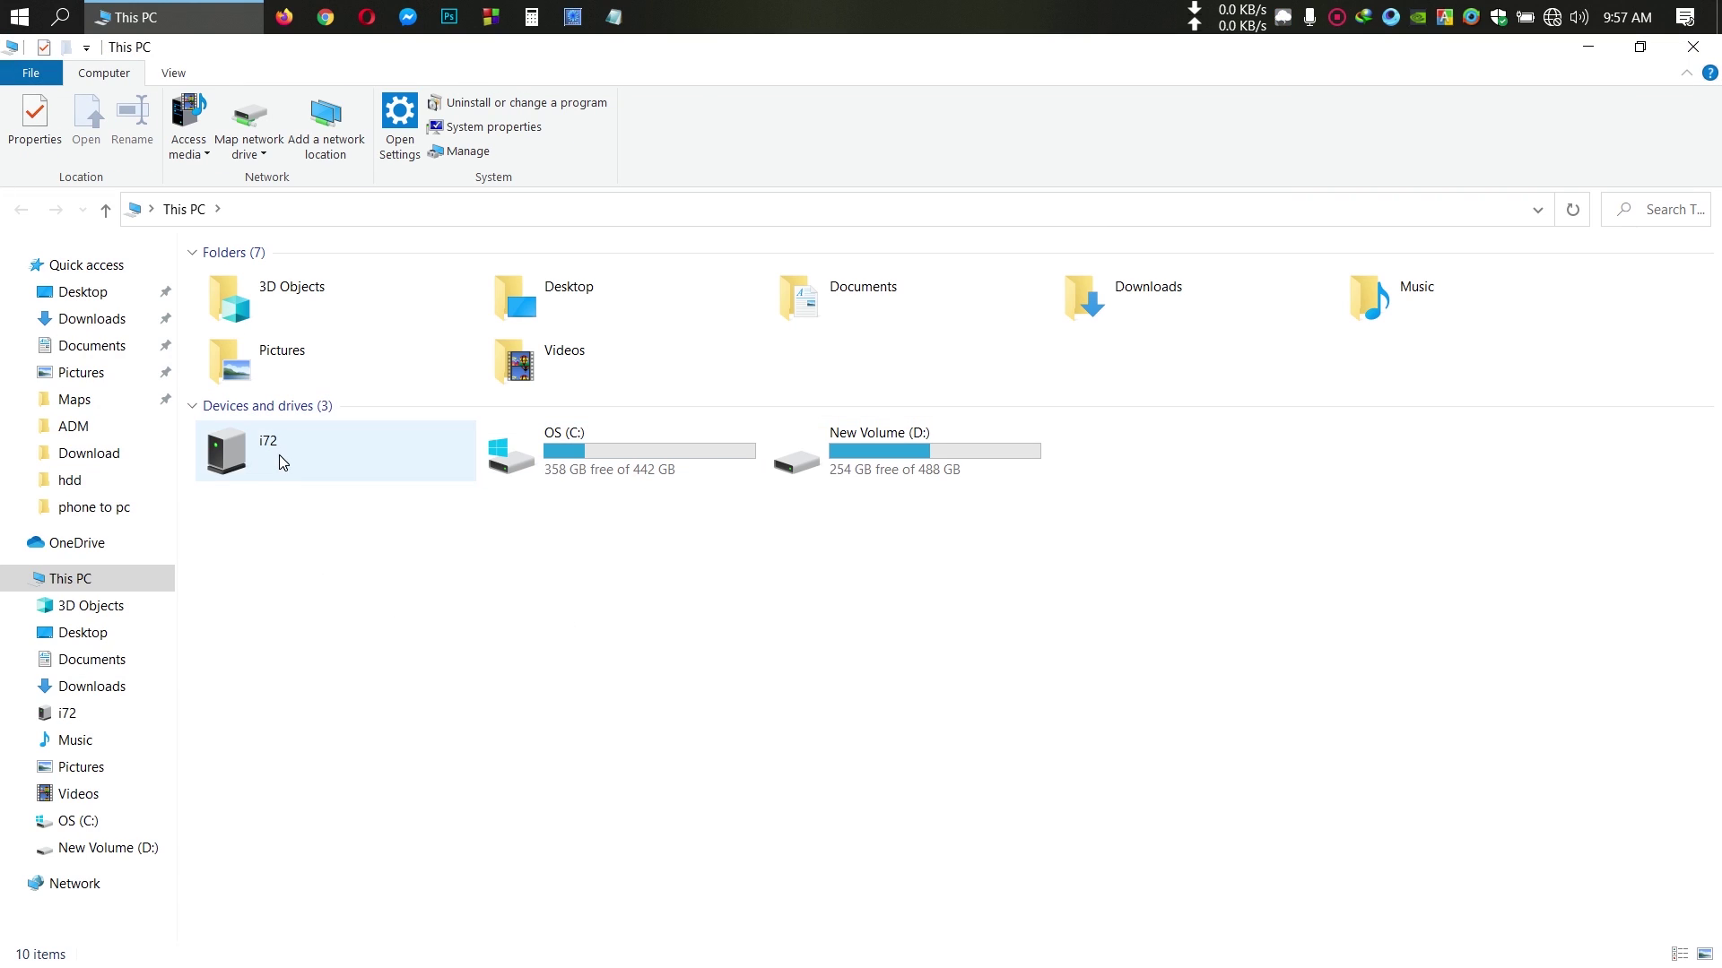
{"action": "double_click", "coordinate": [279, 455]}
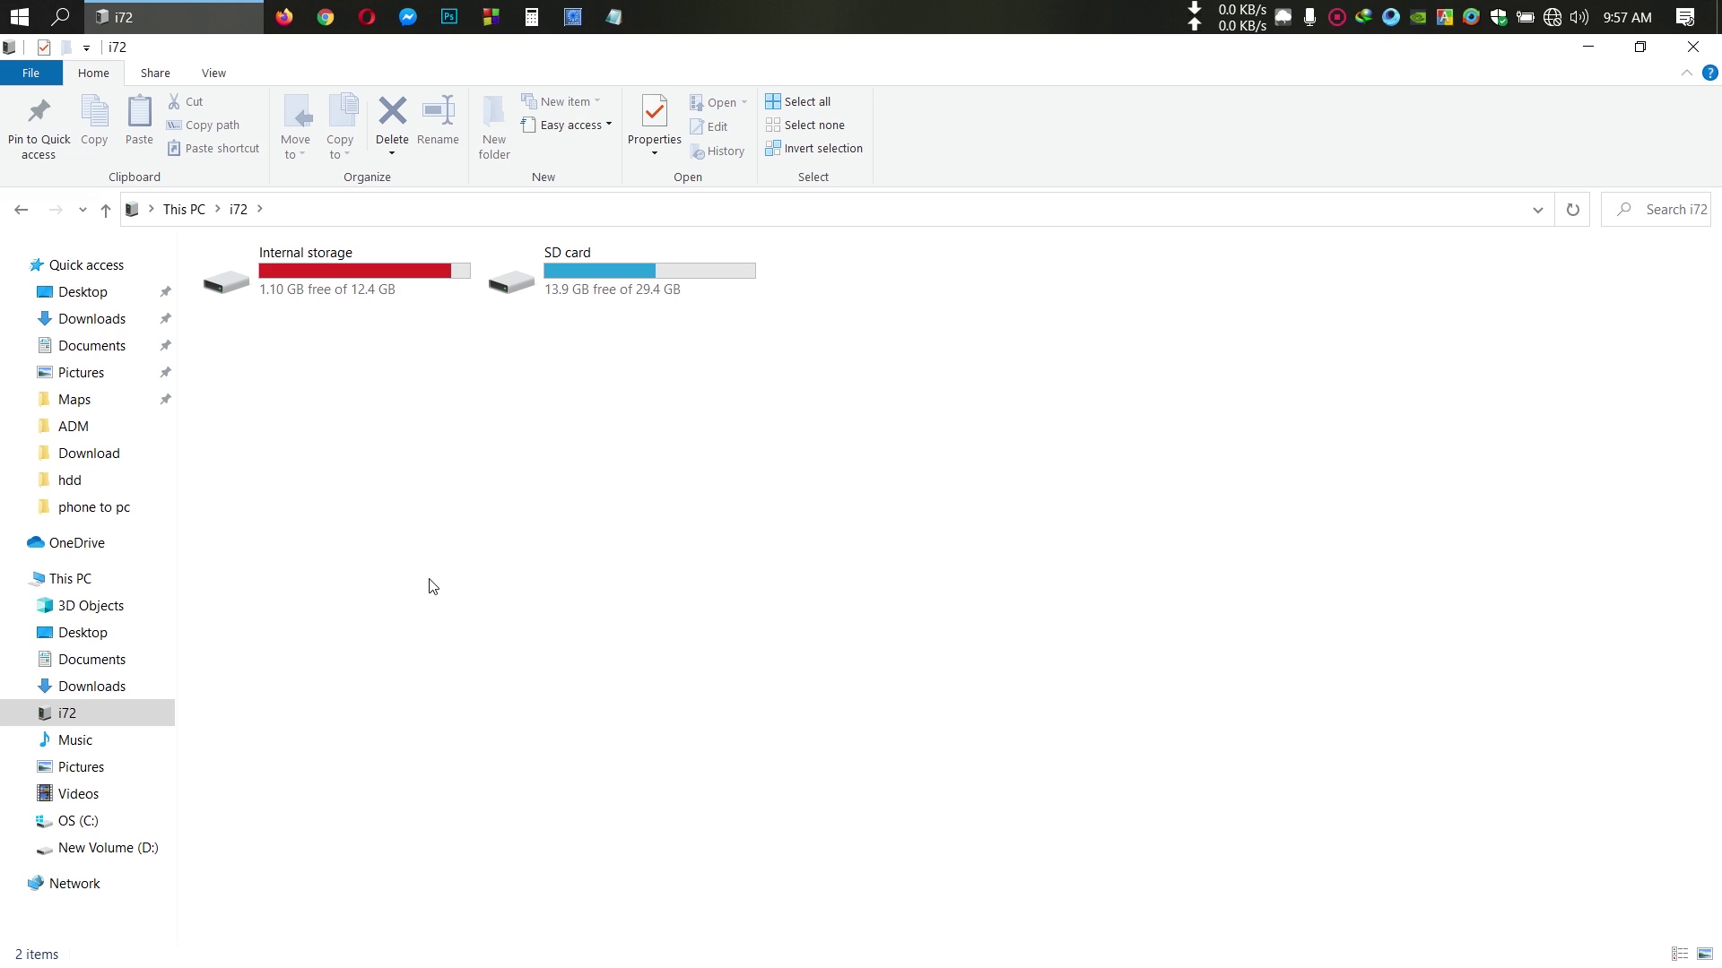
{"action": "double_click", "coordinate": [330, 271]}
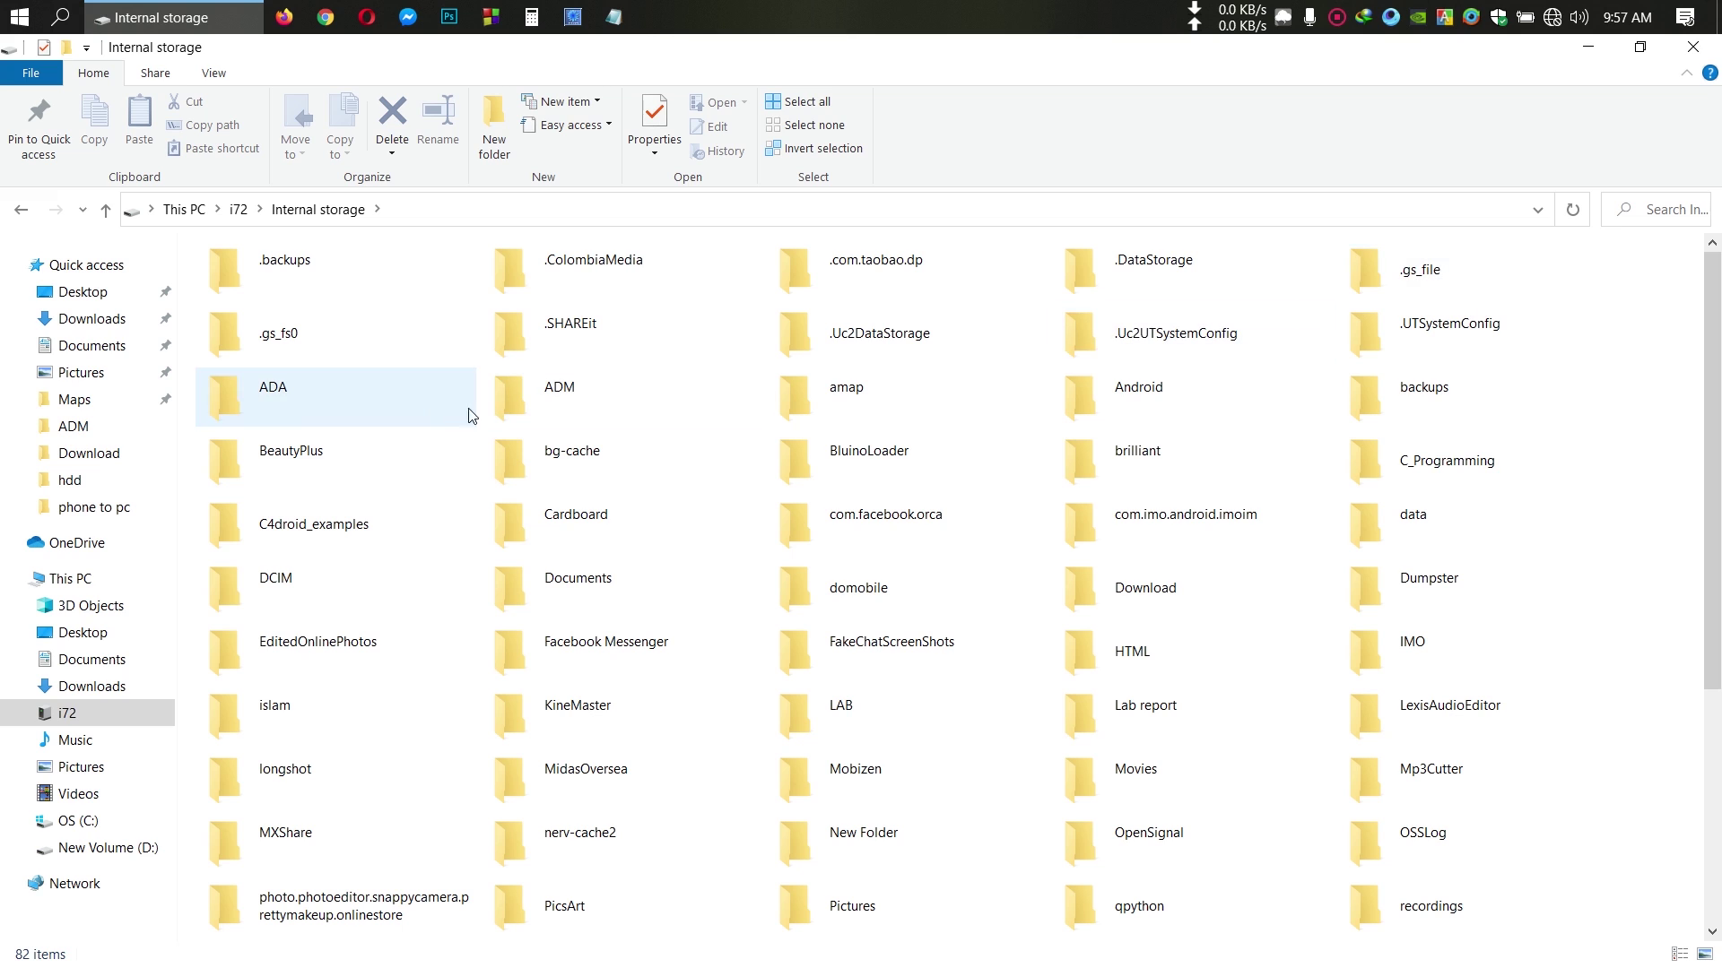
{"action": "double_click", "coordinate": [1175, 405]}
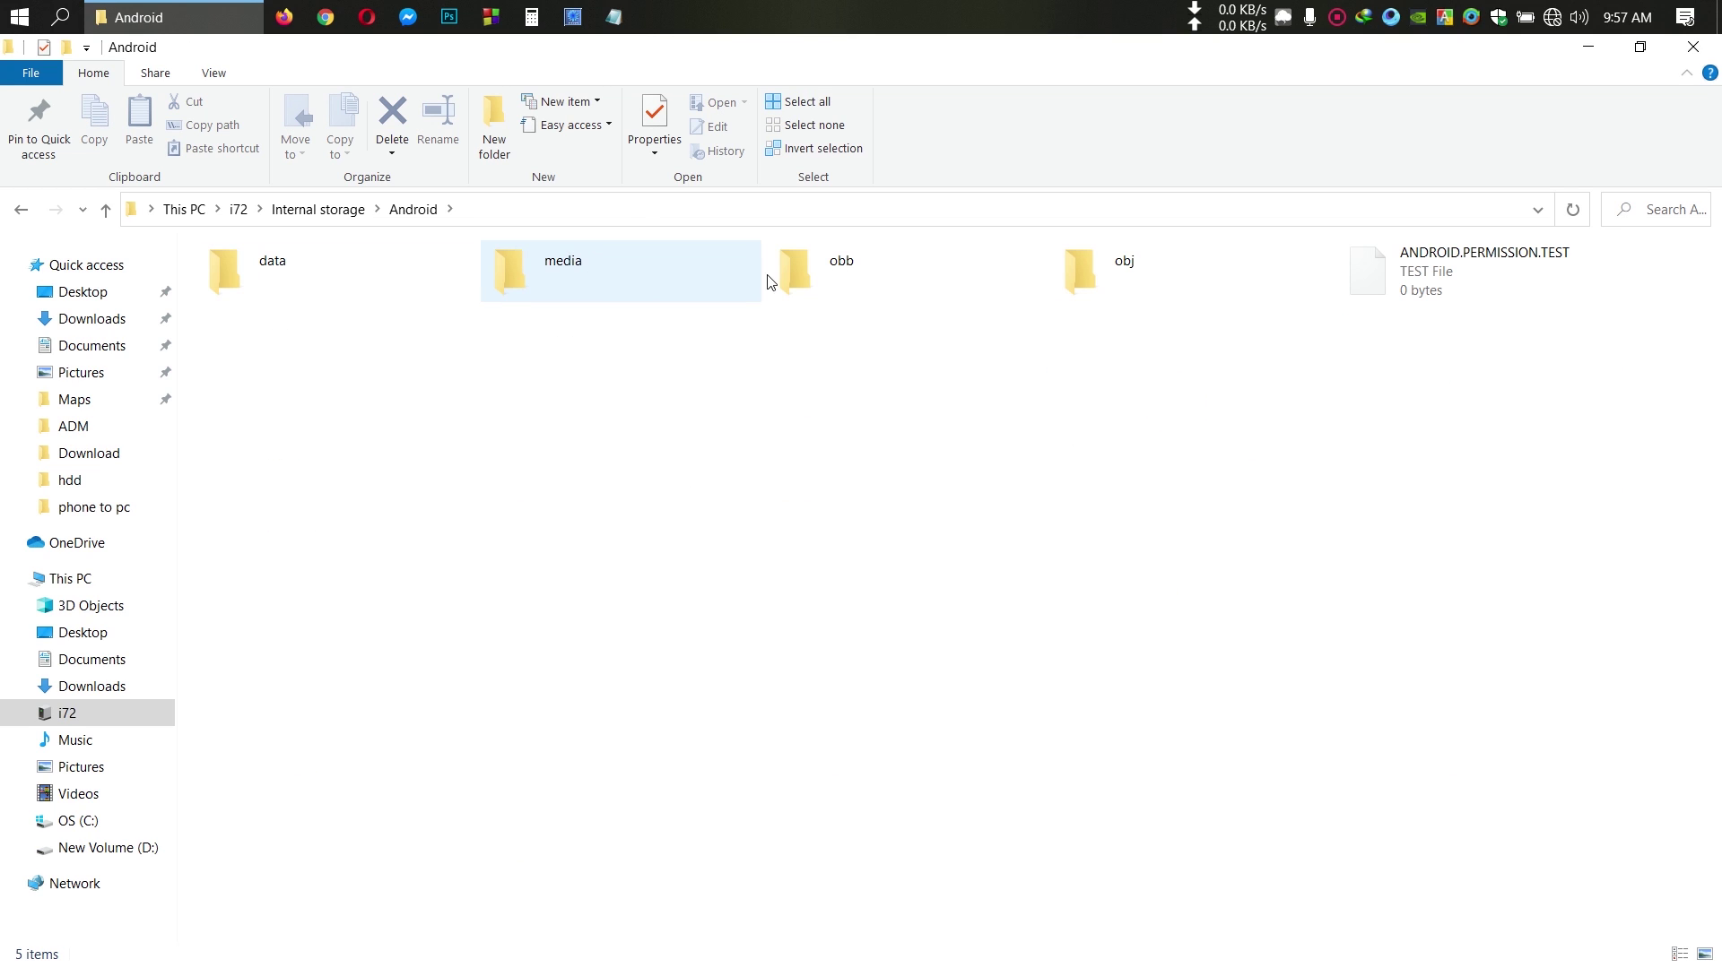
{"action": "double_click", "coordinate": [854, 266]}
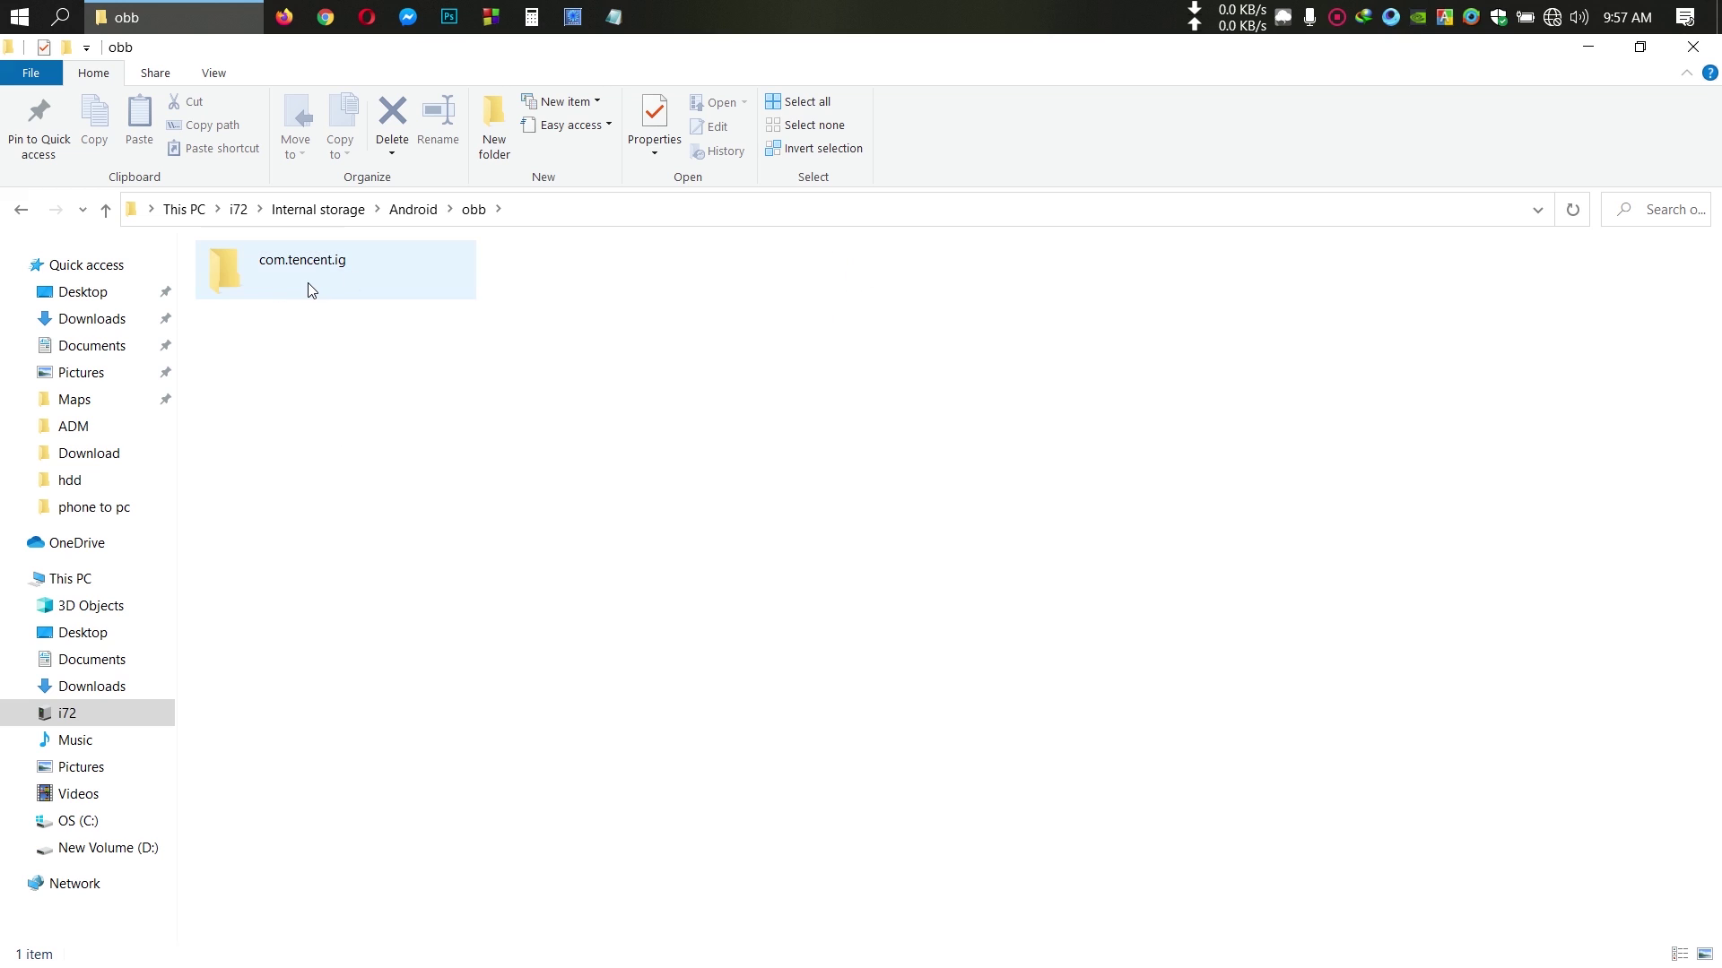
{"action": "double_click", "coordinate": [362, 271]}
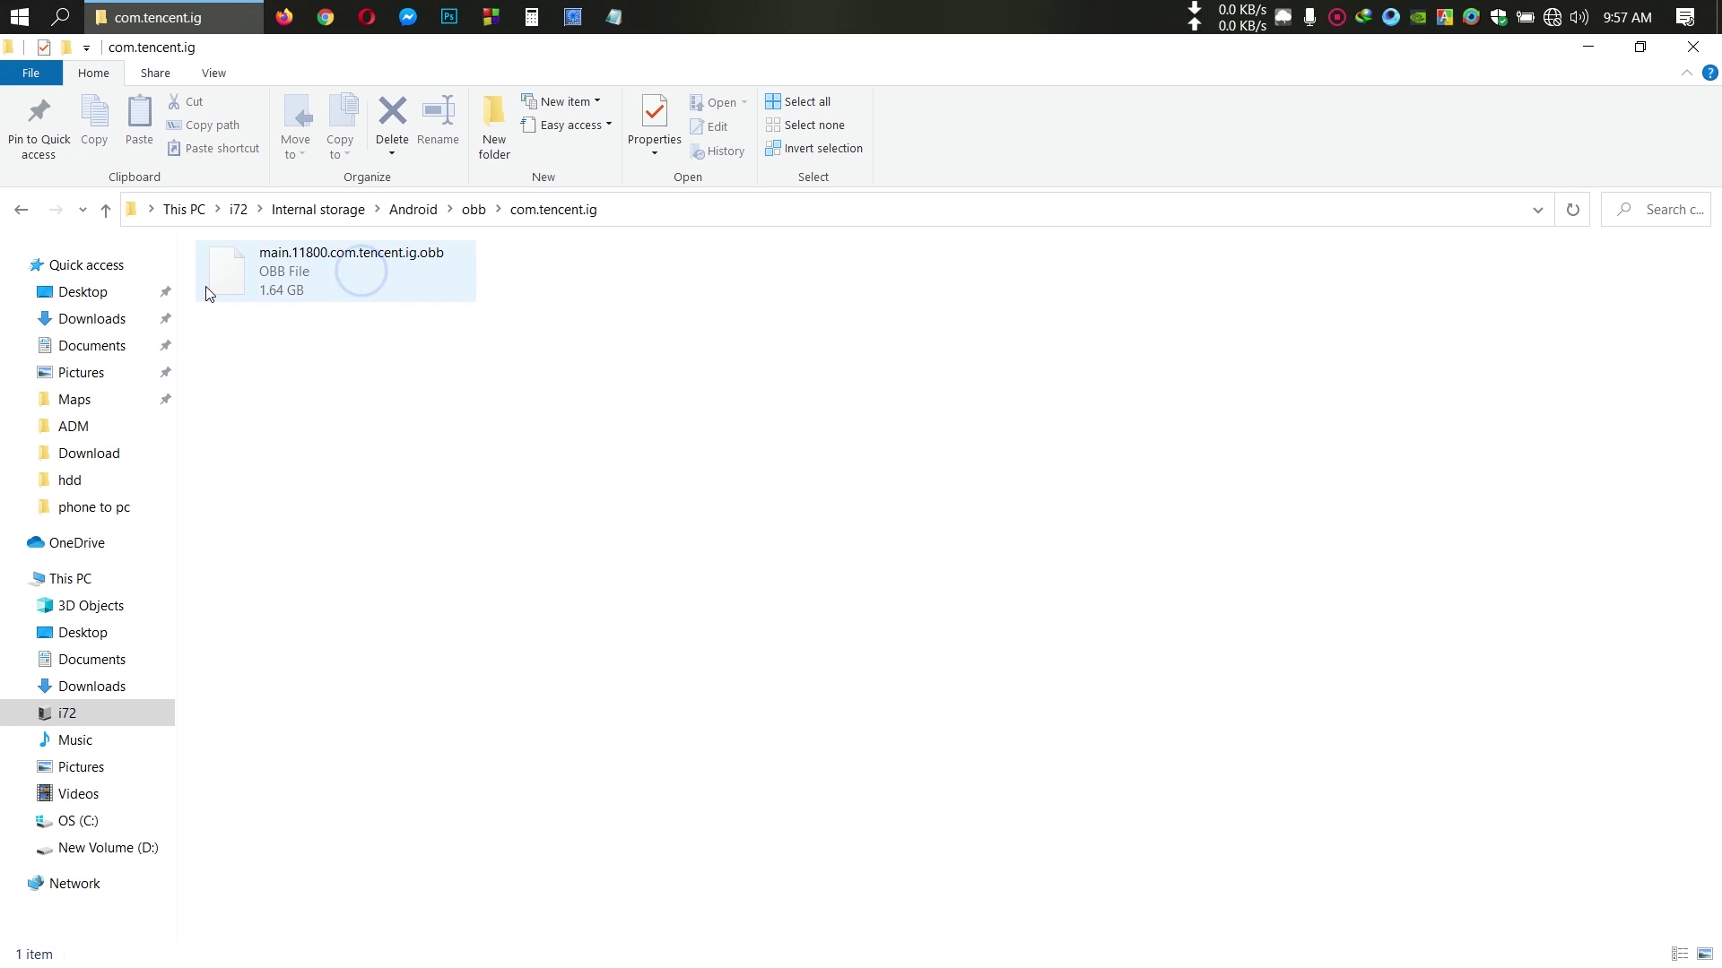
Copy the com.tencent.ig folder from obb and open a second Explorer window.
{"action": "left_click", "coordinate": [105, 210]}
{"action": "left_click", "coordinate": [333, 272]}
{"action": "right_click", "coordinate": [334, 274]}
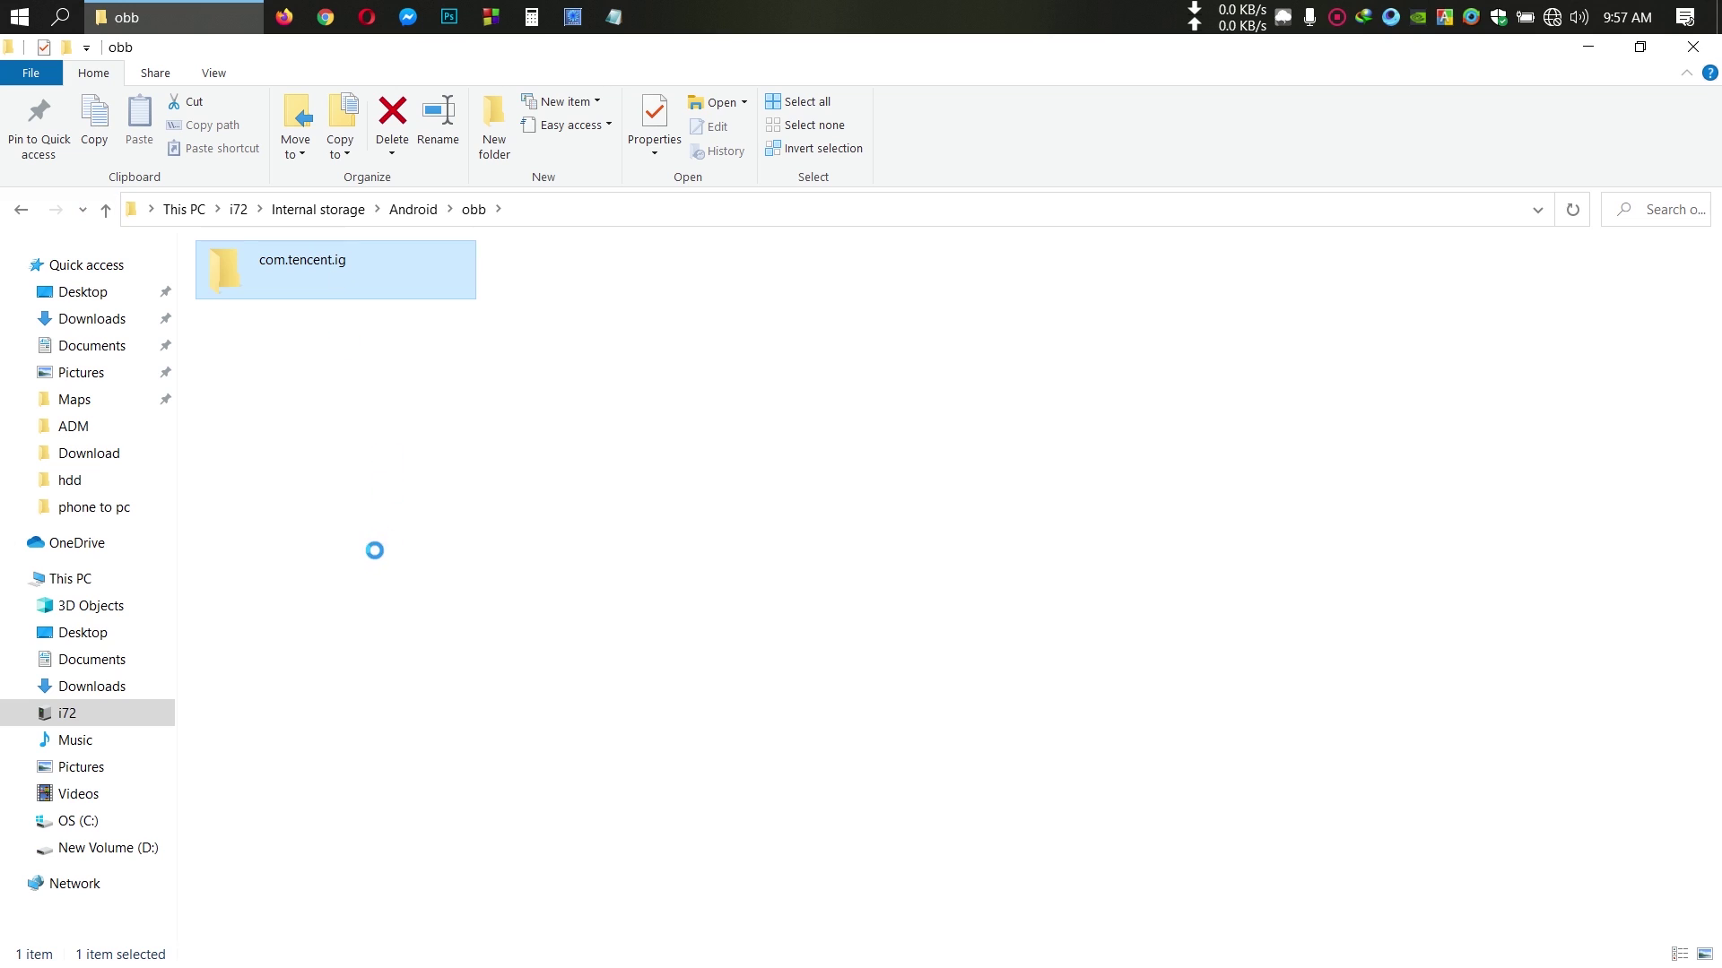
{"action": "left_click", "coordinate": [399, 456]}
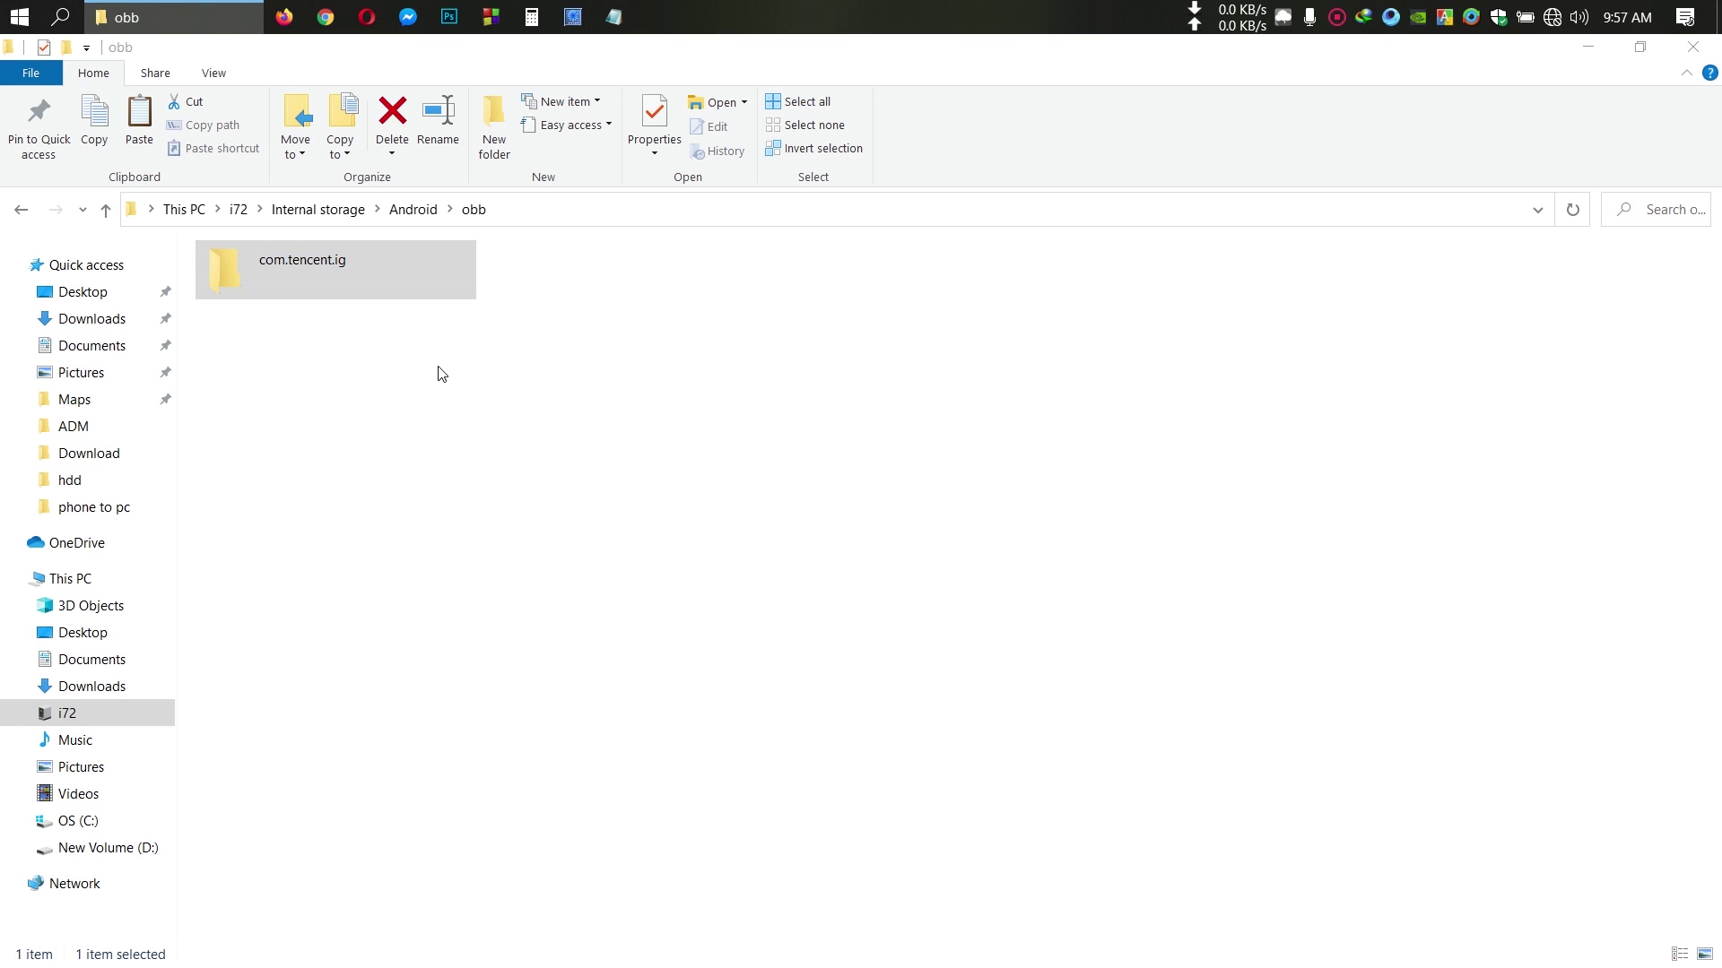
{"action": "mouse_move", "coordinate": [178, 17]}
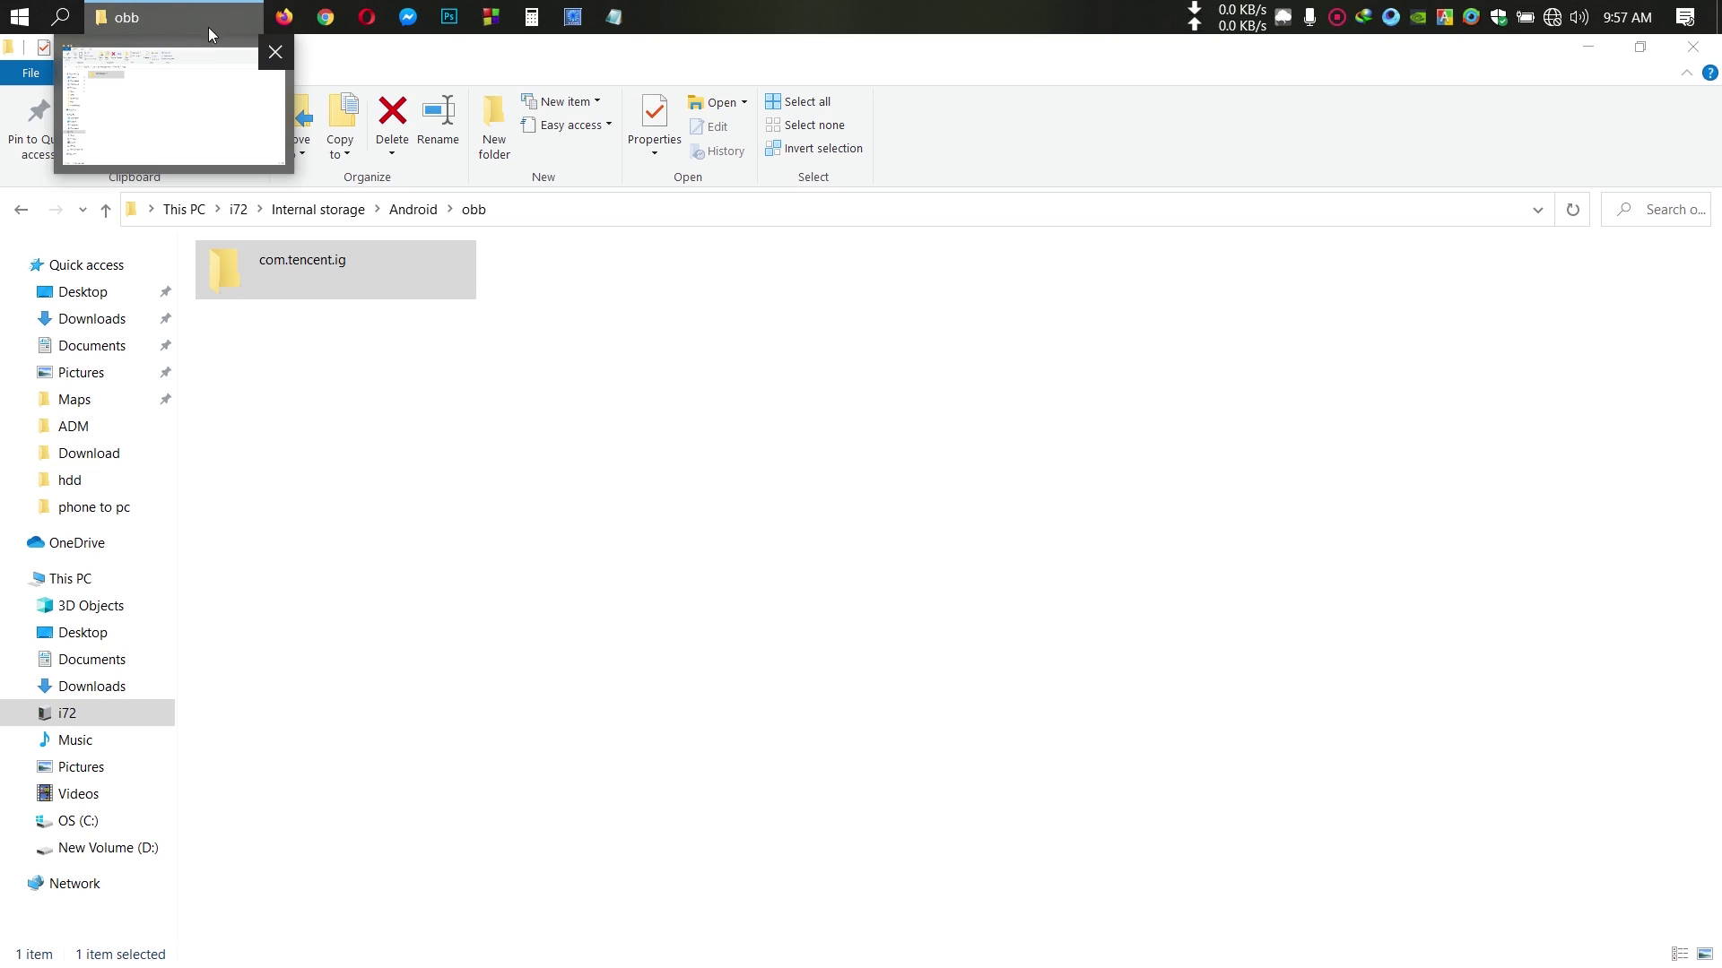
{"action": "left_click", "coordinate": [202, 83]}
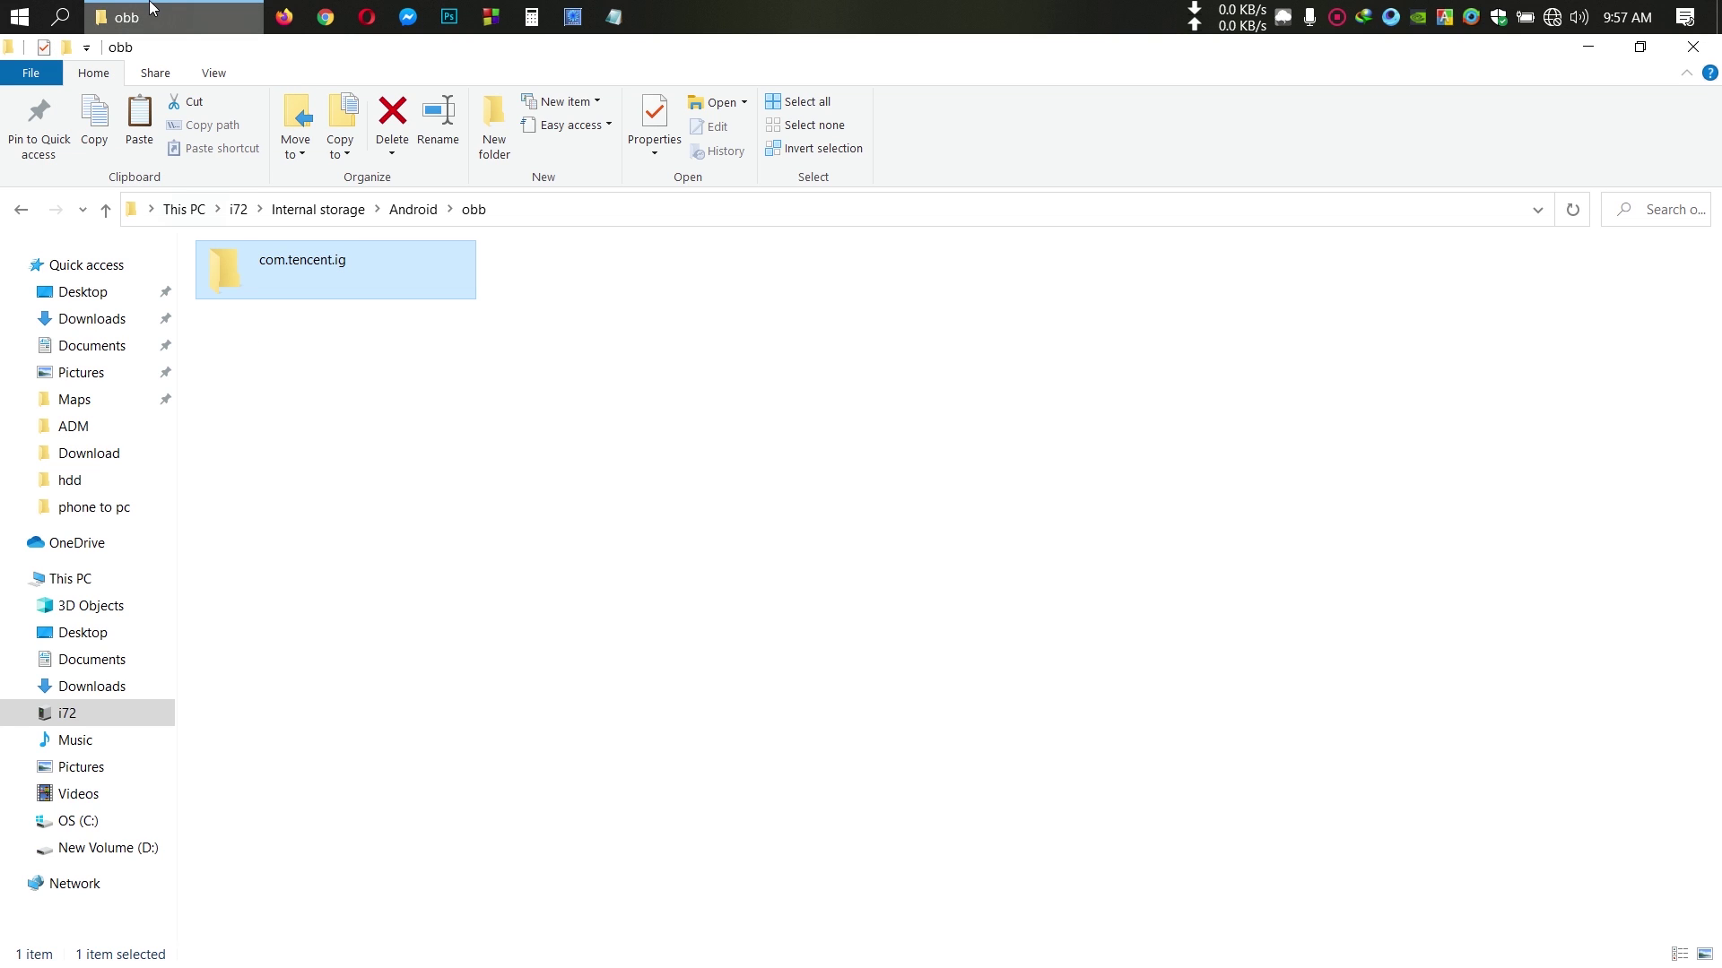
{"action": "mouse_move", "coordinate": [176, 16]}
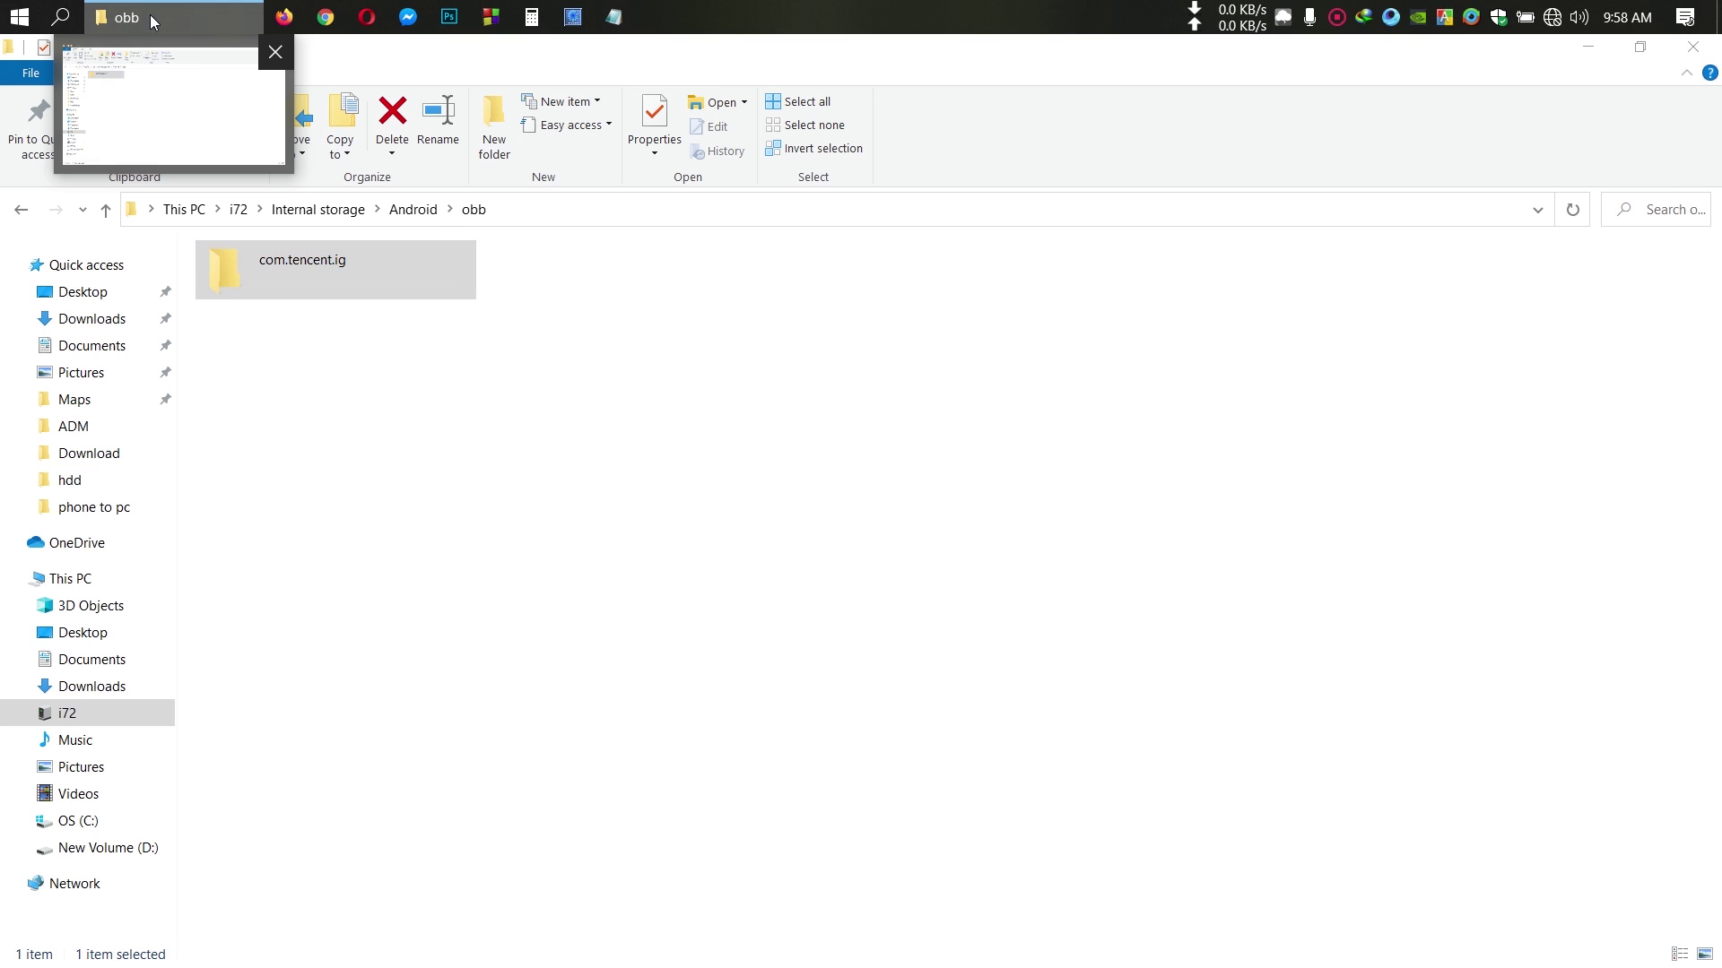
{"action": "middle_click", "coordinate": [149, 15]}
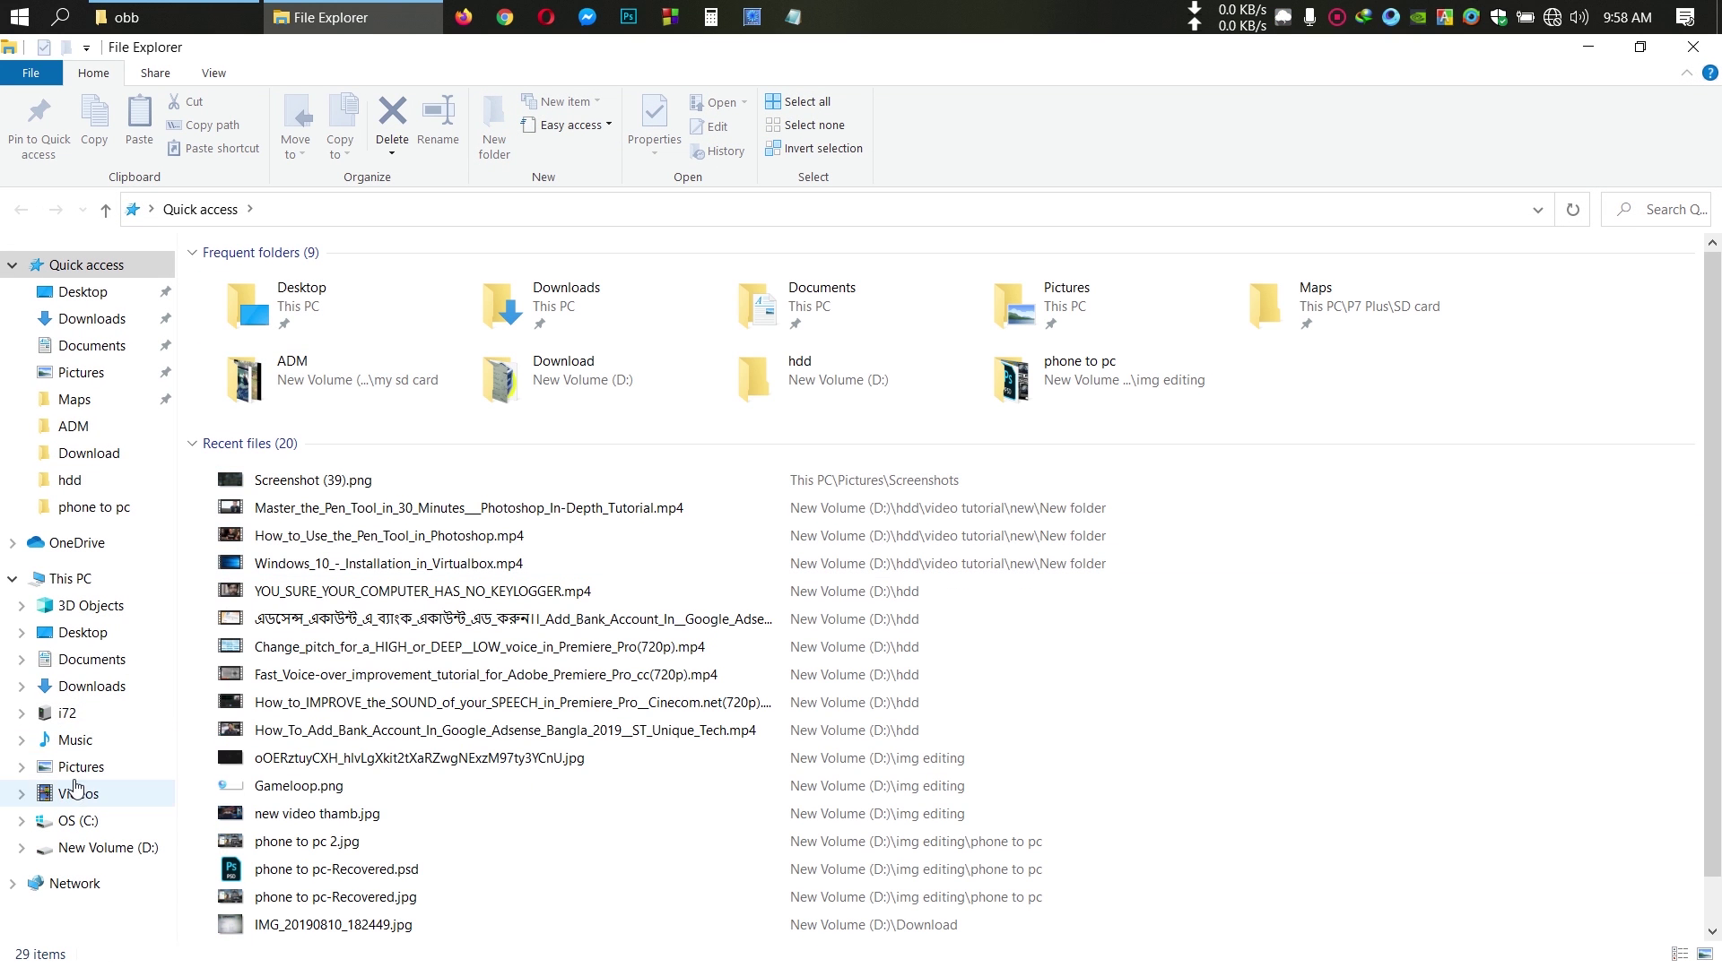
Create a folder named pubg on New Volume (D:) and enter it.
{"action": "left_click", "coordinate": [96, 849]}
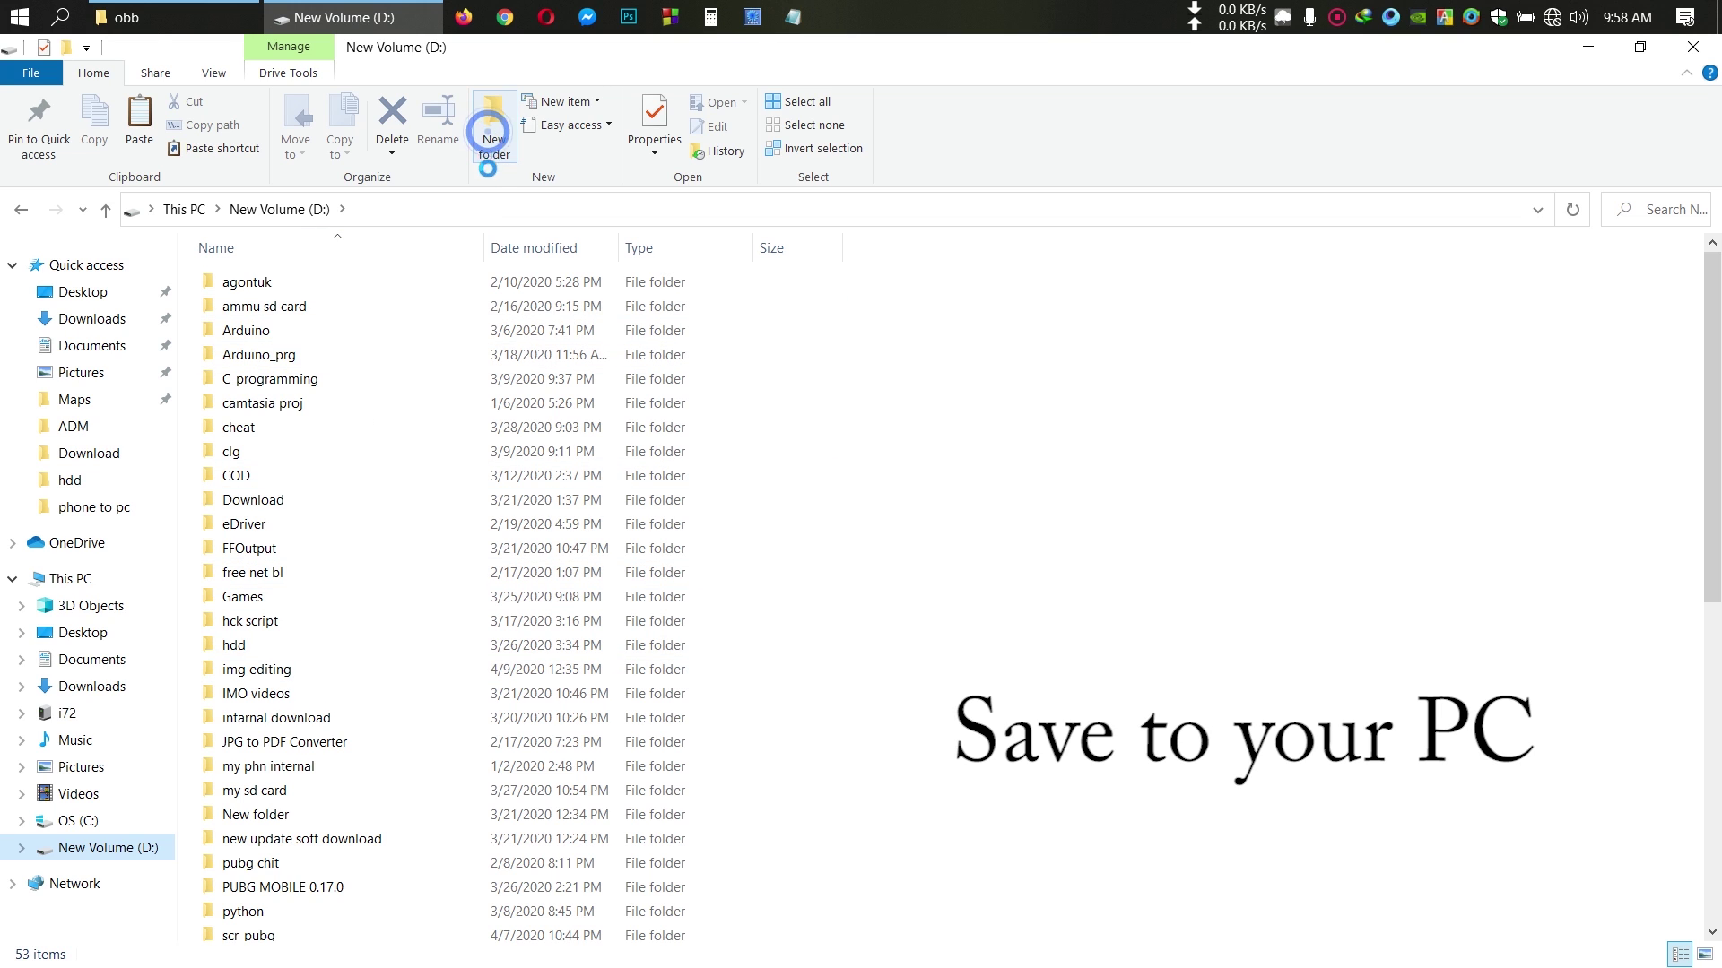
{"action": "left_click", "coordinate": [491, 134]}
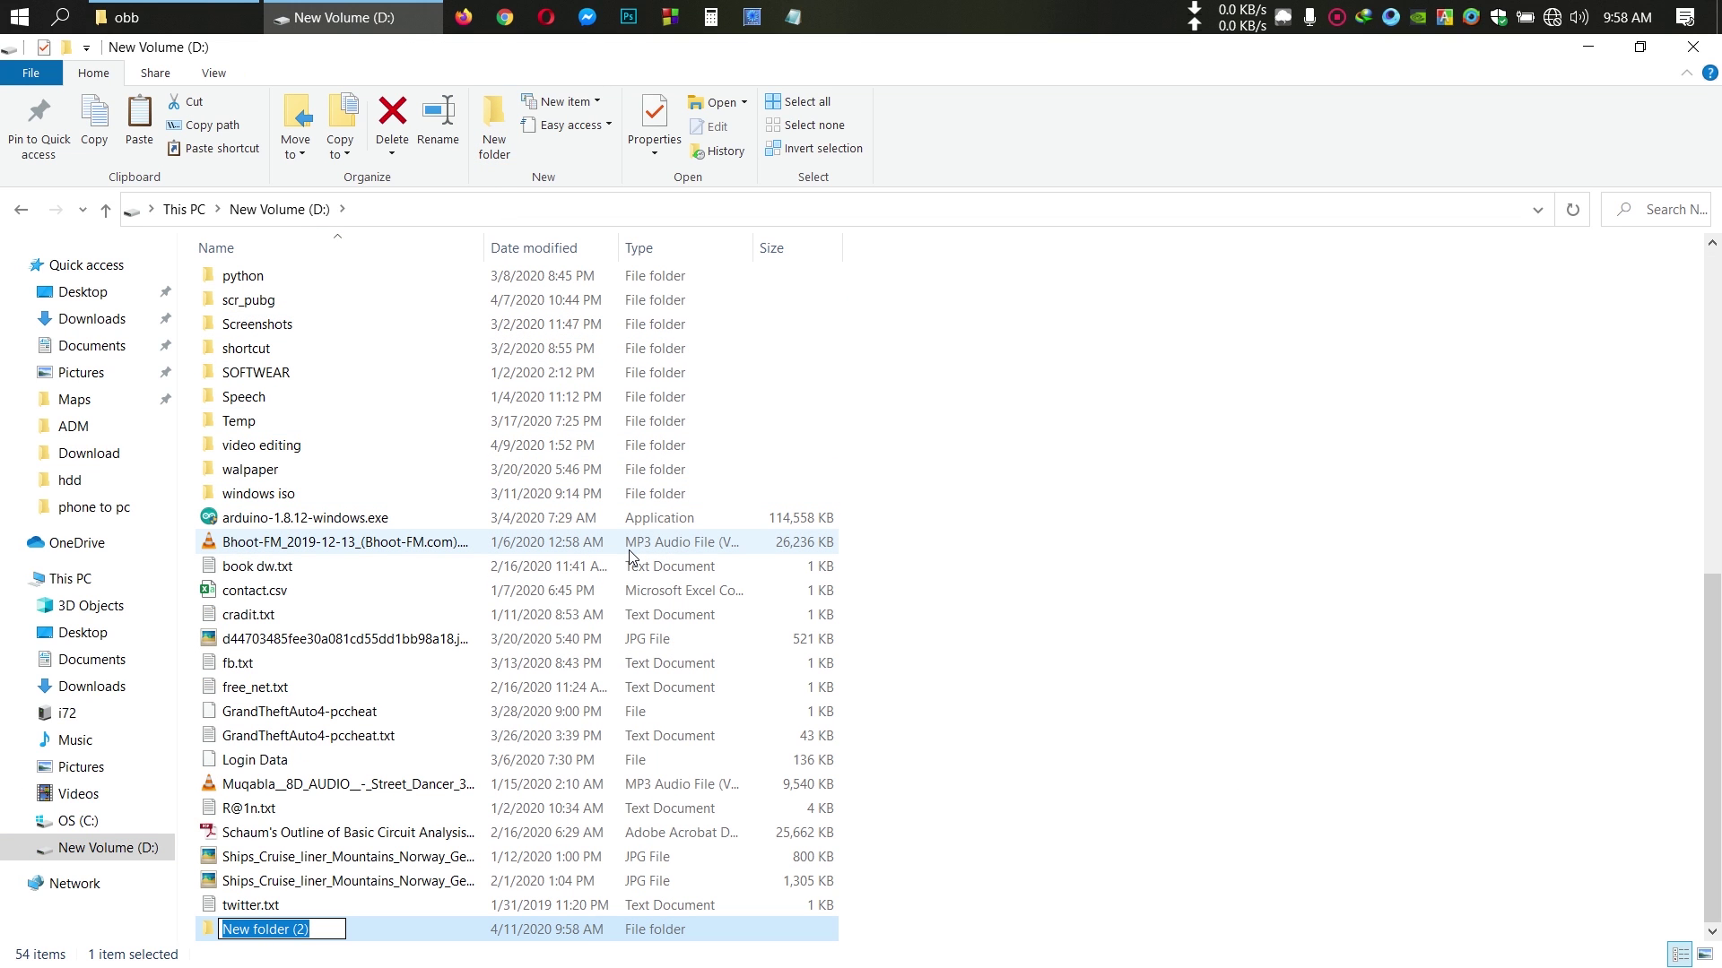
{"action": "type", "text": "pubg"}
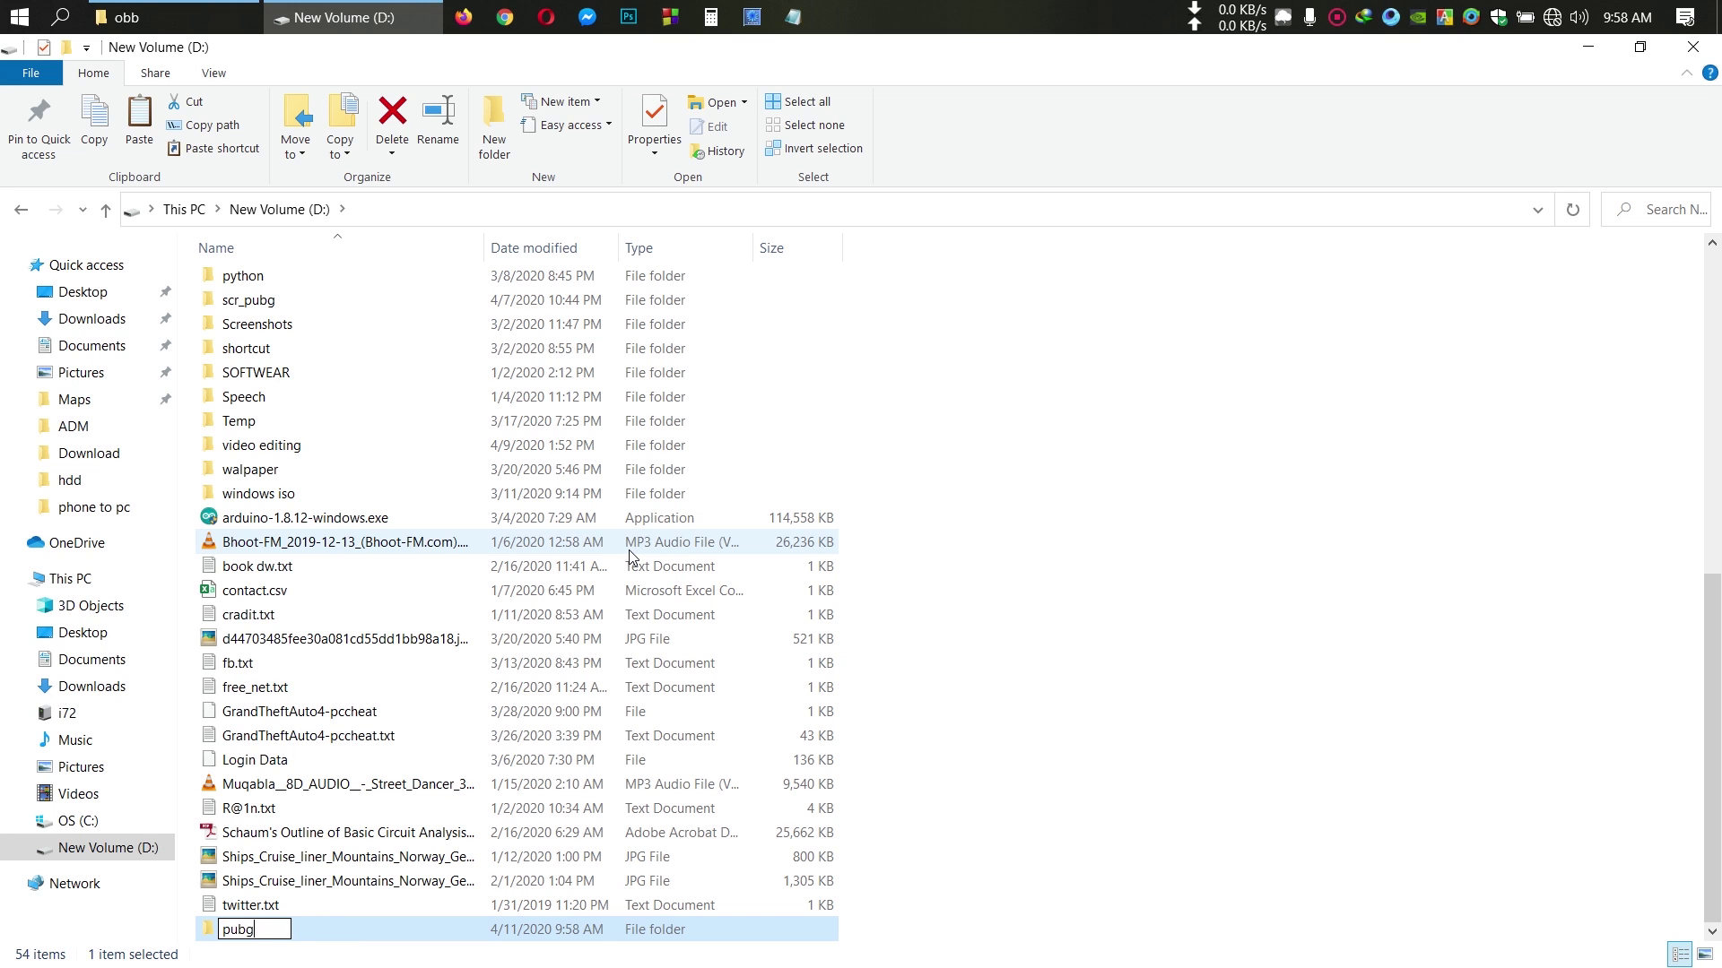
{"action": "key", "text": "Return"}
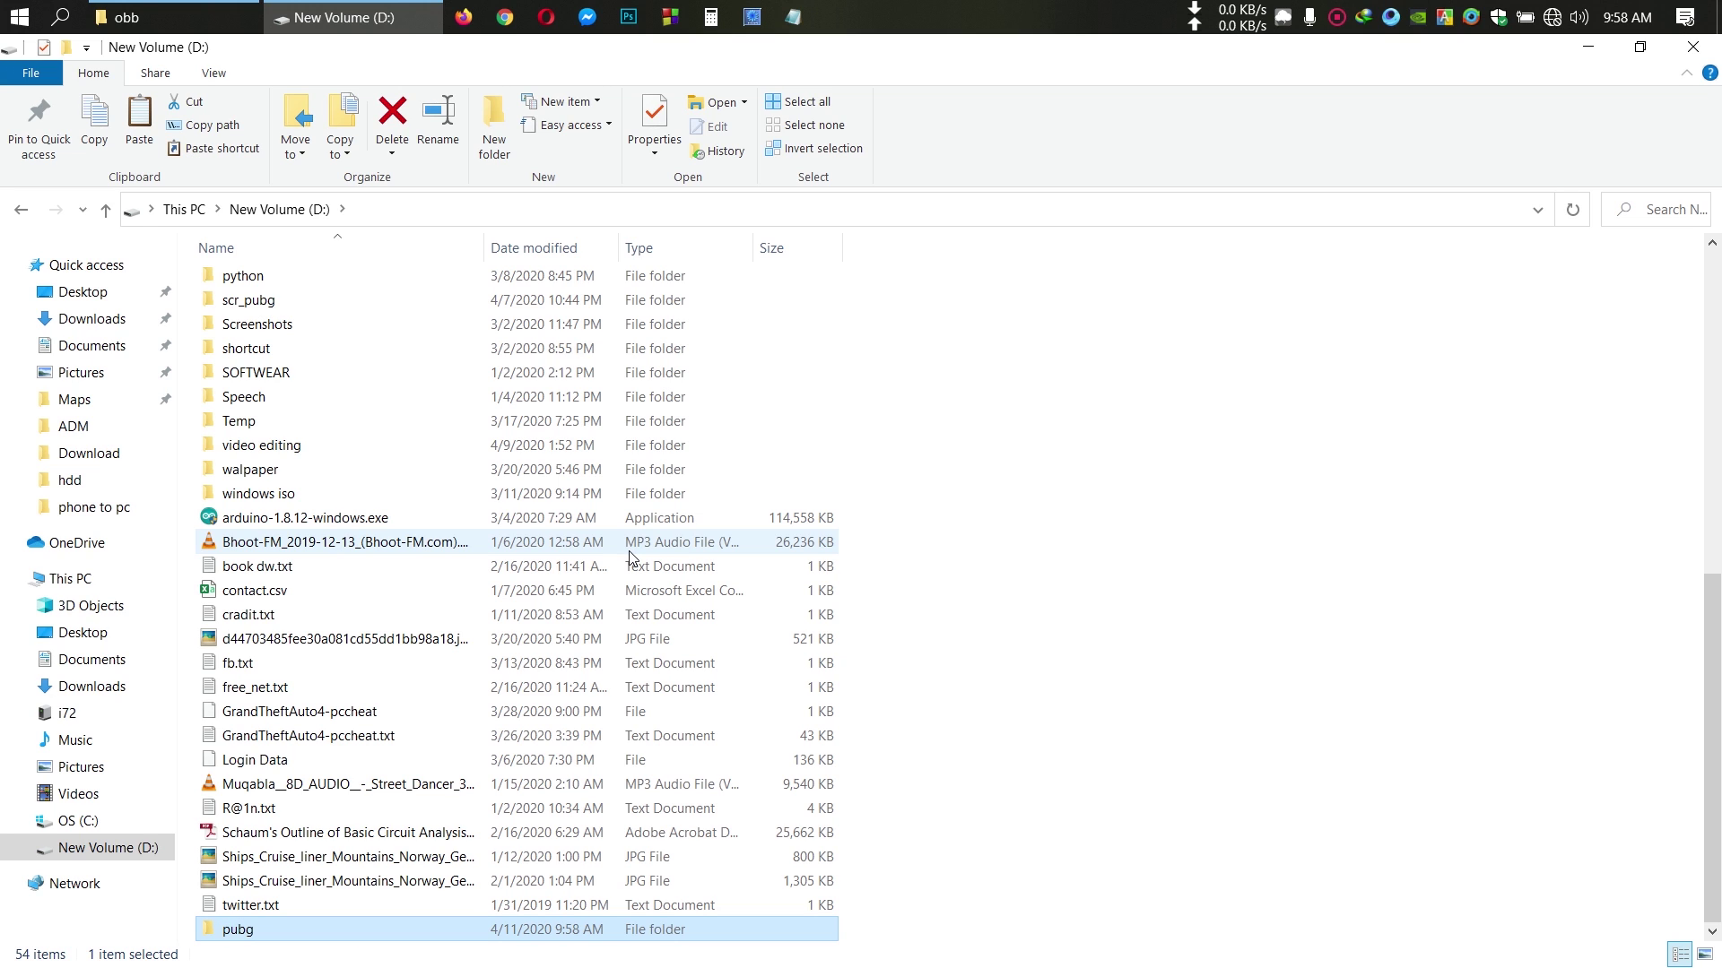
{"action": "key", "text": "Return"}
Paste the copied com.tencent.ig folder into D:\pubg.
{"action": "right_click", "coordinate": [401, 492]}
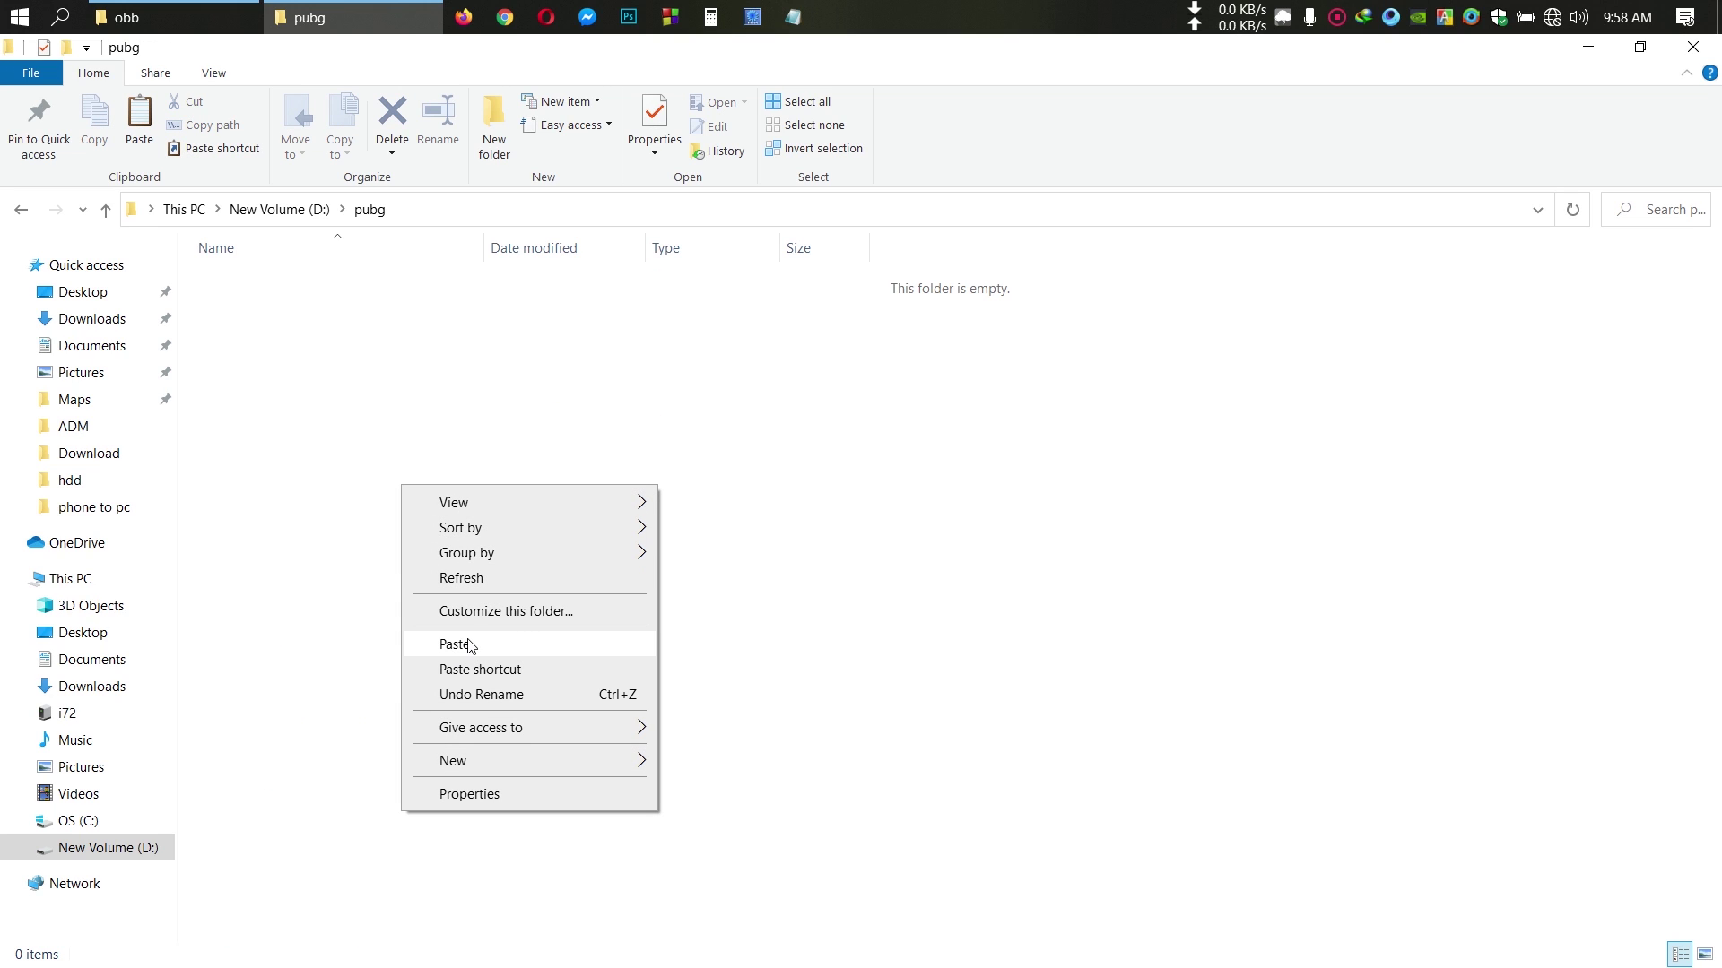
{"action": "left_click", "coordinate": [458, 645]}
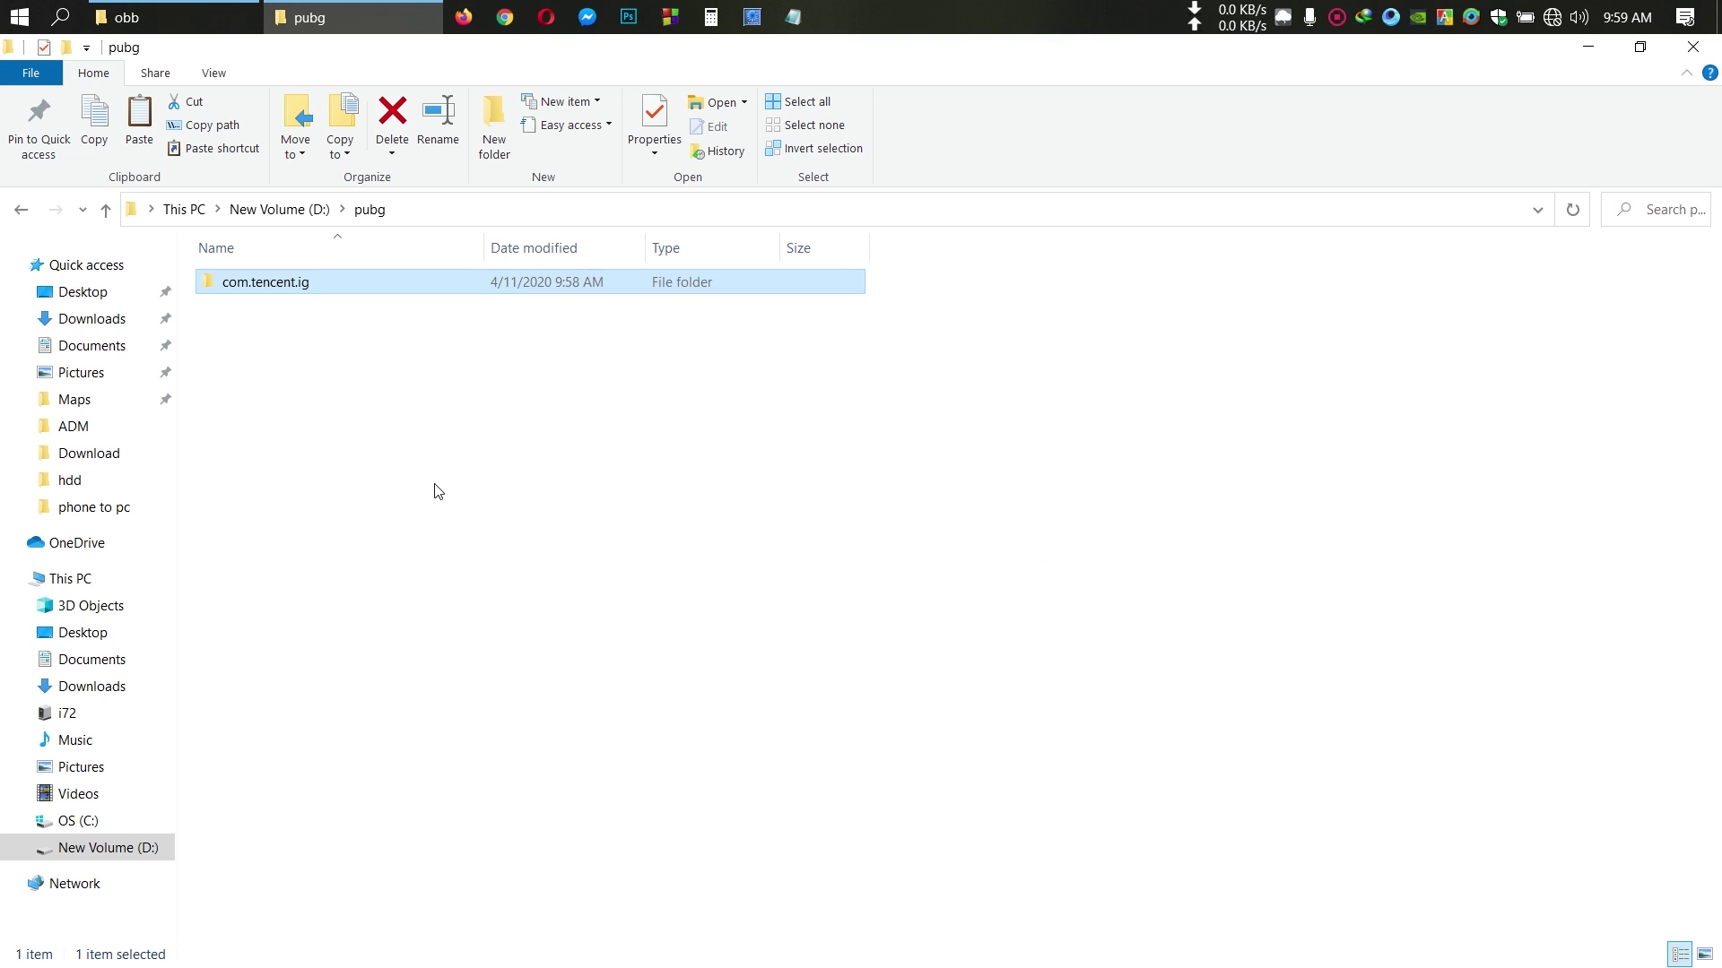
{"action": "left_click", "coordinate": [348, 445]}
{"action": "double_click", "coordinate": [286, 285]}
{"action": "left_click", "coordinate": [106, 210]}
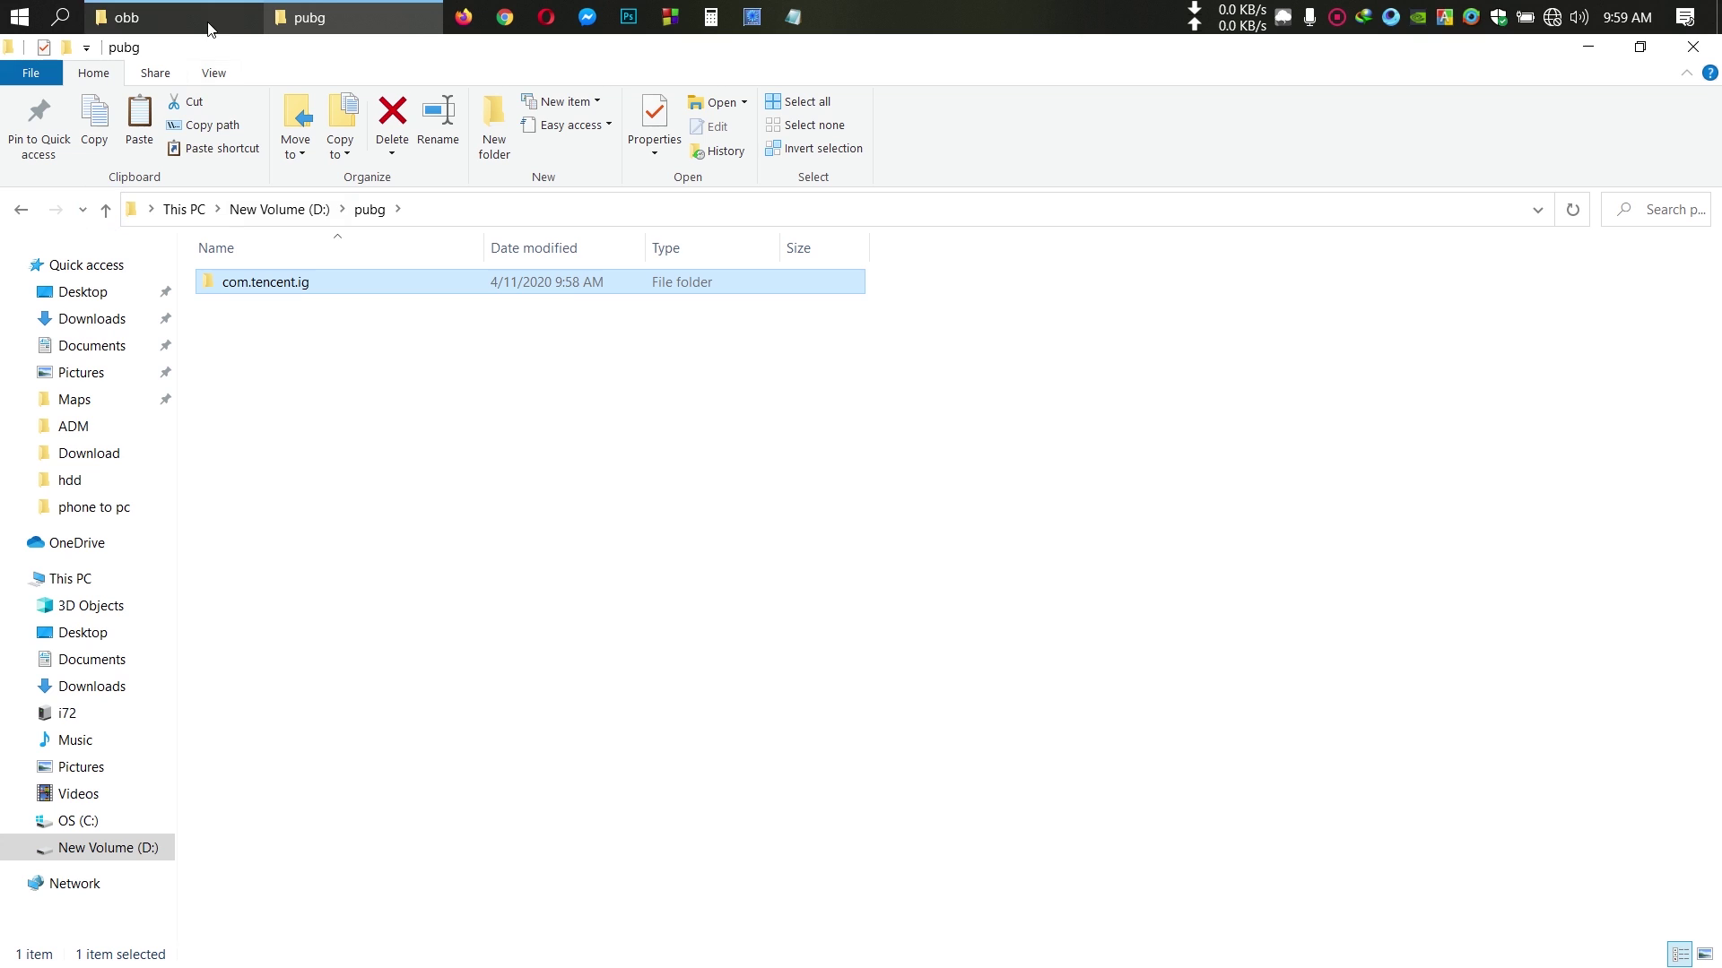
{"action": "left_click", "coordinate": [126, 16]}
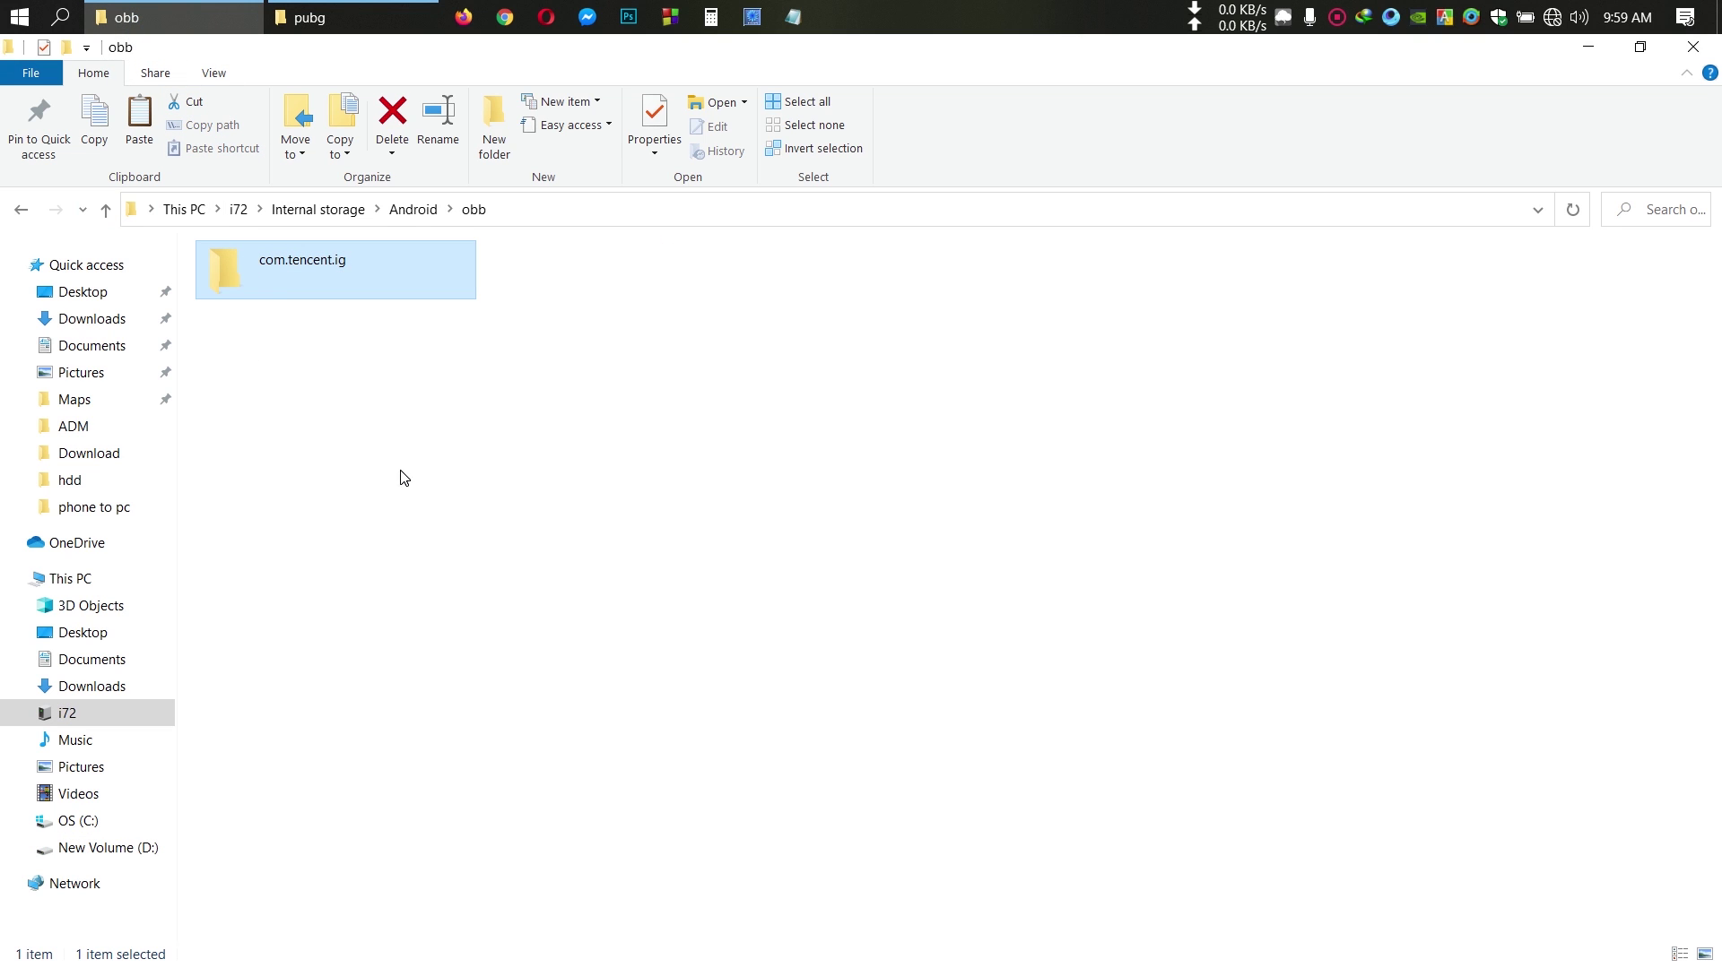
{"action": "left_click", "coordinate": [68, 714]}
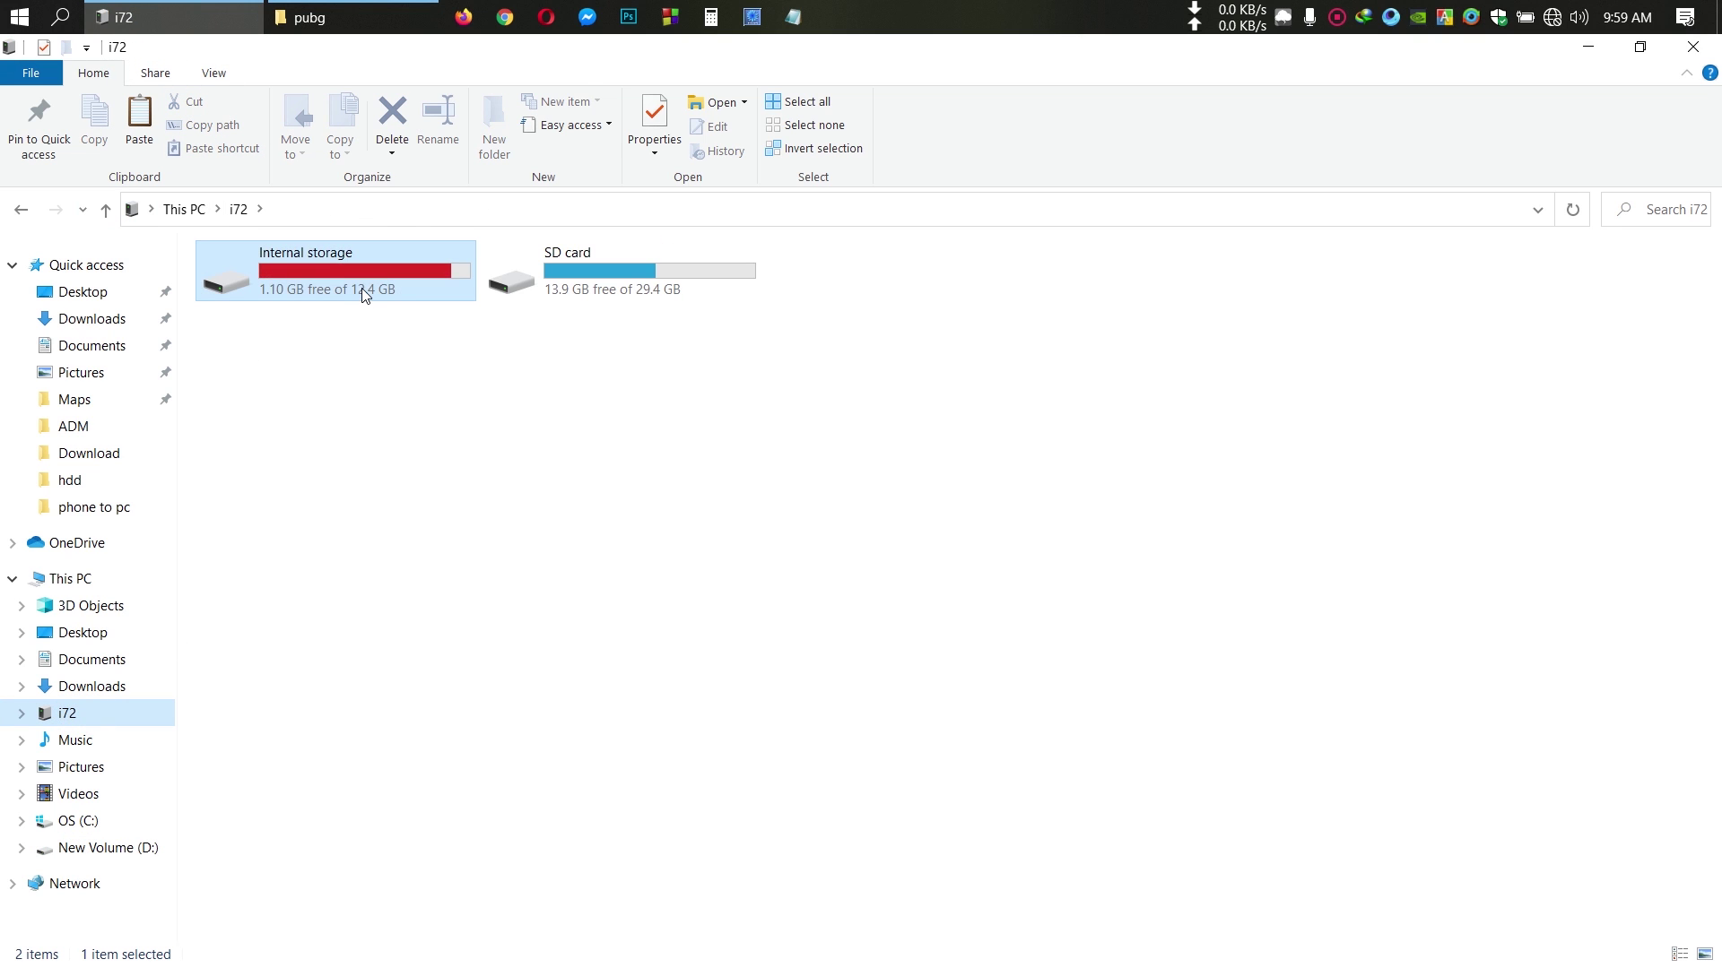
{"action": "double_click", "coordinate": [361, 289]}
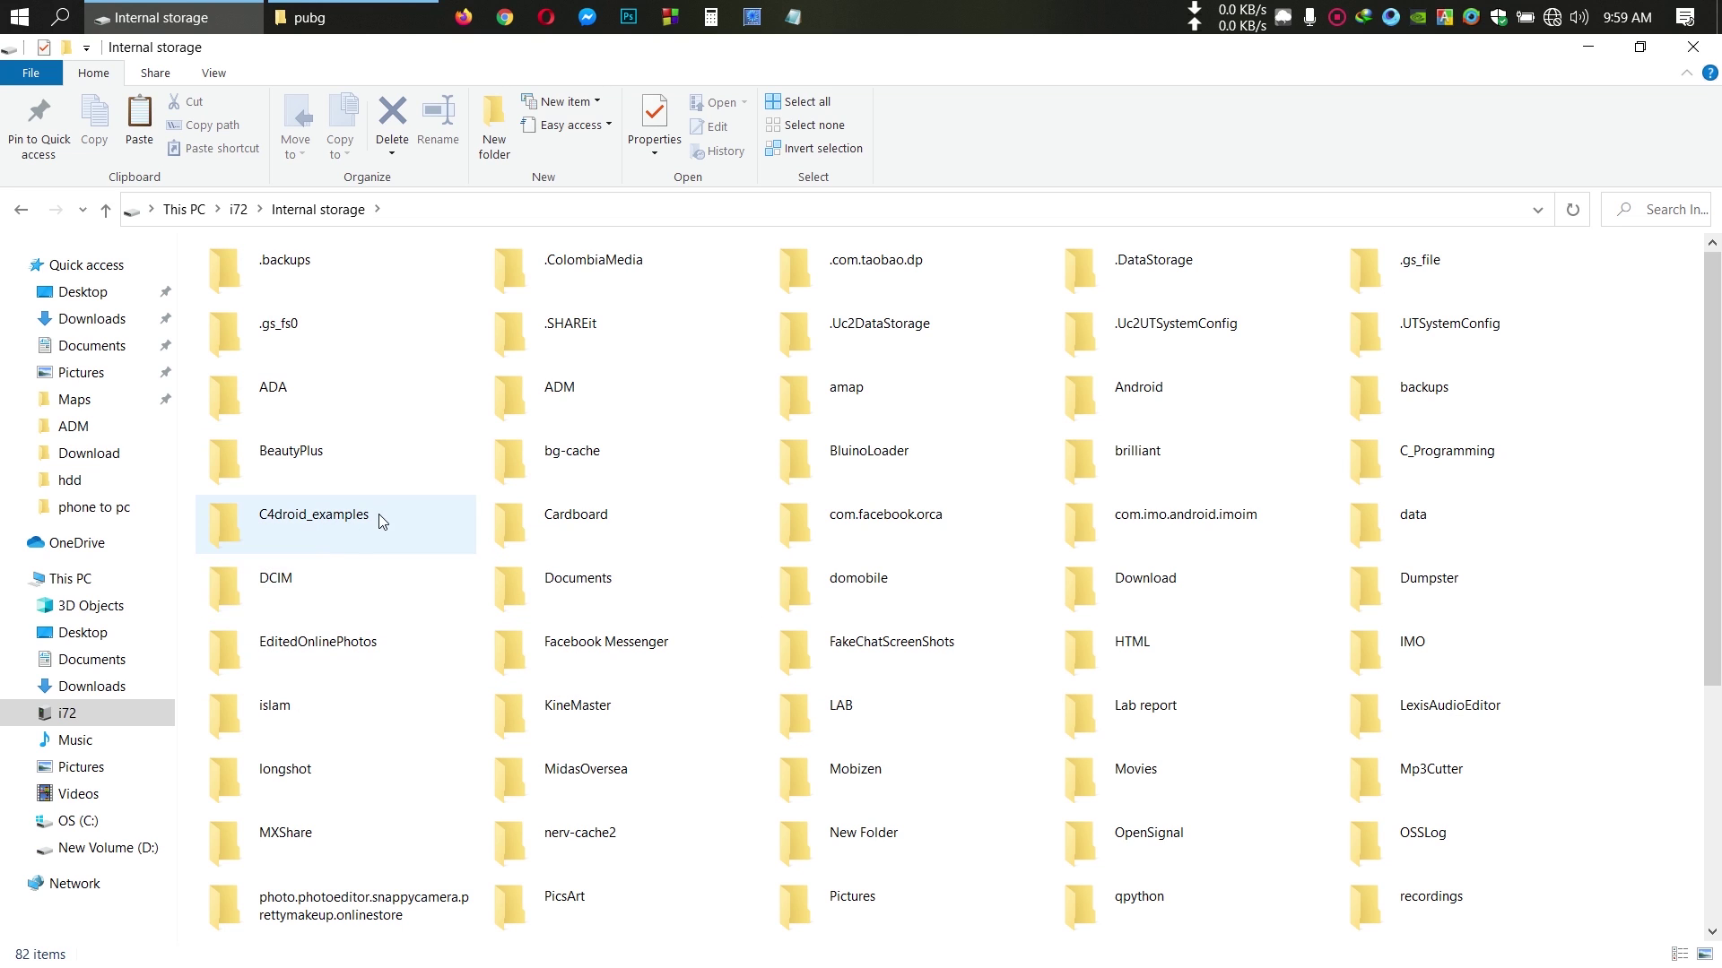
{"action": "scroll", "coordinate": [976, 425], "scroll_direction": "down", "scroll_amount": 3}
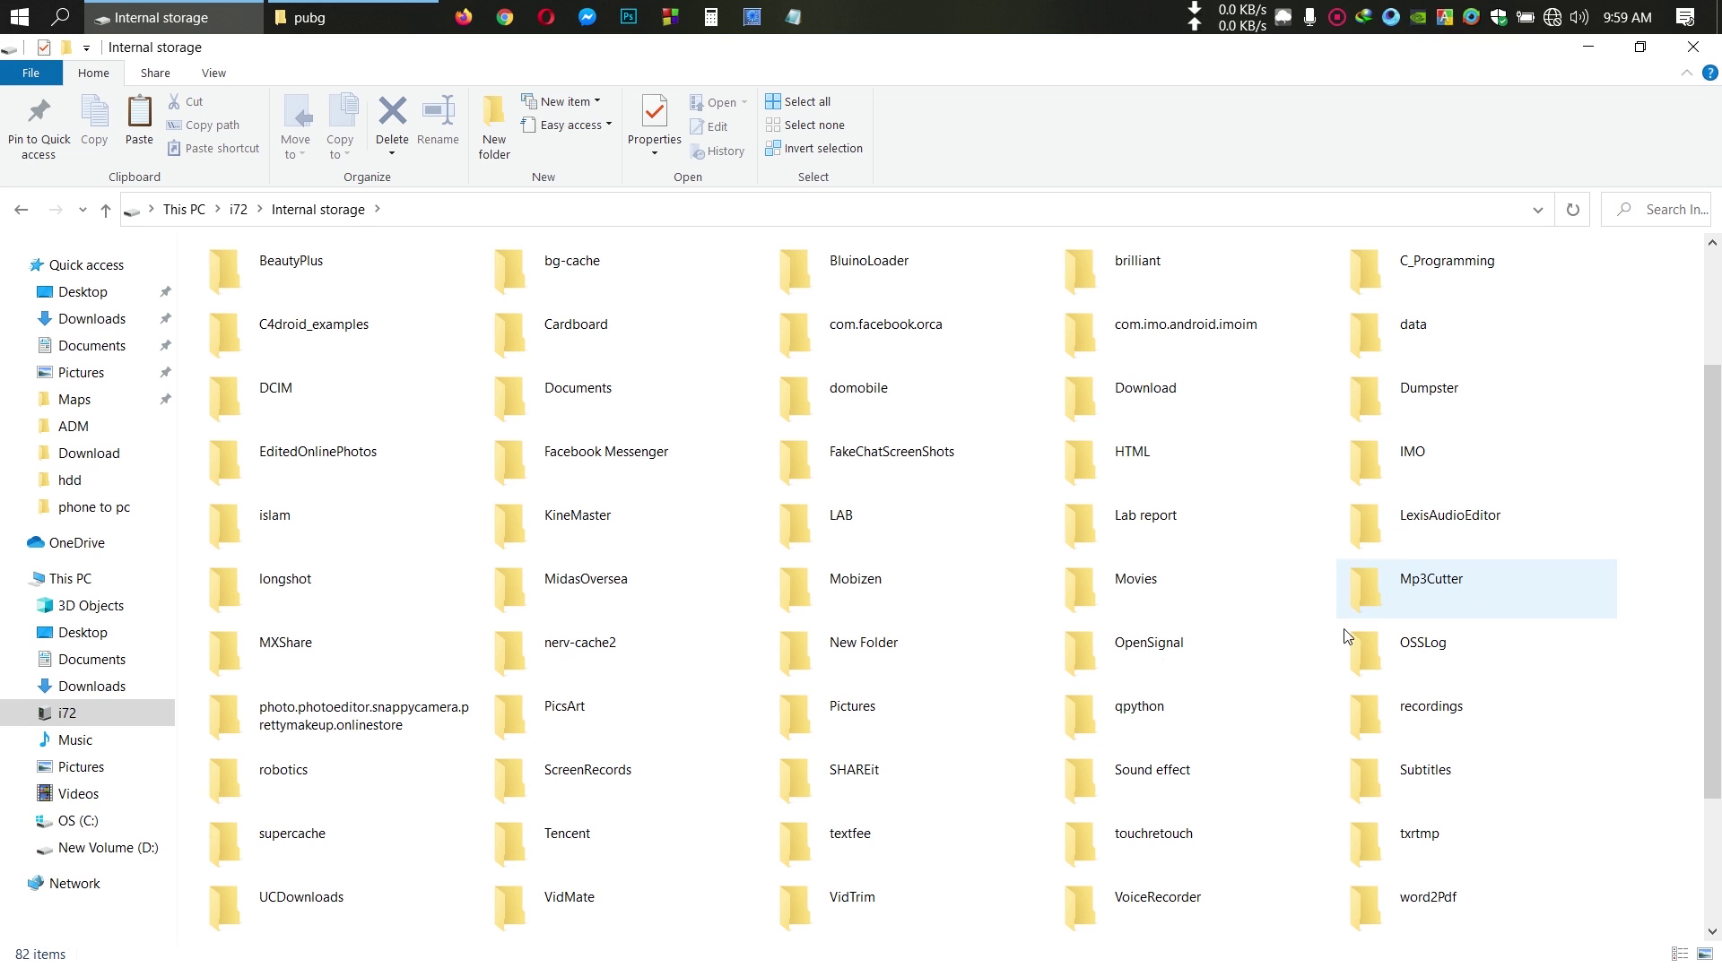
{"action": "scroll", "coordinate": [1073, 649], "scroll_direction": "down", "scroll_amount": 3}
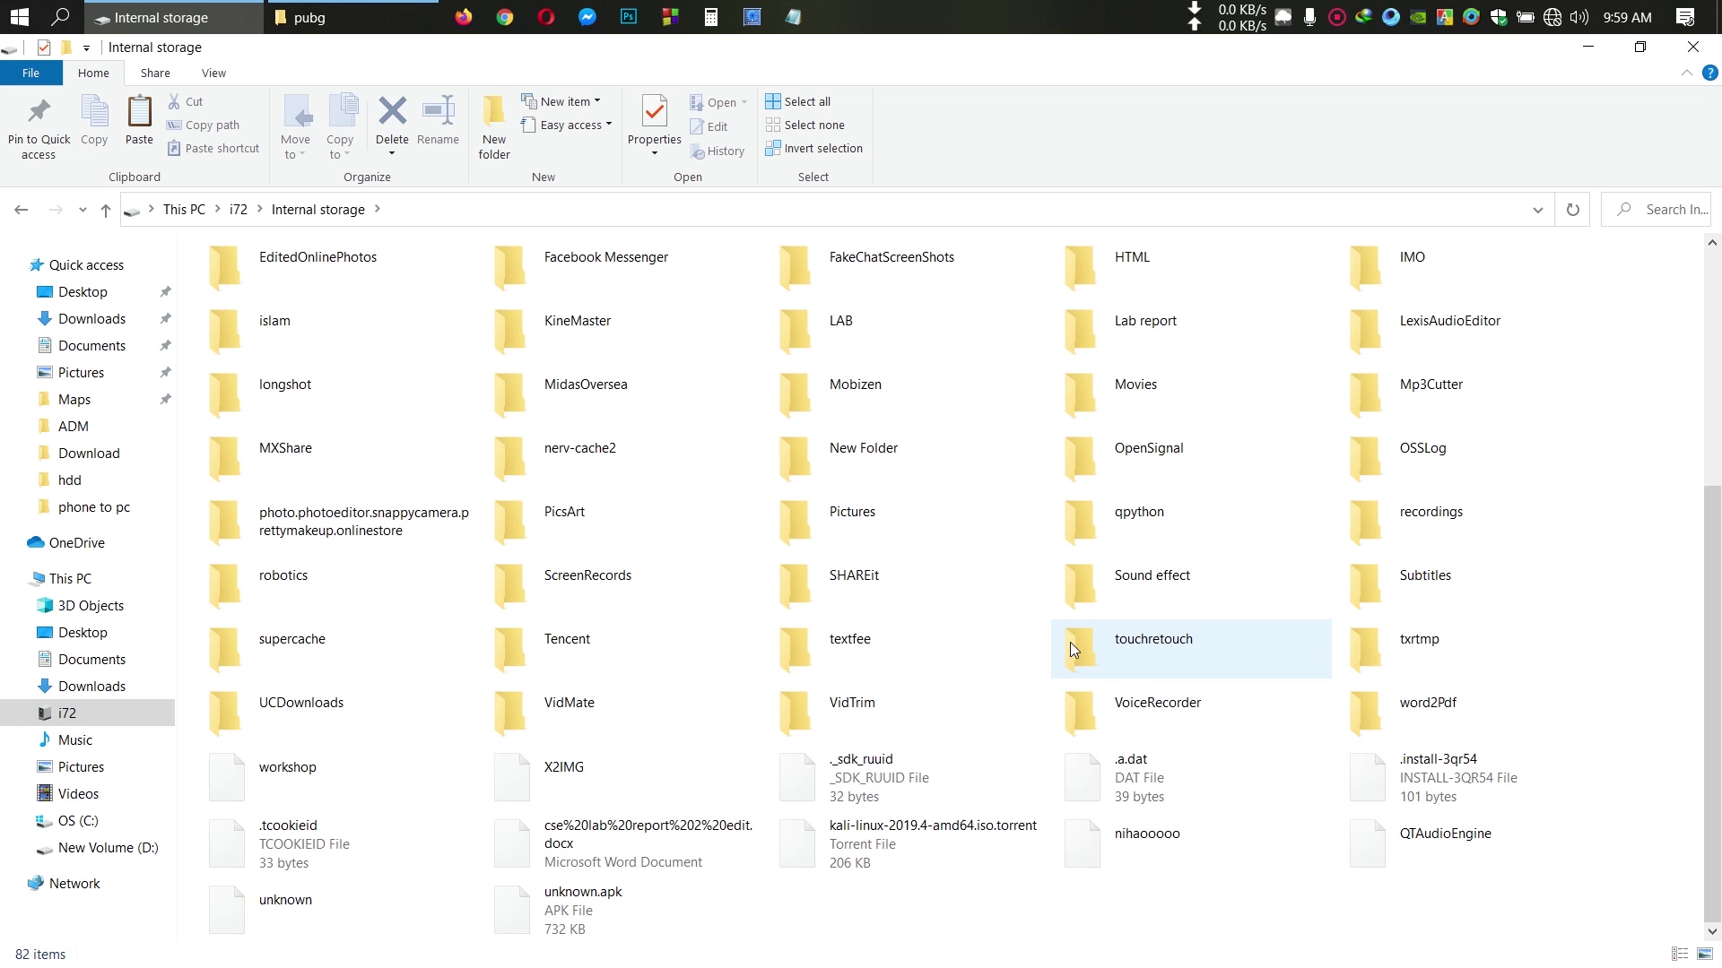
{"action": "scroll", "coordinate": [1064, 651], "scroll_direction": "up", "scroll_amount": 6}
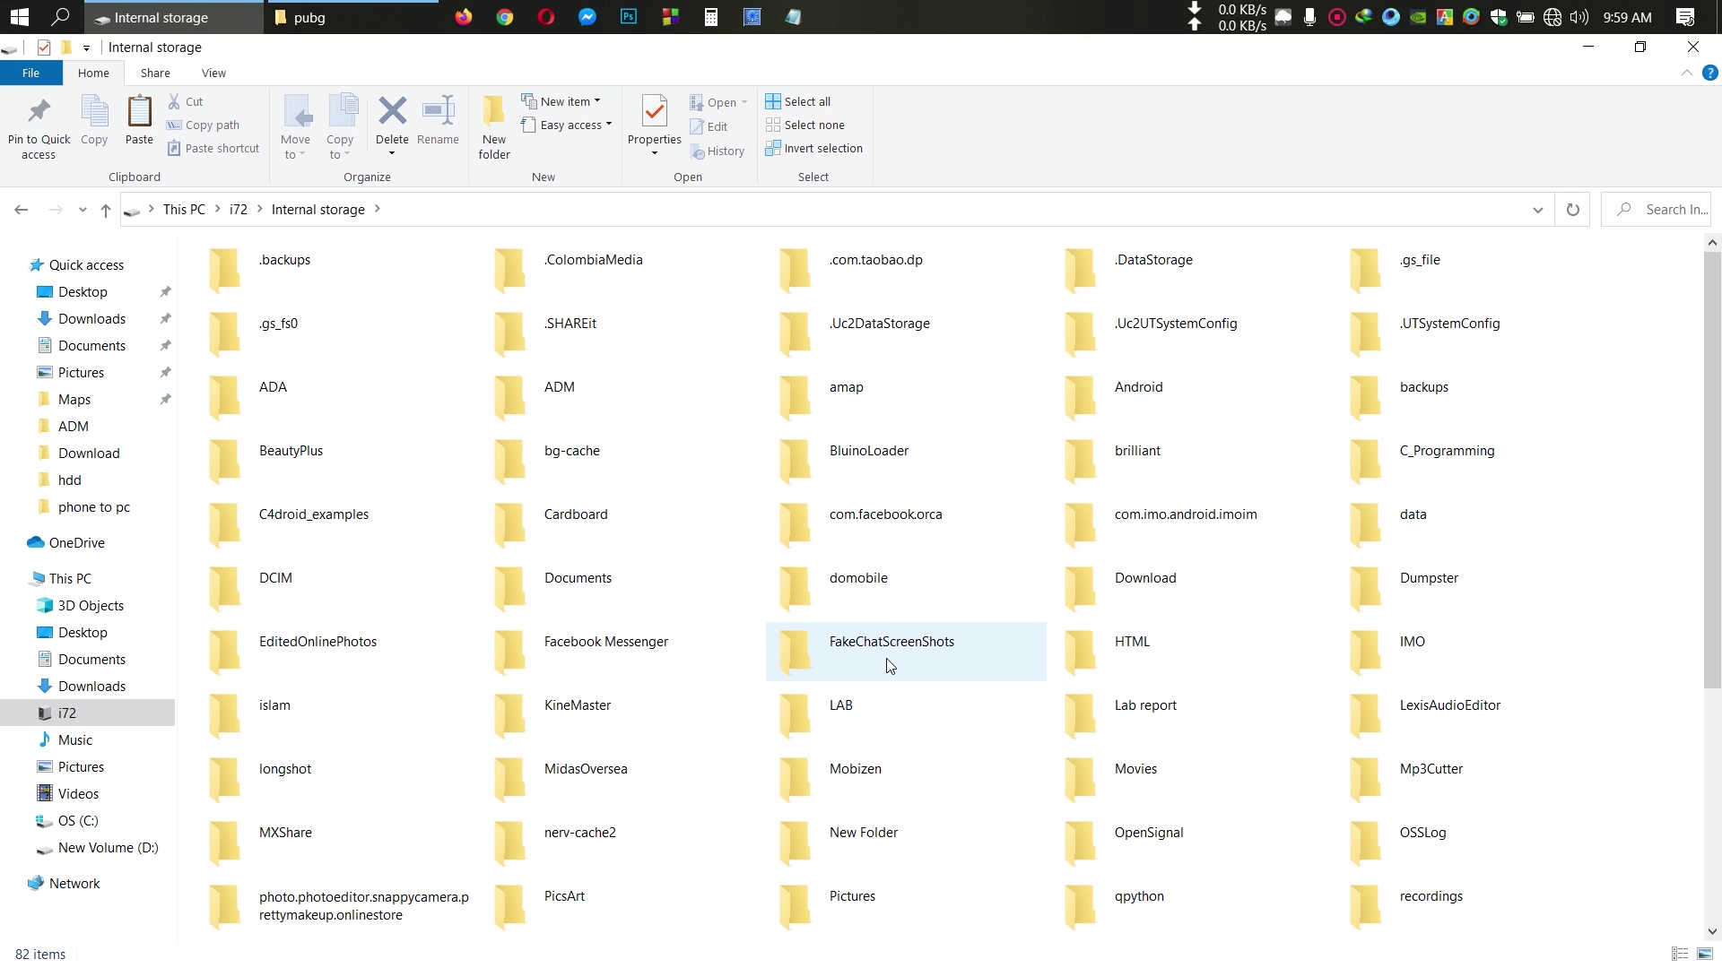
{"action": "scroll", "coordinate": [886, 658], "scroll_direction": "down", "scroll_amount": 3}
{"action": "scroll", "coordinate": [886, 658], "scroll_direction": "down", "scroll_amount": 3}
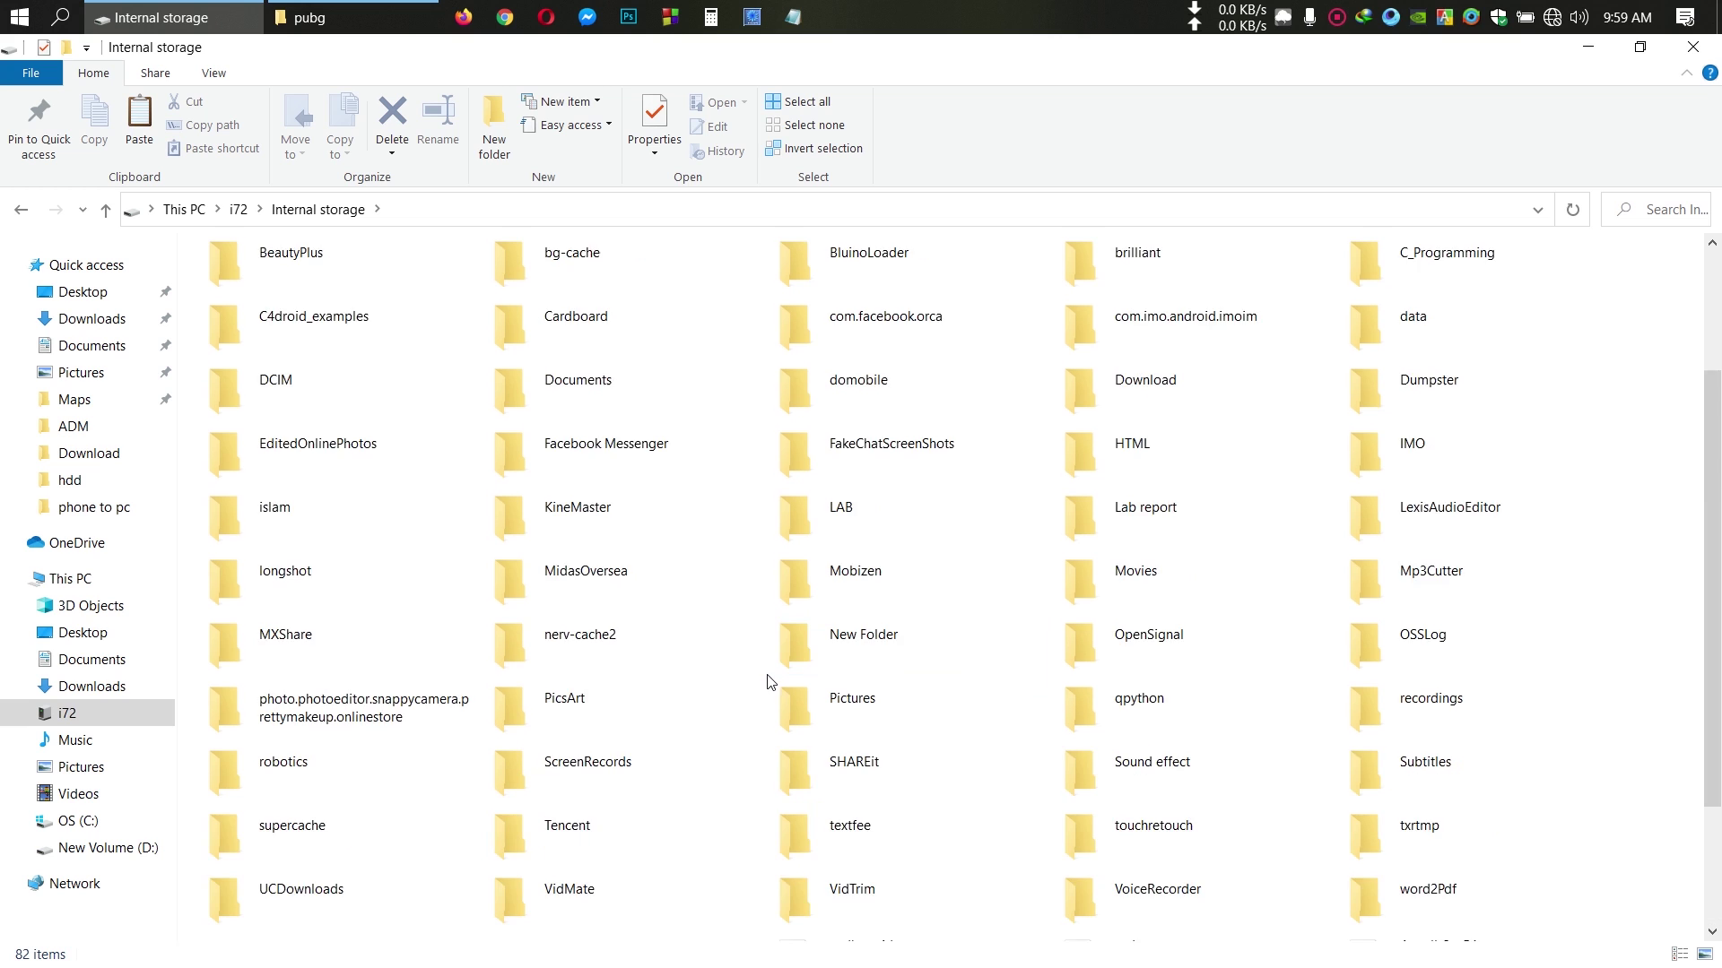
{"action": "scroll", "coordinate": [767, 680], "scroll_direction": "up", "scroll_amount": 6}
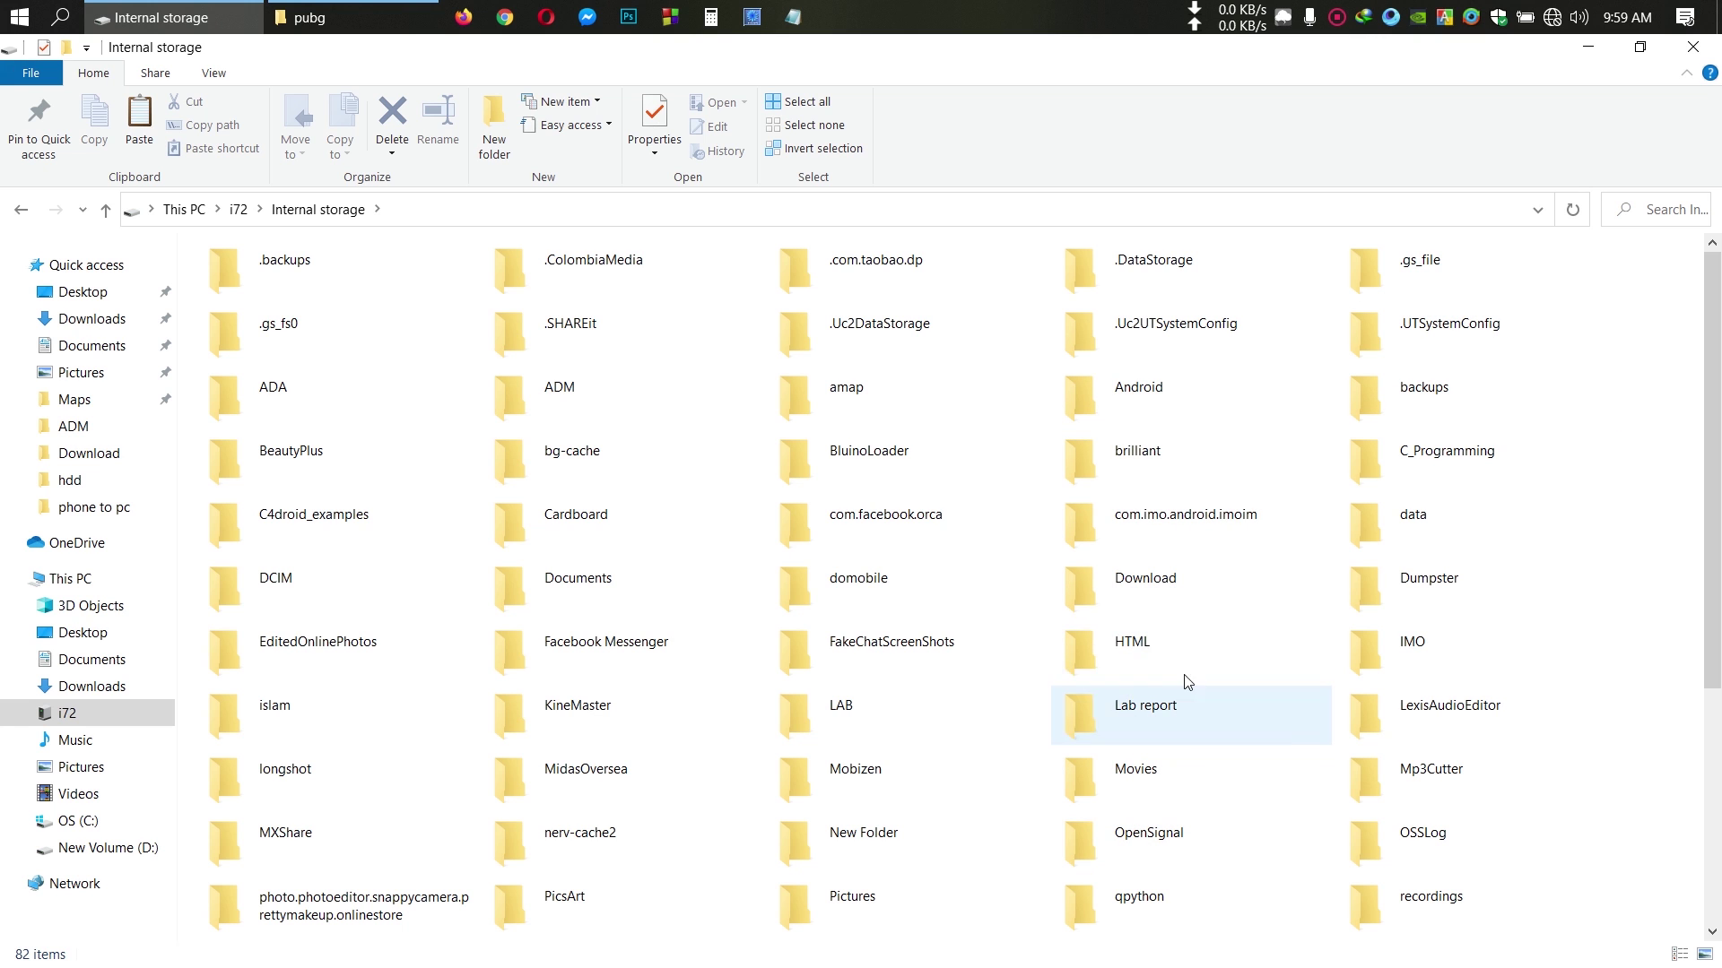
{"action": "scroll", "coordinate": [1155, 634], "scroll_direction": "down", "scroll_amount": 3}
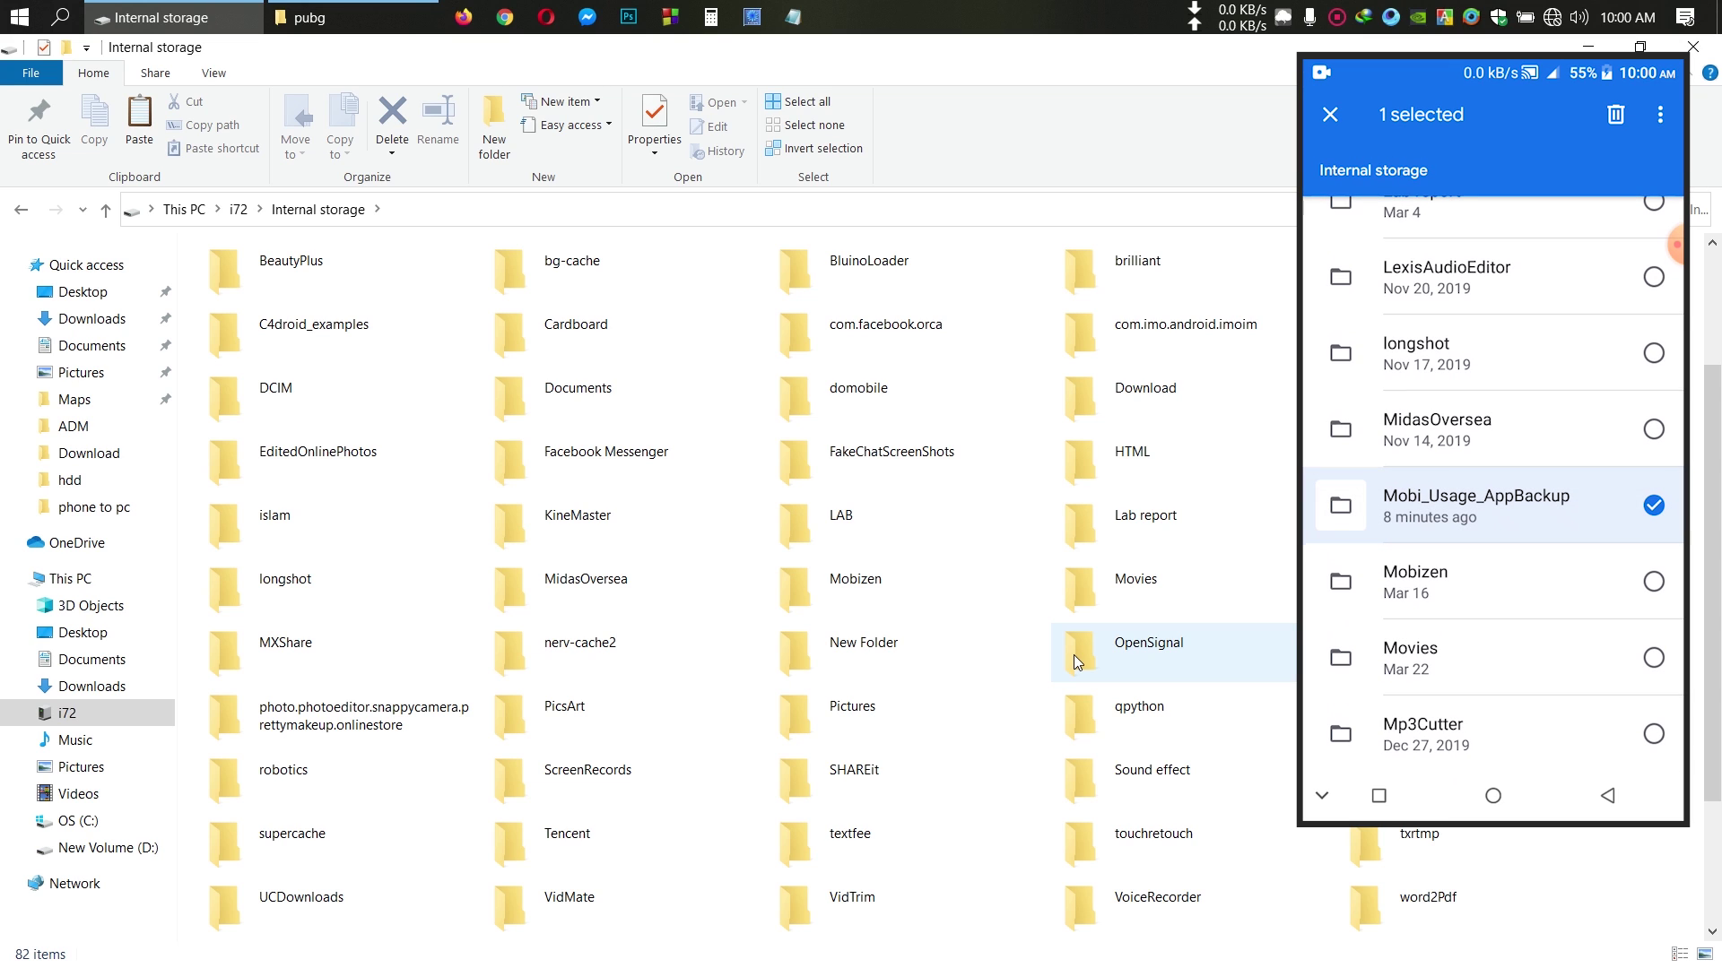
{"action": "left_click", "coordinate": [1074, 655]}
{"action": "key", "text": "m"}
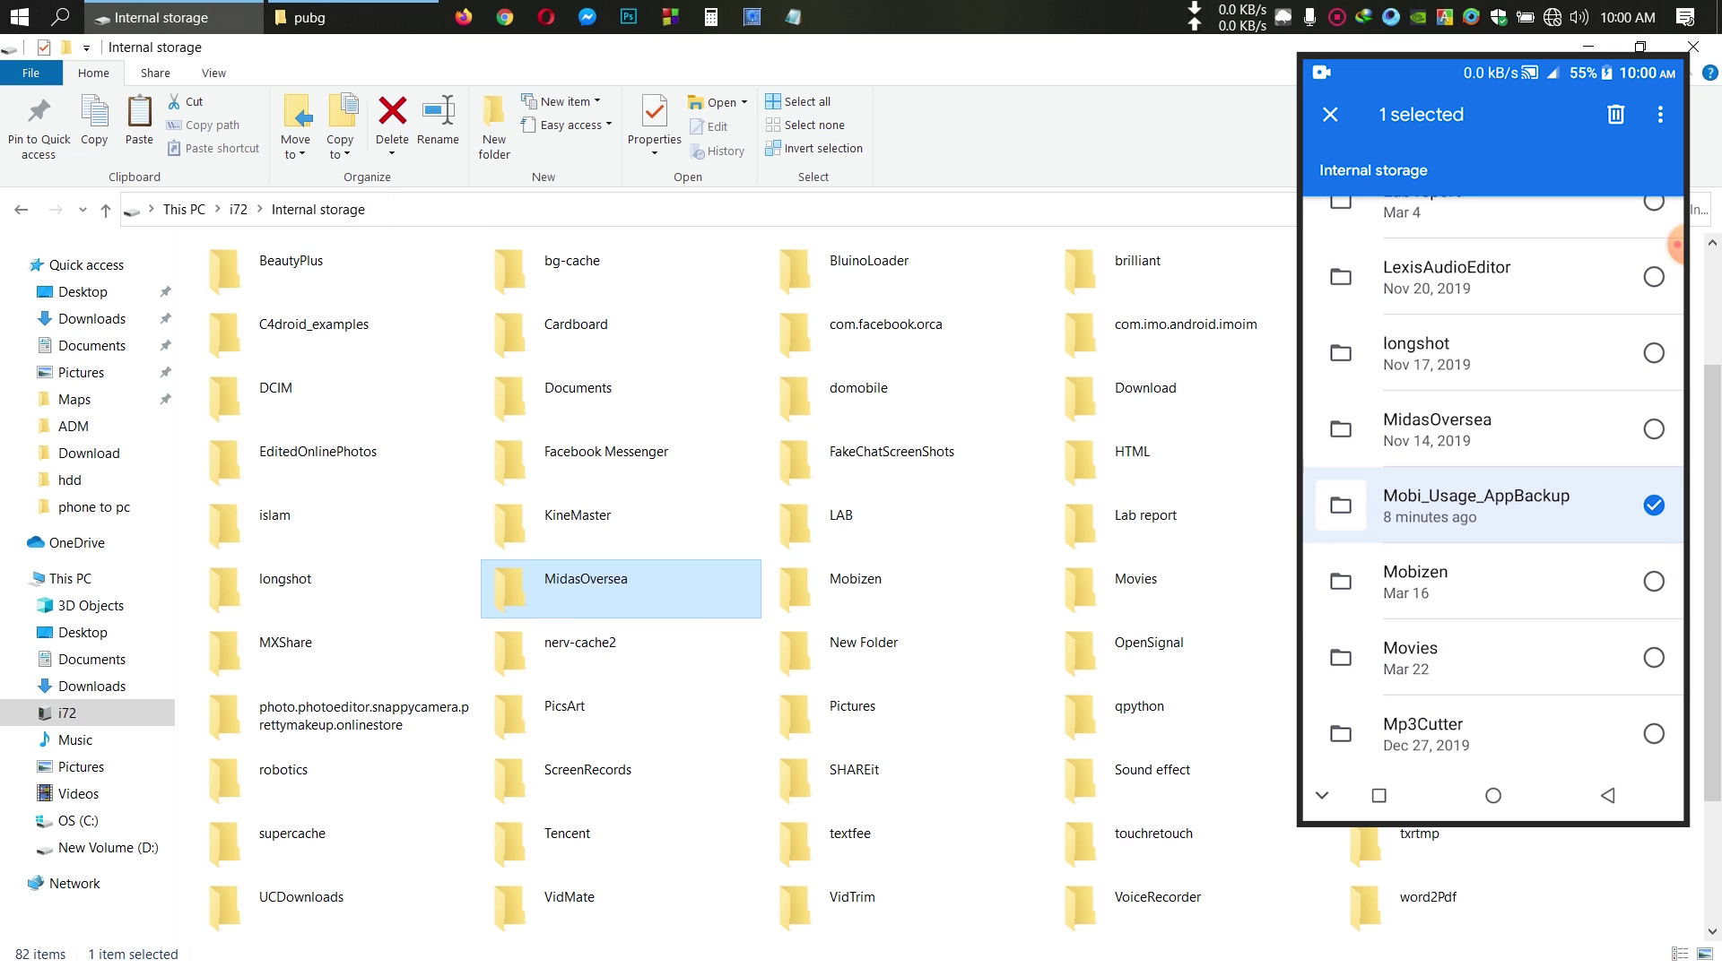
{"action": "scroll", "coordinate": [753, 578], "scroll_direction": "up", "scroll_amount": 3}
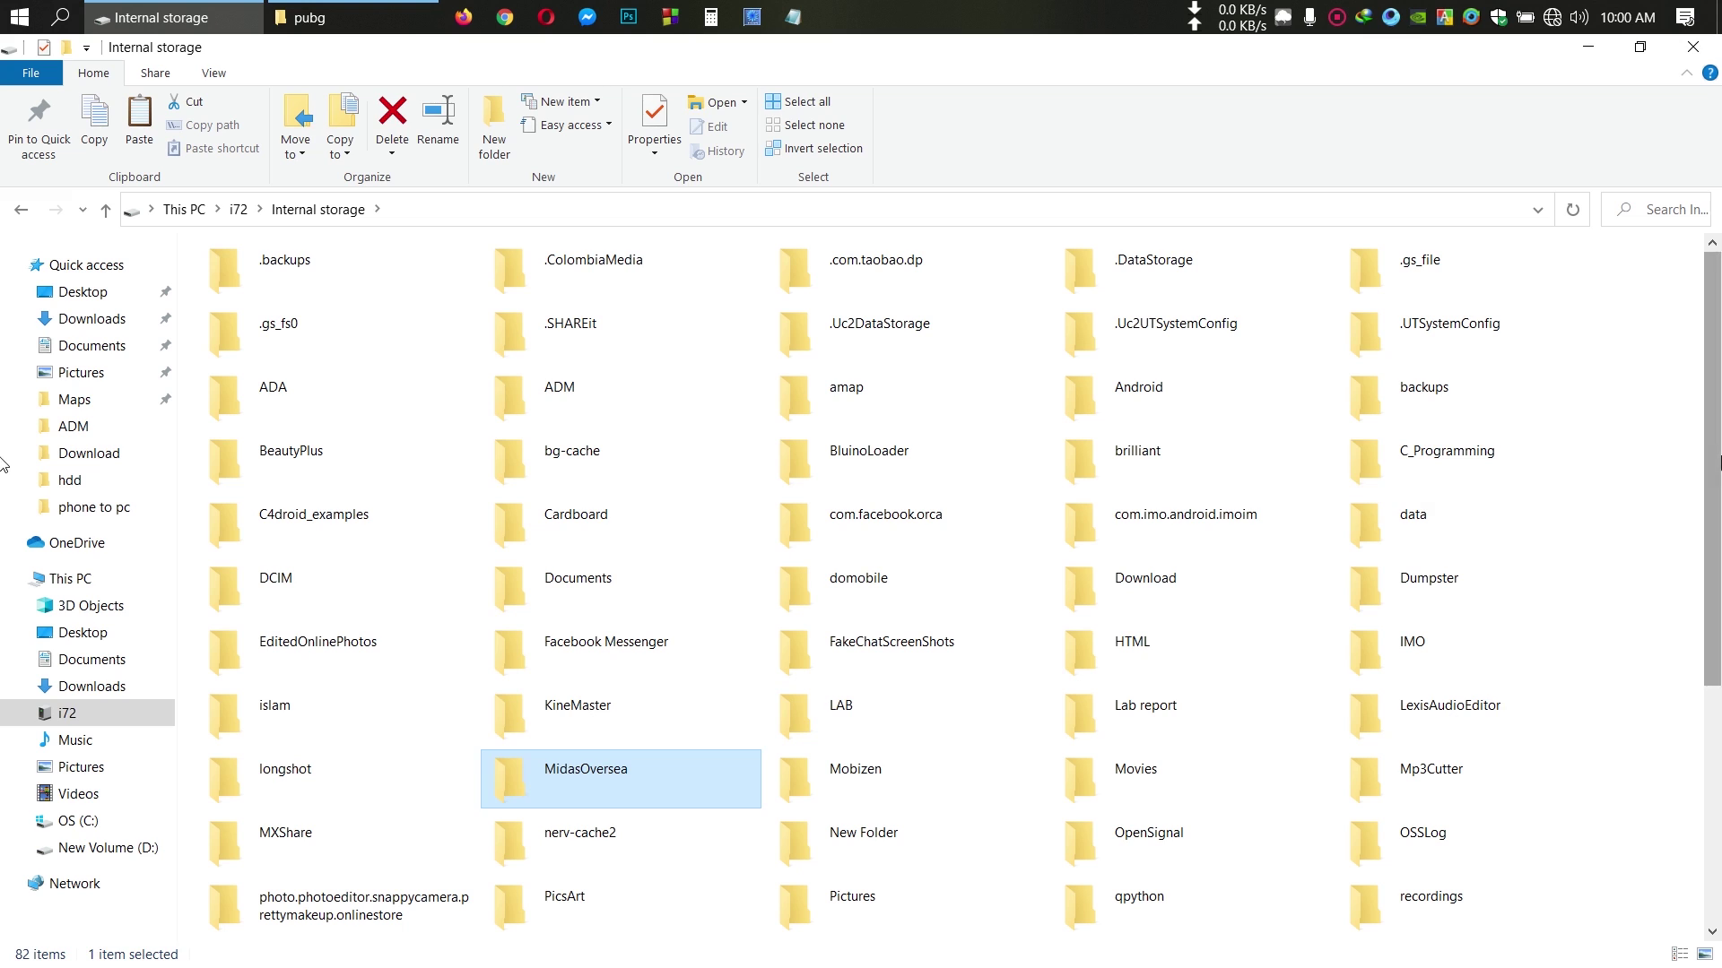
{"action": "right_click", "coordinate": [1476, 460]}
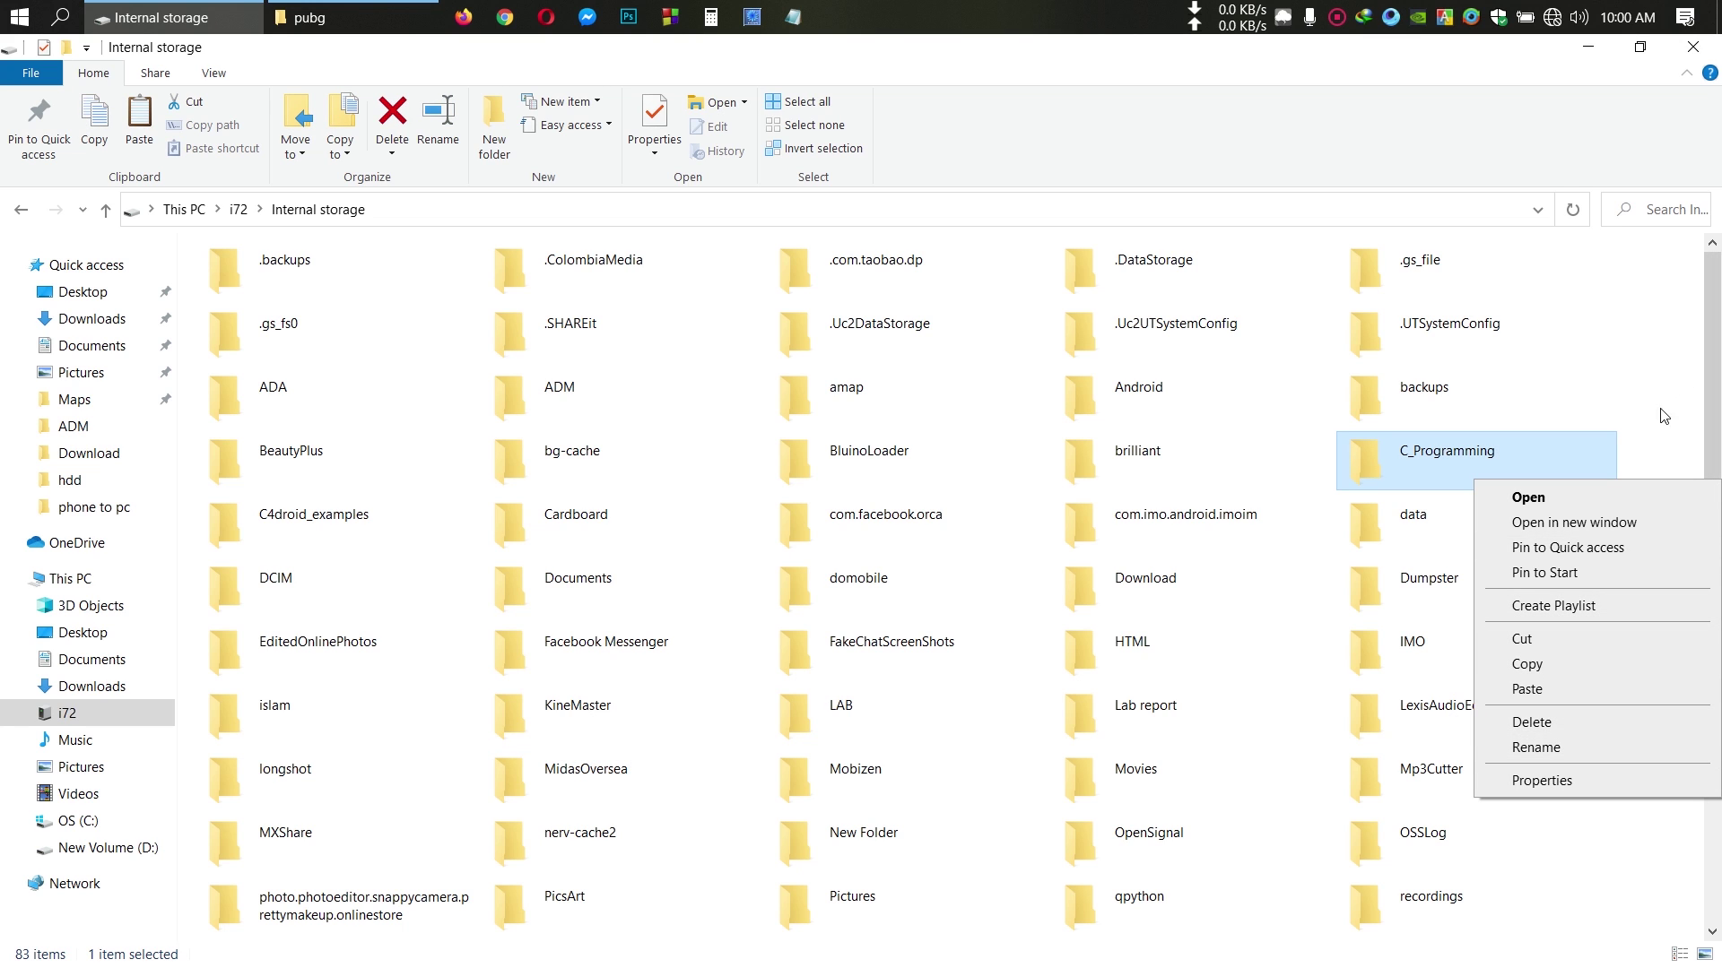
Refresh the phone storage listing, then close that window to reveal D:\pubg.
{"action": "left_click", "coordinate": [1675, 390]}
{"action": "right_click", "coordinate": [1675, 390]}
{"action": "left_click", "coordinate": [1535, 477]}
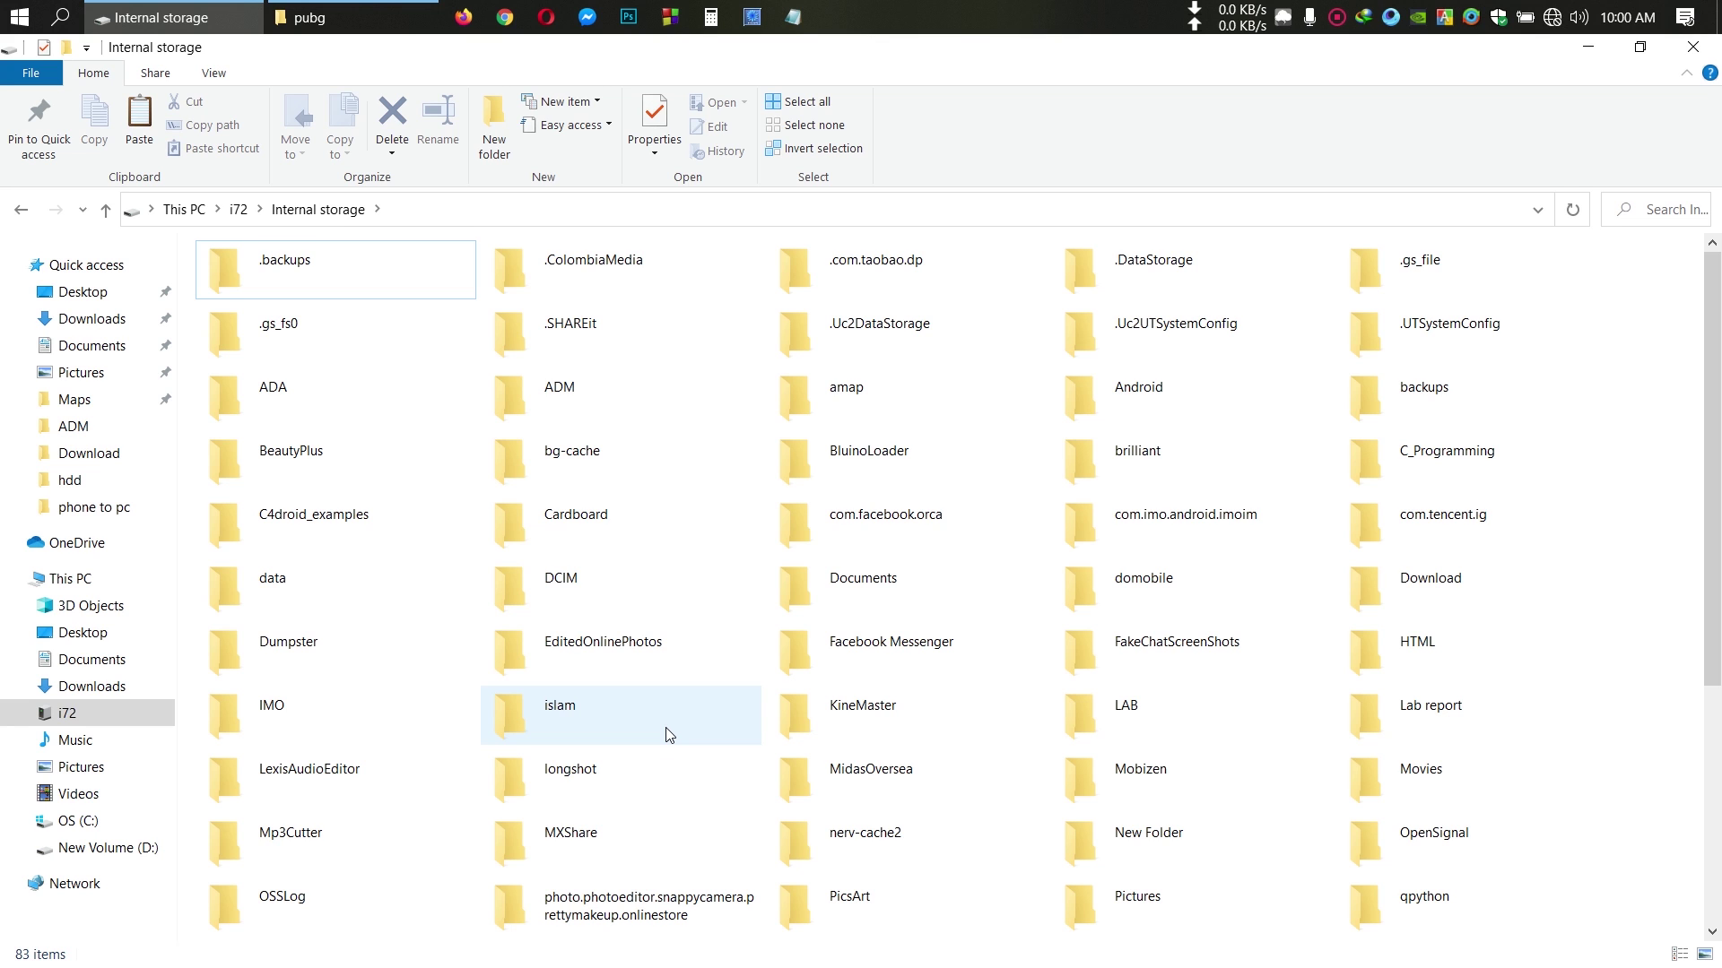
{"action": "key", "text": "ctrl+w"}
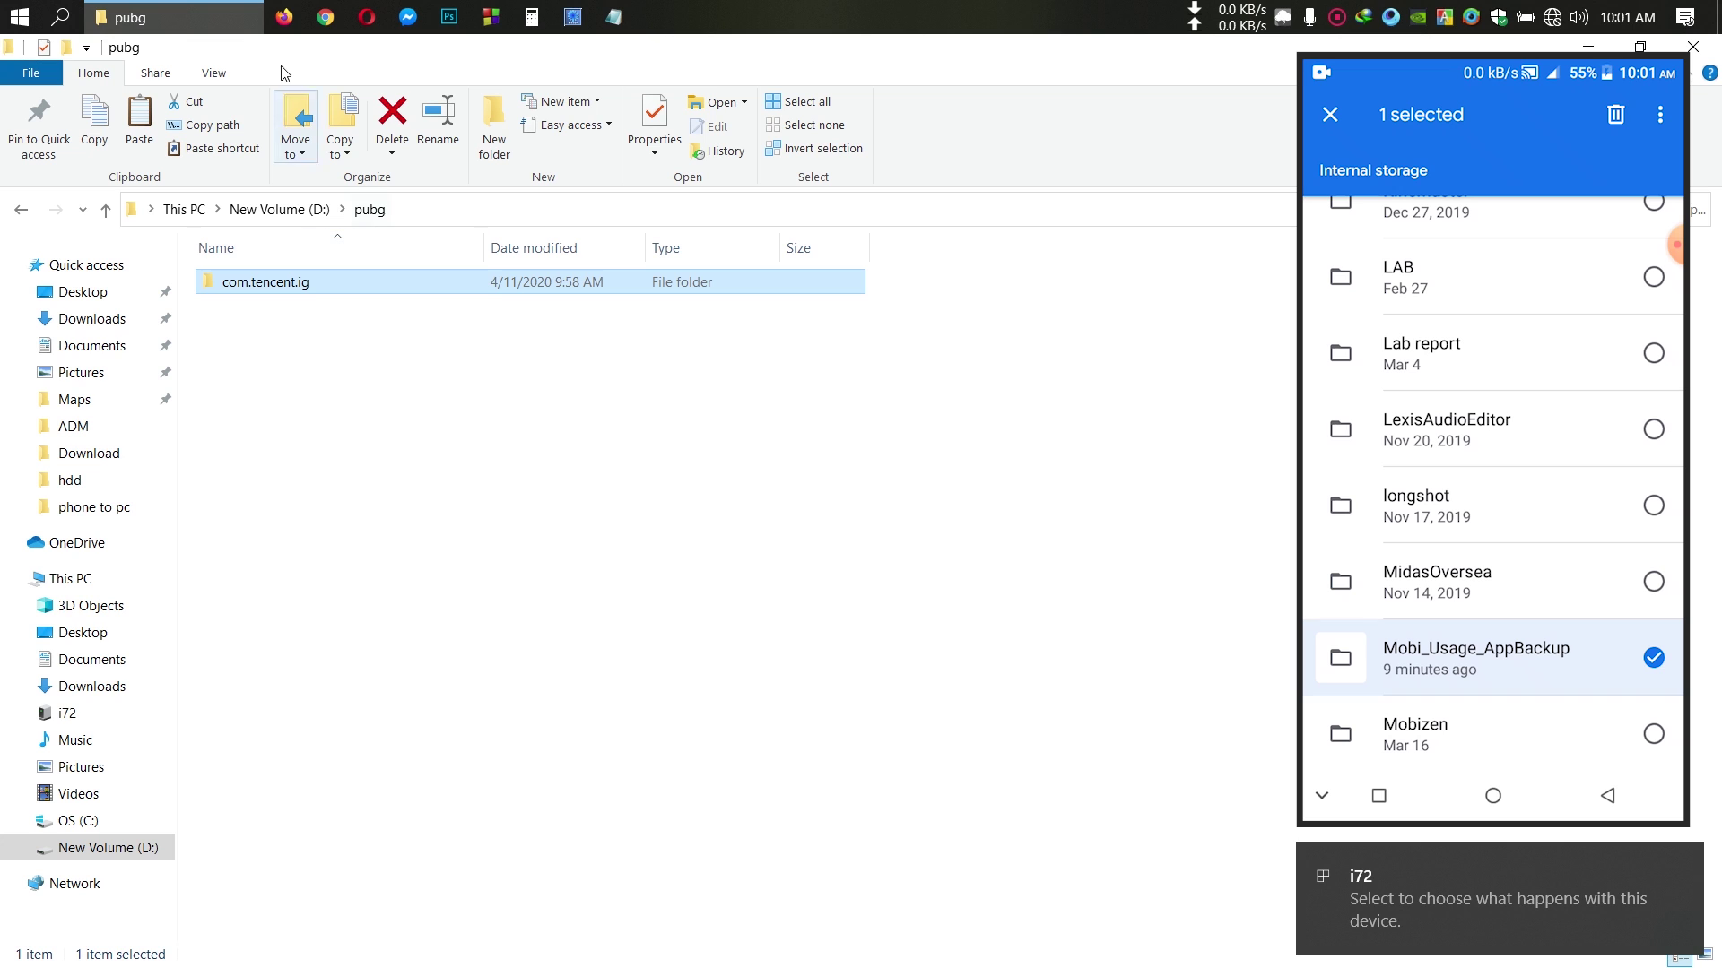
Open a new Explorer window at This PC > i72 > Internal storage.
{"action": "left_click", "coordinate": [179, 7]}
{"action": "left_click", "coordinate": [179, 6]}
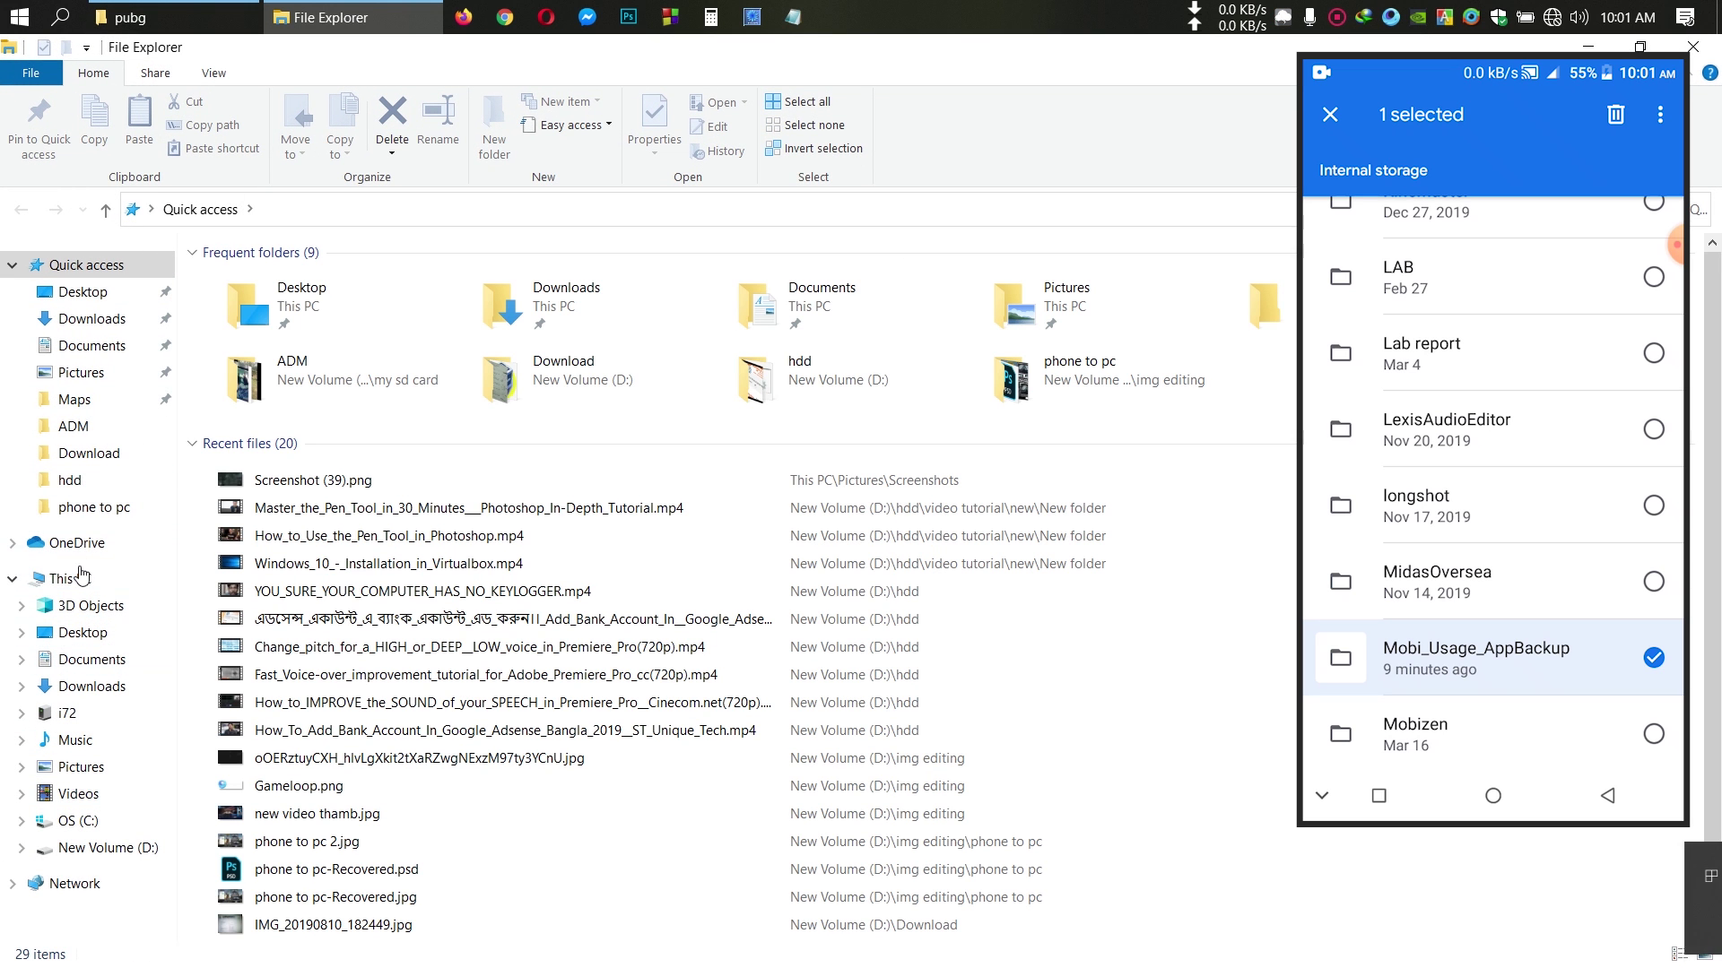
{"action": "left_click", "coordinate": [71, 579]}
{"action": "left_click", "coordinate": [303, 465]}
{"action": "double_click", "coordinate": [304, 464]}
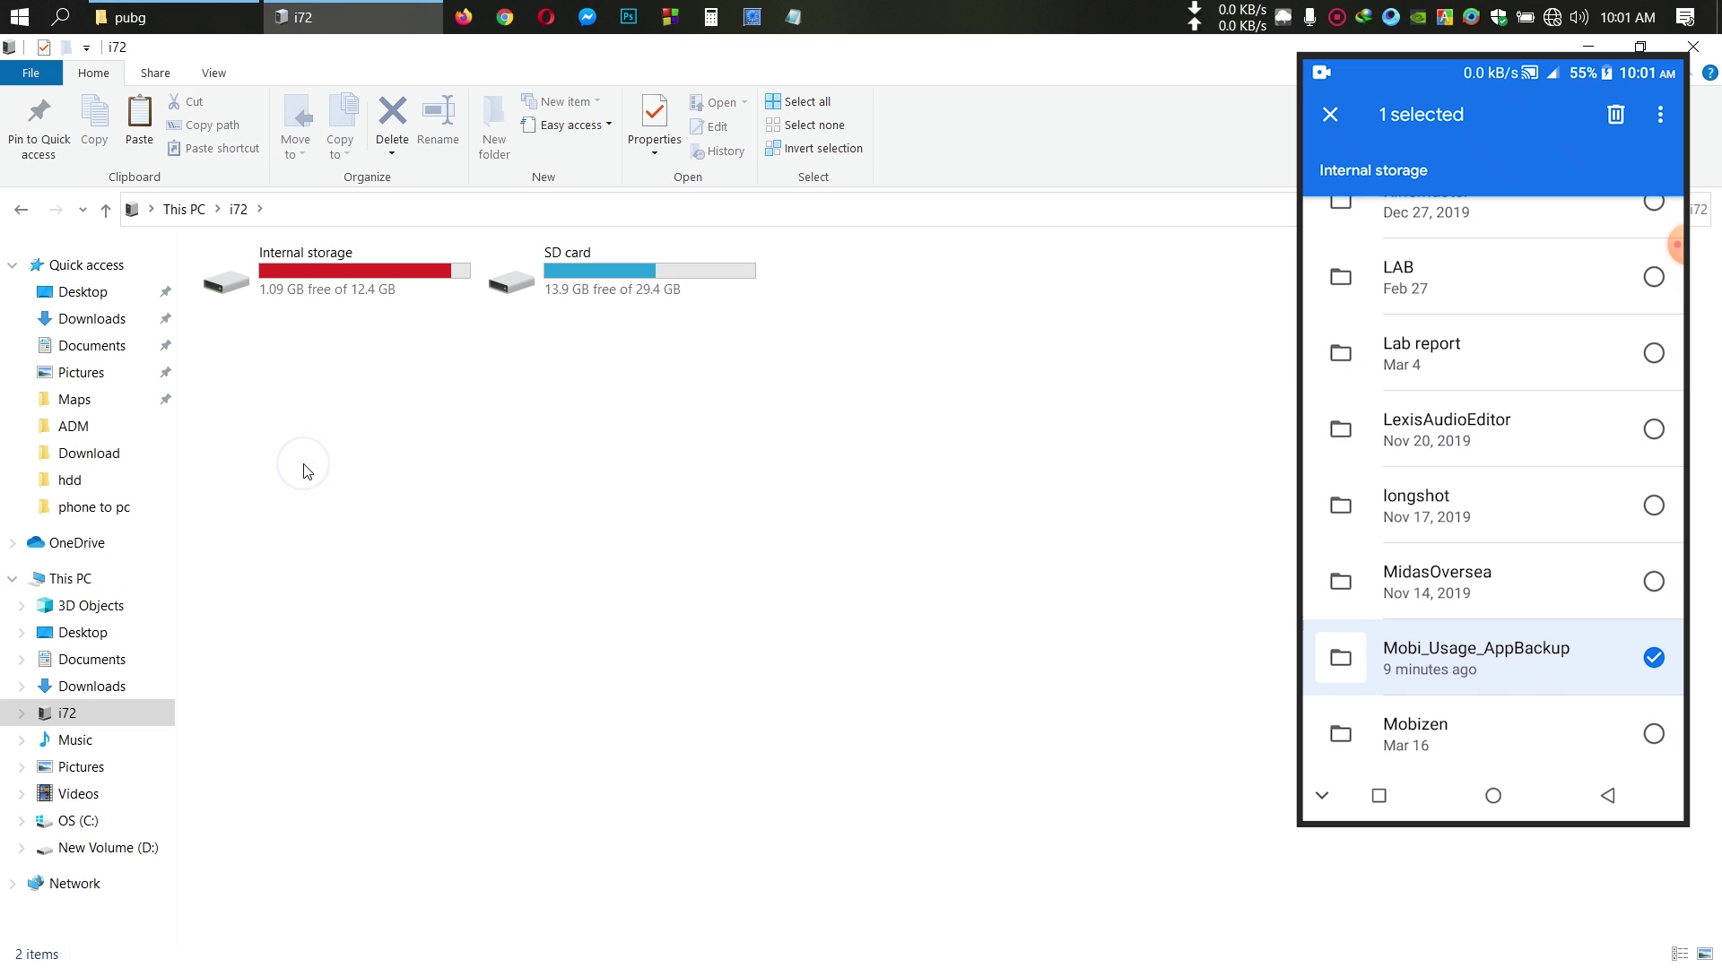
{"action": "double_click", "coordinate": [317, 287]}
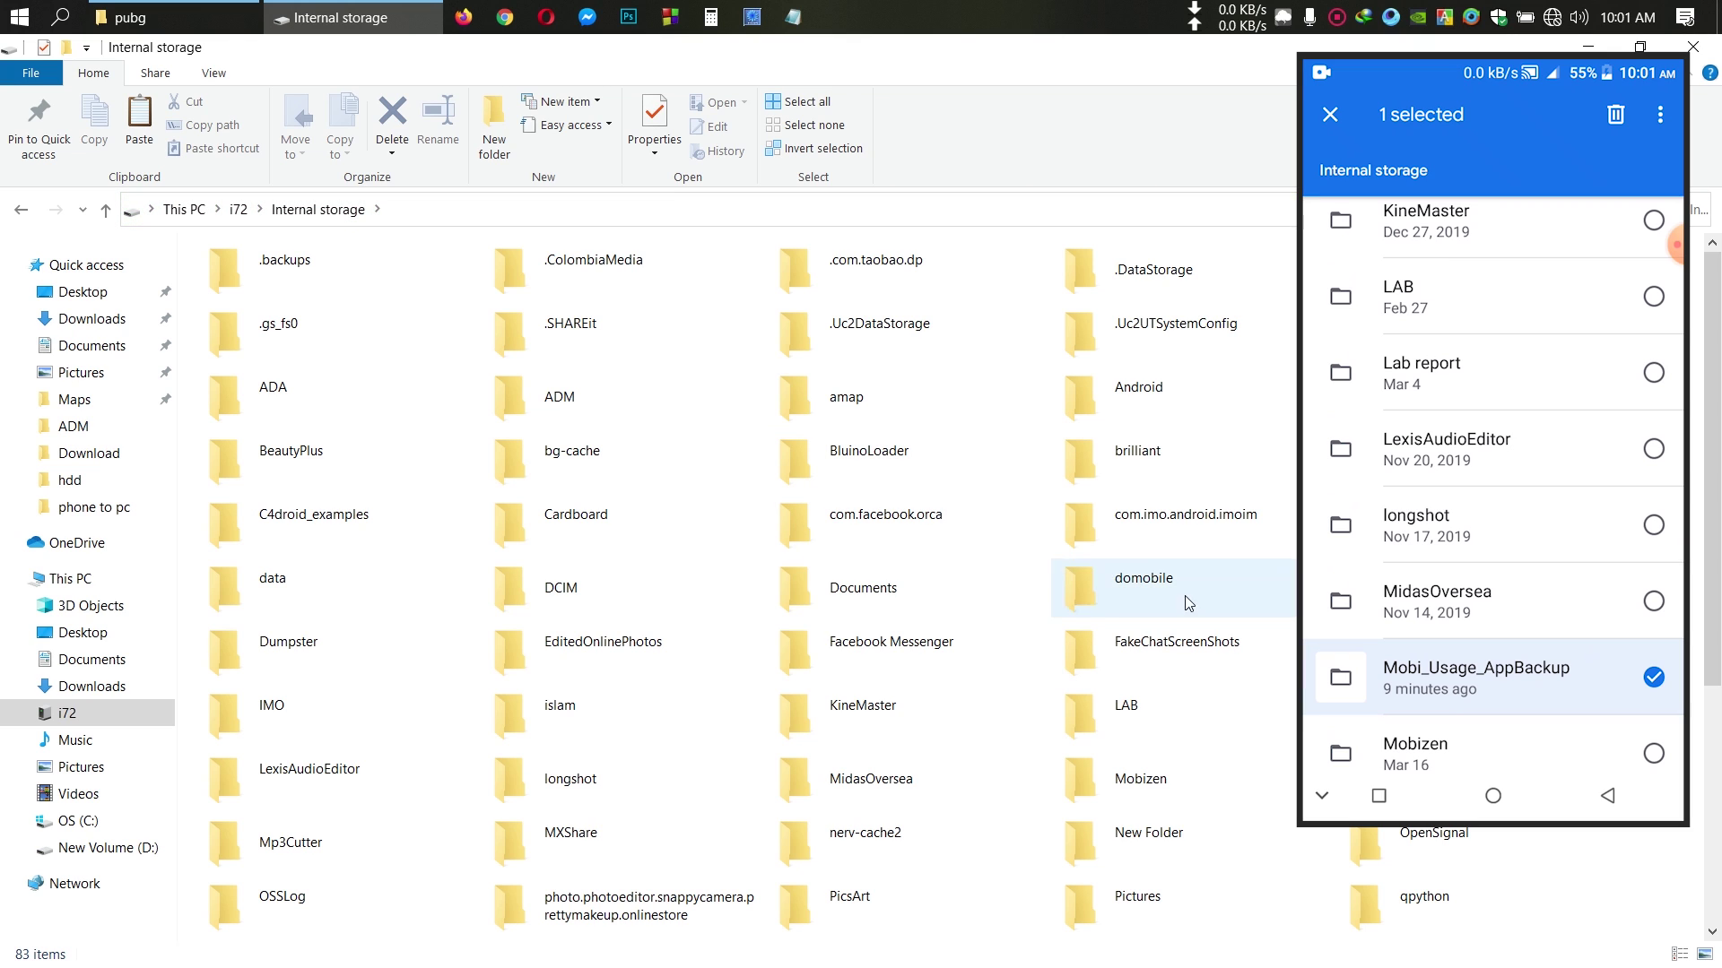
{"action": "left_click", "coordinate": [796, 581]}
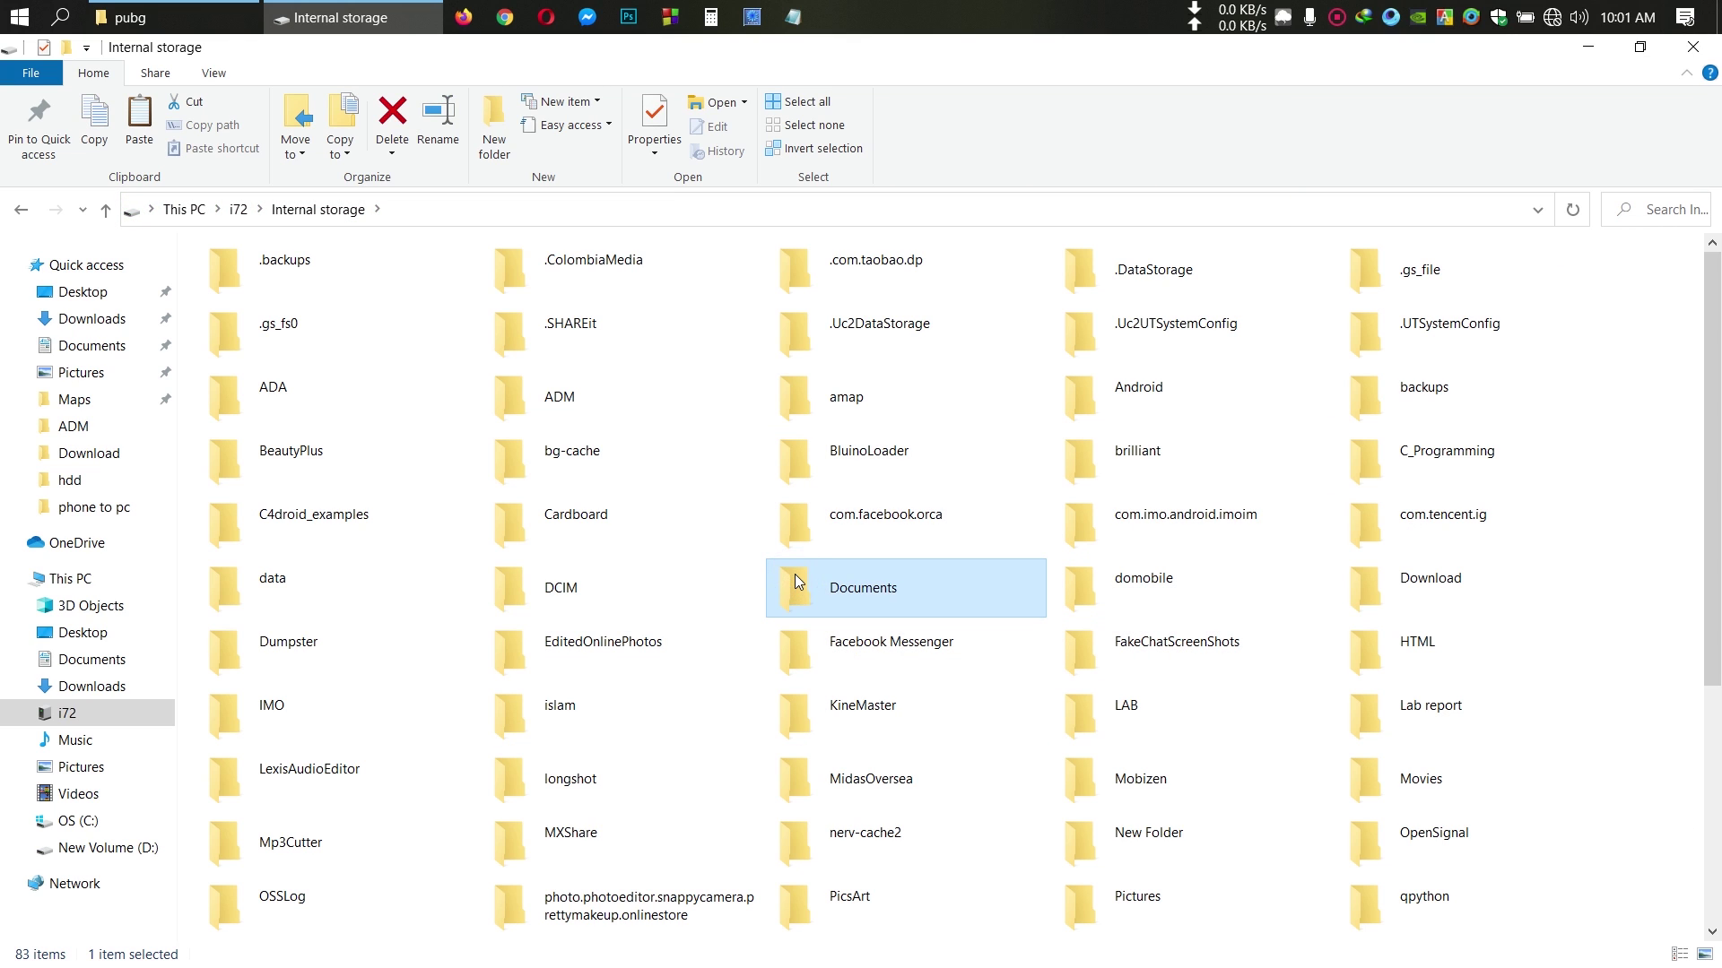
{"action": "type", "text": "m"}
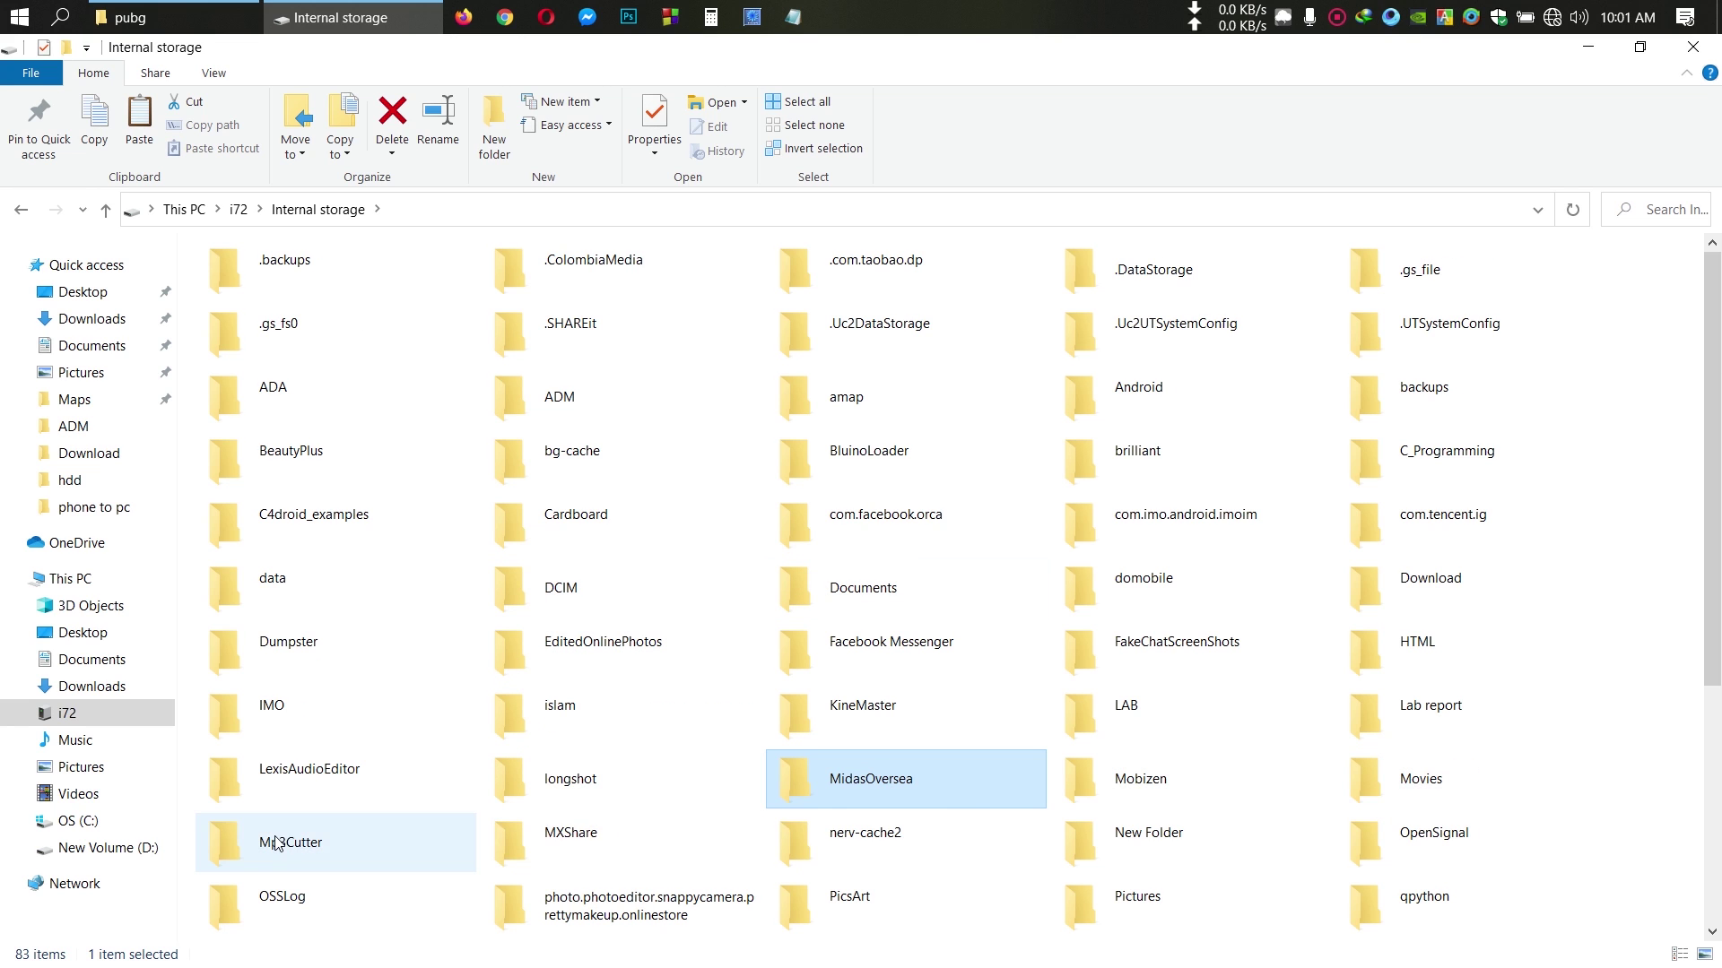
{"action": "scroll", "coordinate": [383, 834], "scroll_direction": "down", "scroll_amount": 3}
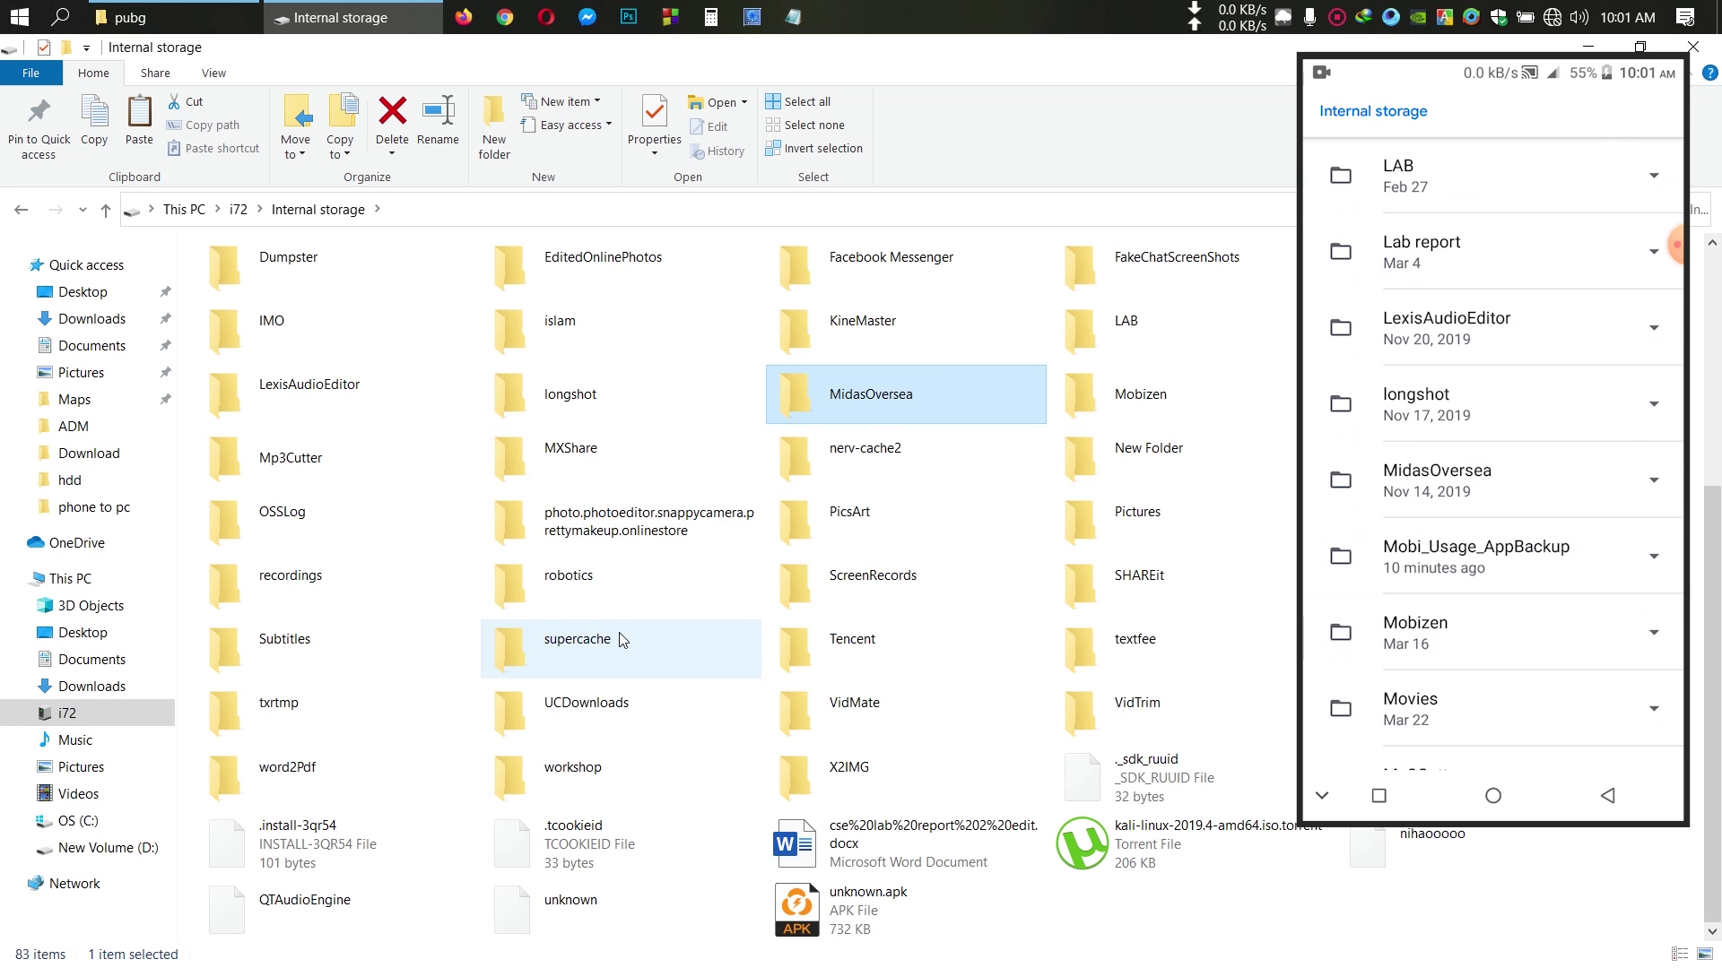
{"action": "left_click", "coordinate": [1480, 538]}
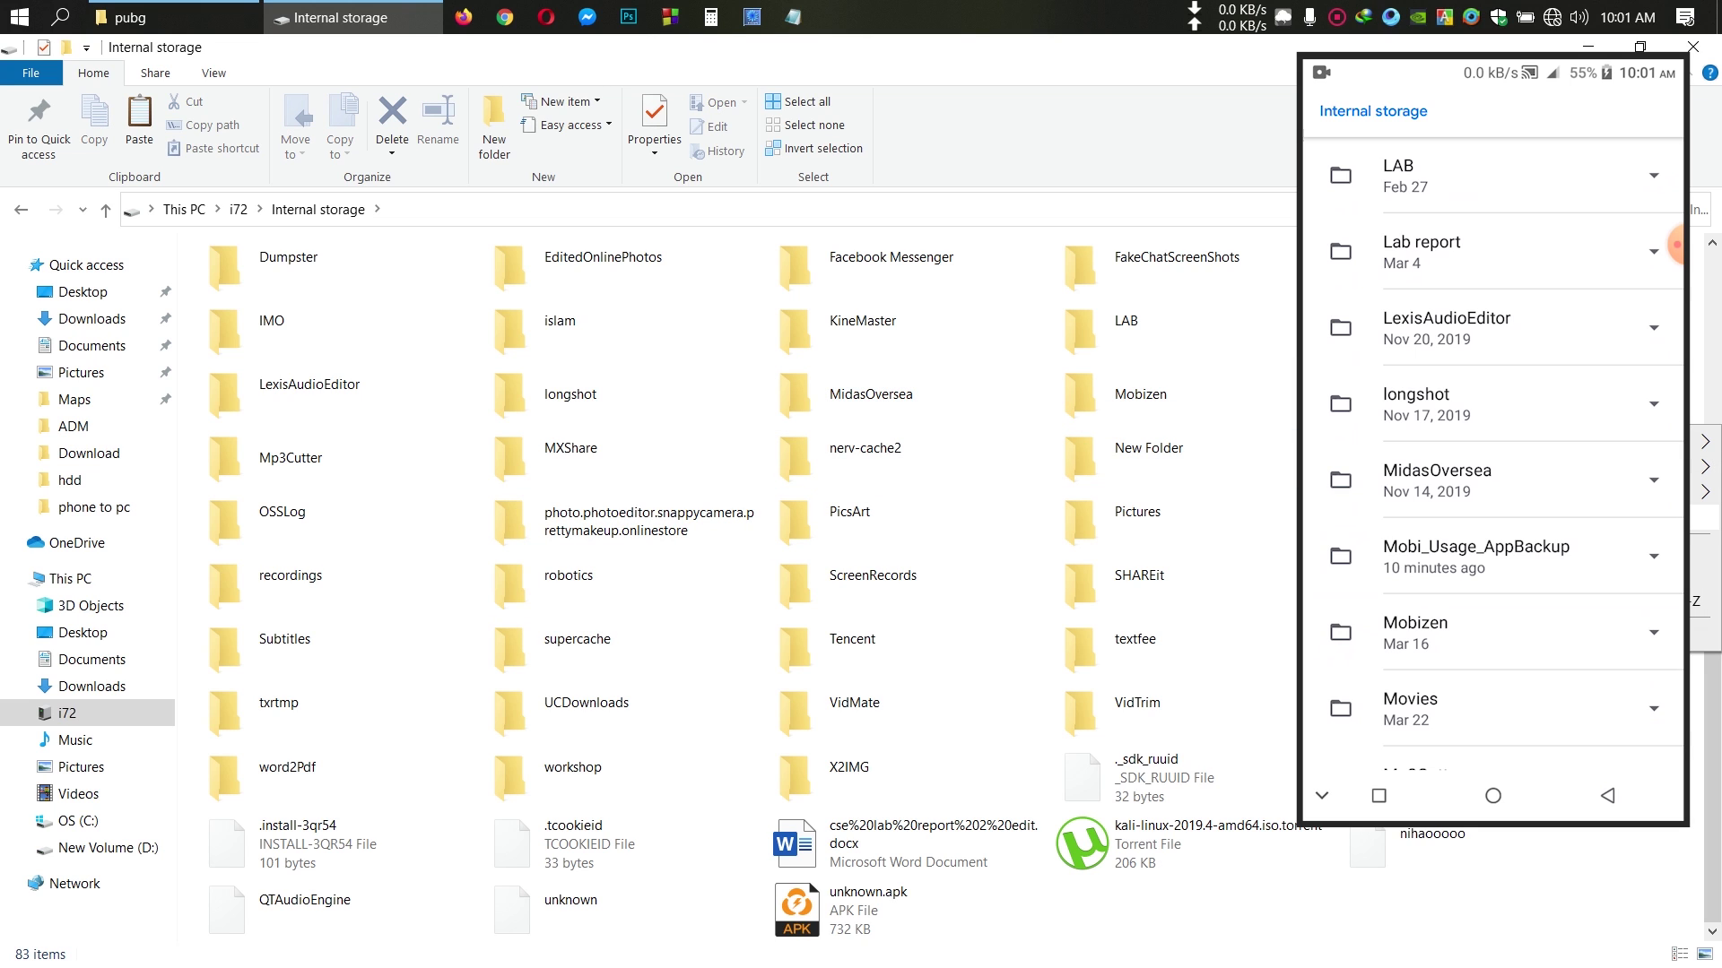
{"action": "key", "text": "Home"}
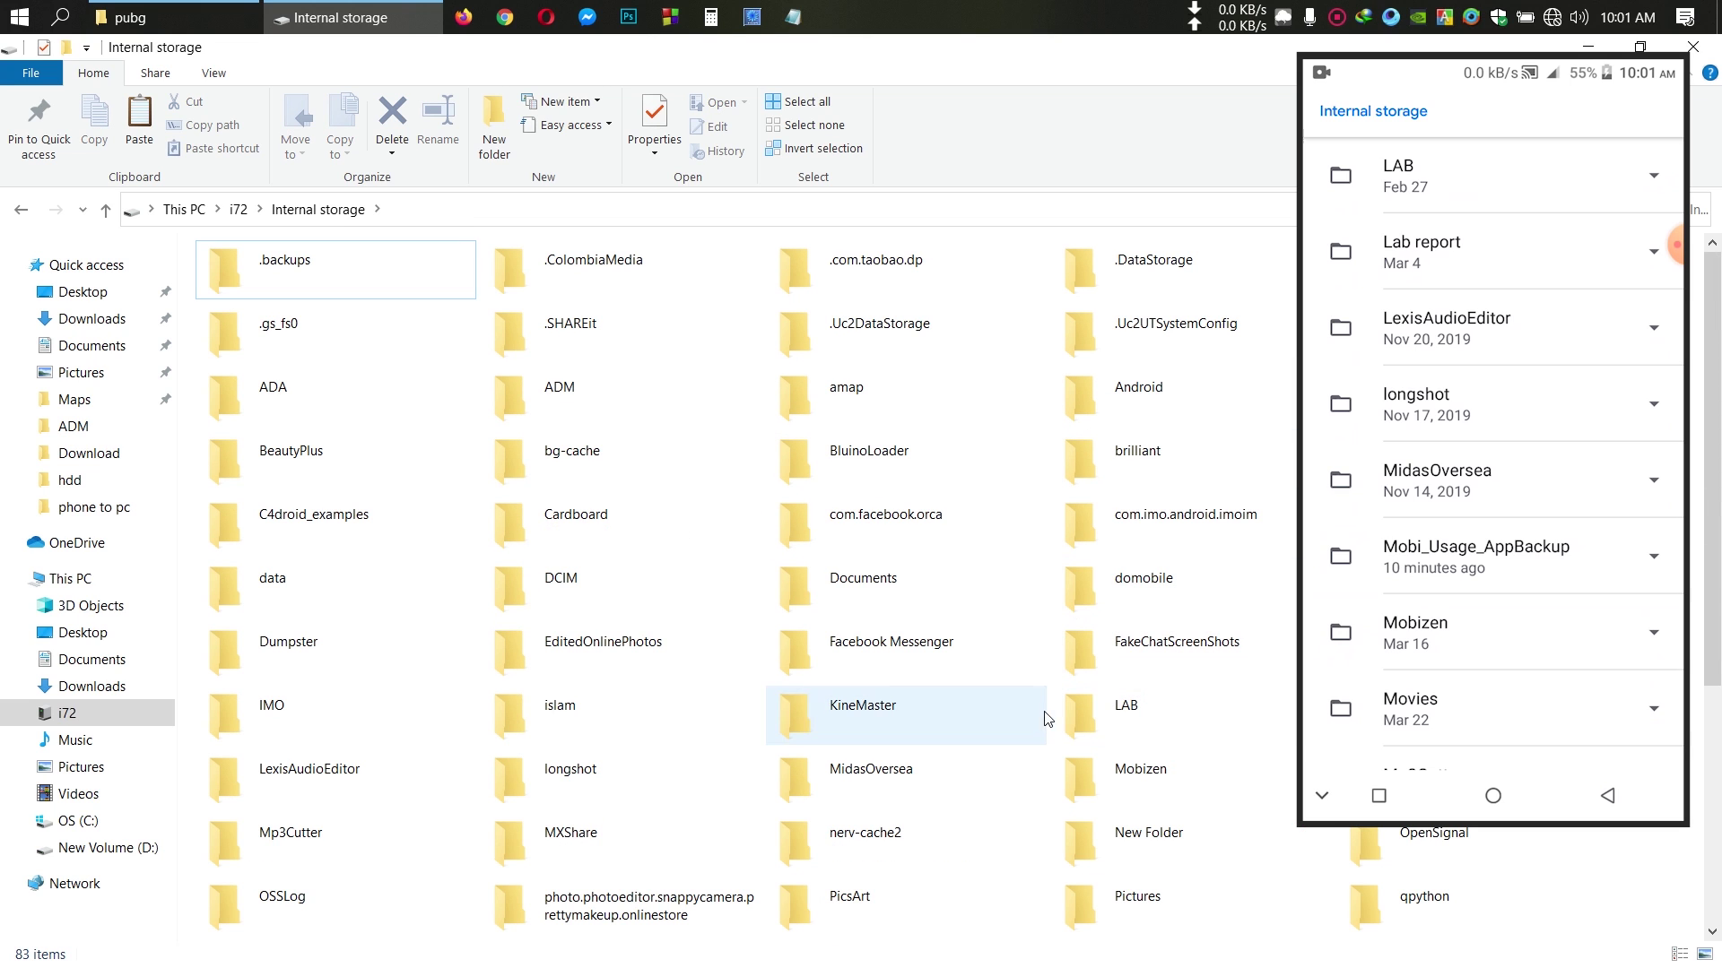
{"action": "scroll", "coordinate": [371, 875], "scroll_direction": "down", "scroll_amount": 3}
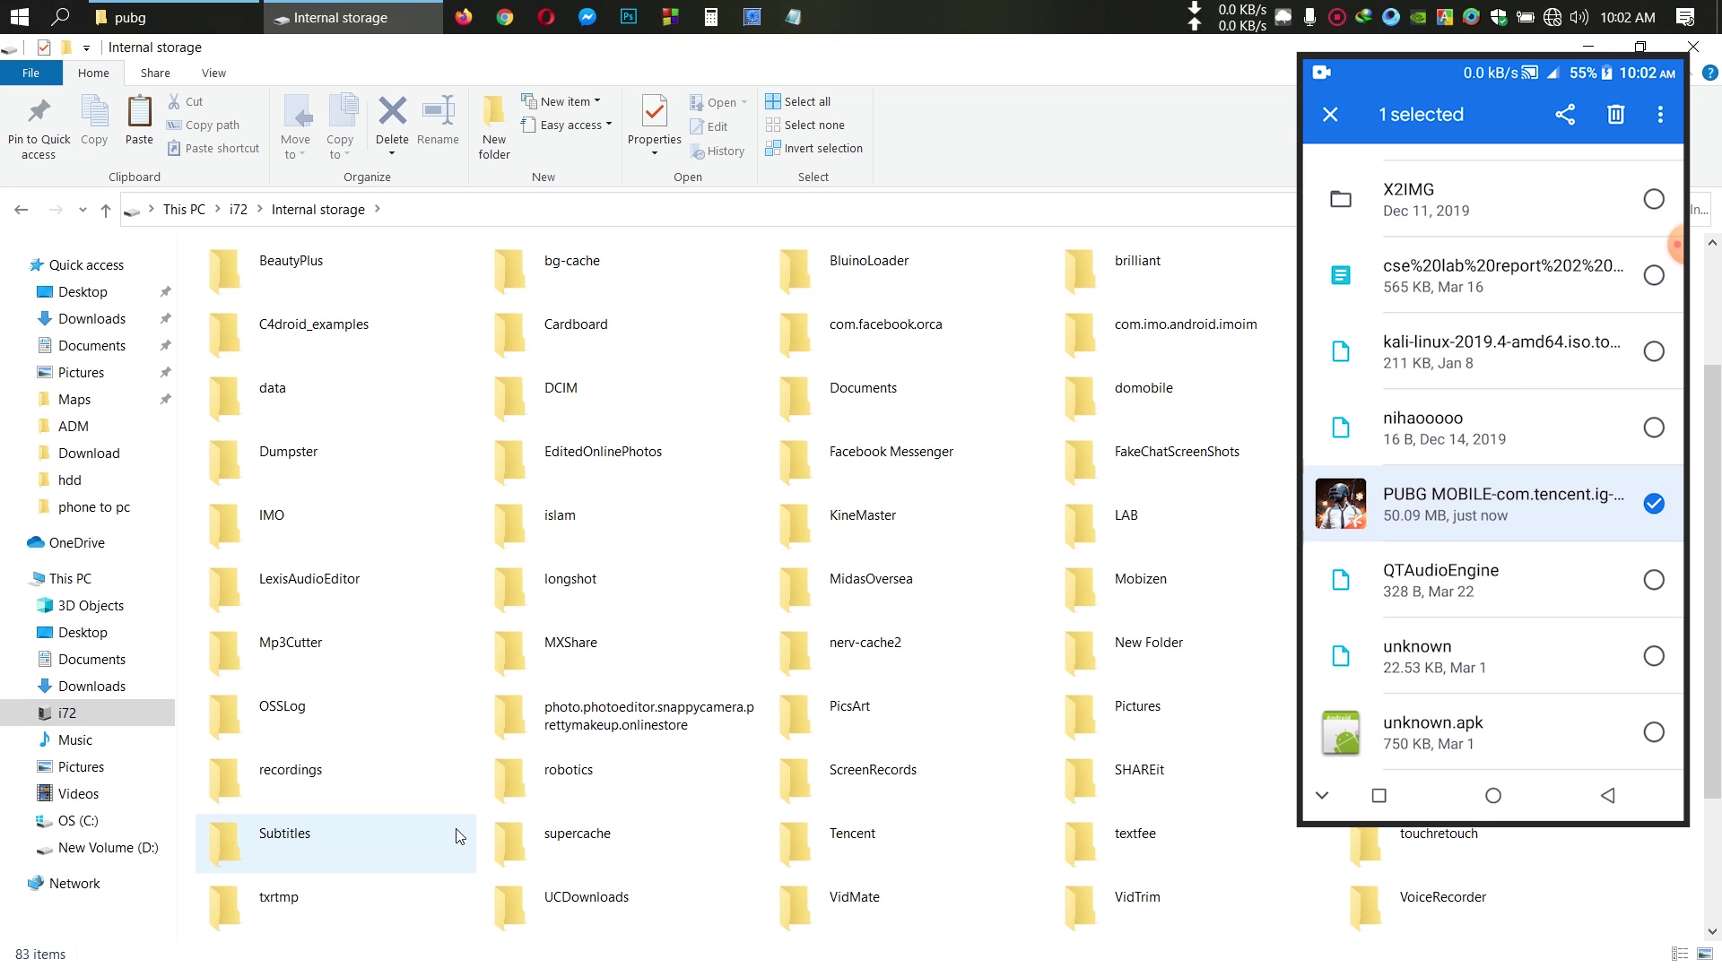
{"action": "scroll", "coordinate": [833, 521], "scroll_direction": "down", "scroll_amount": 3}
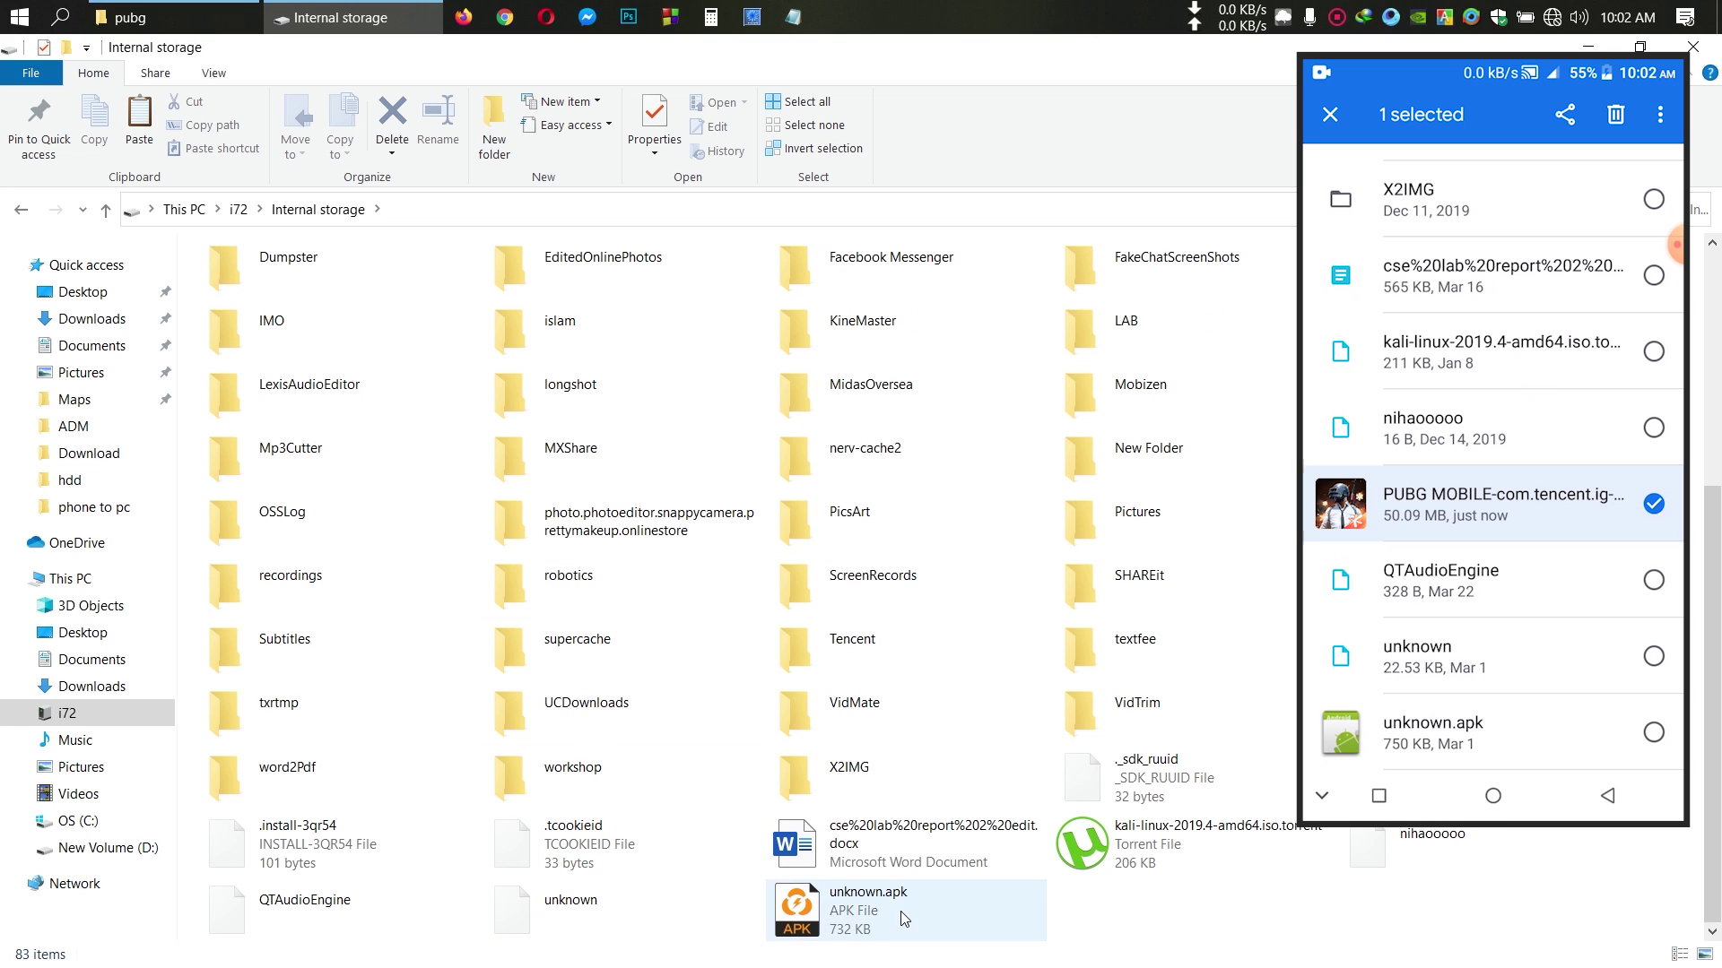
Refresh the phone's Internal storage so the new PUBG MOBILE APK appears.
{"action": "left_click", "coordinate": [1016, 792]}
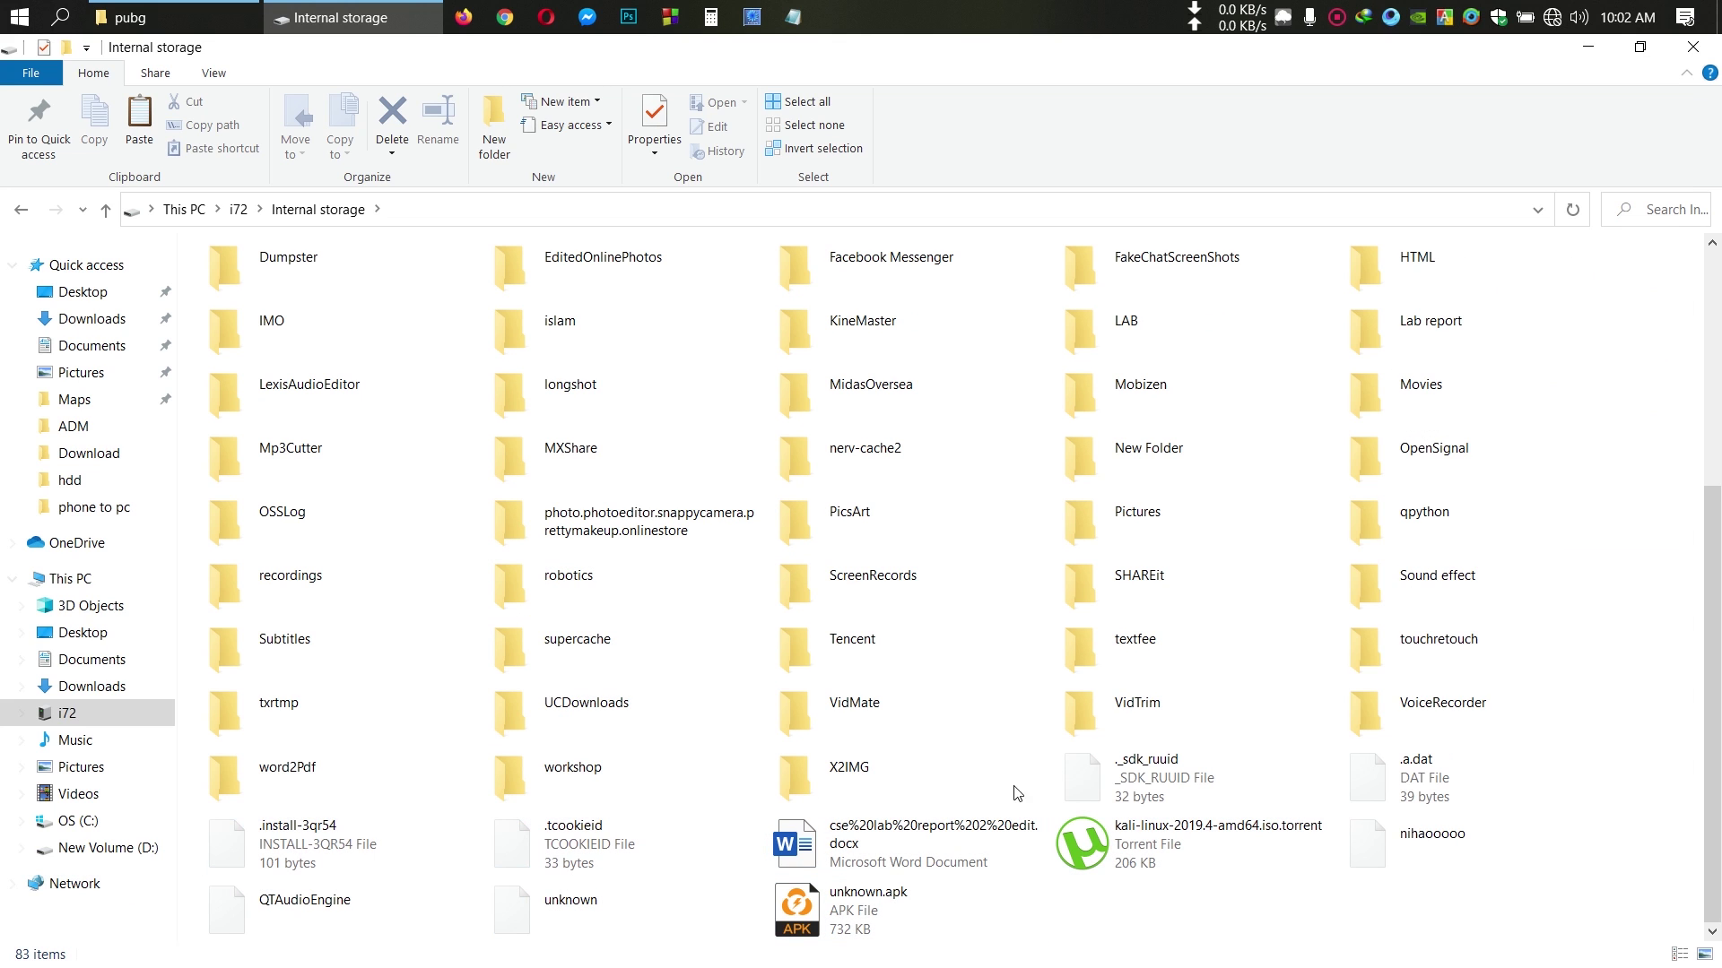
{"action": "right_click", "coordinate": [1246, 931]}
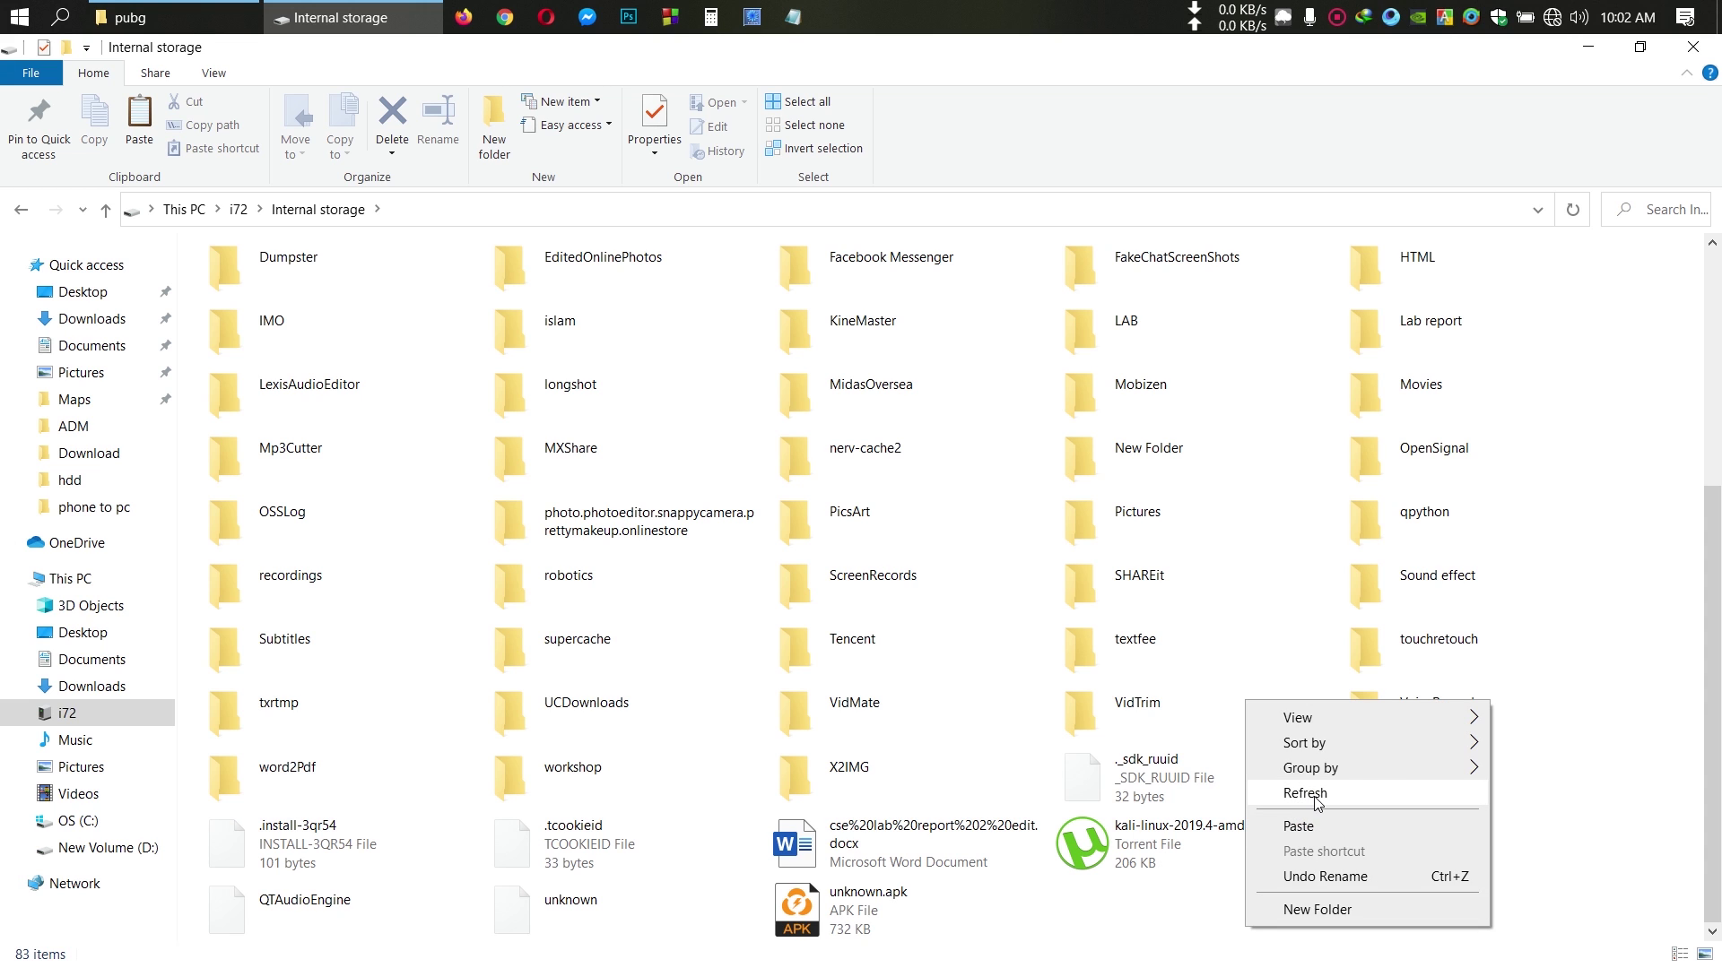
{"action": "left_click", "coordinate": [1305, 795]}
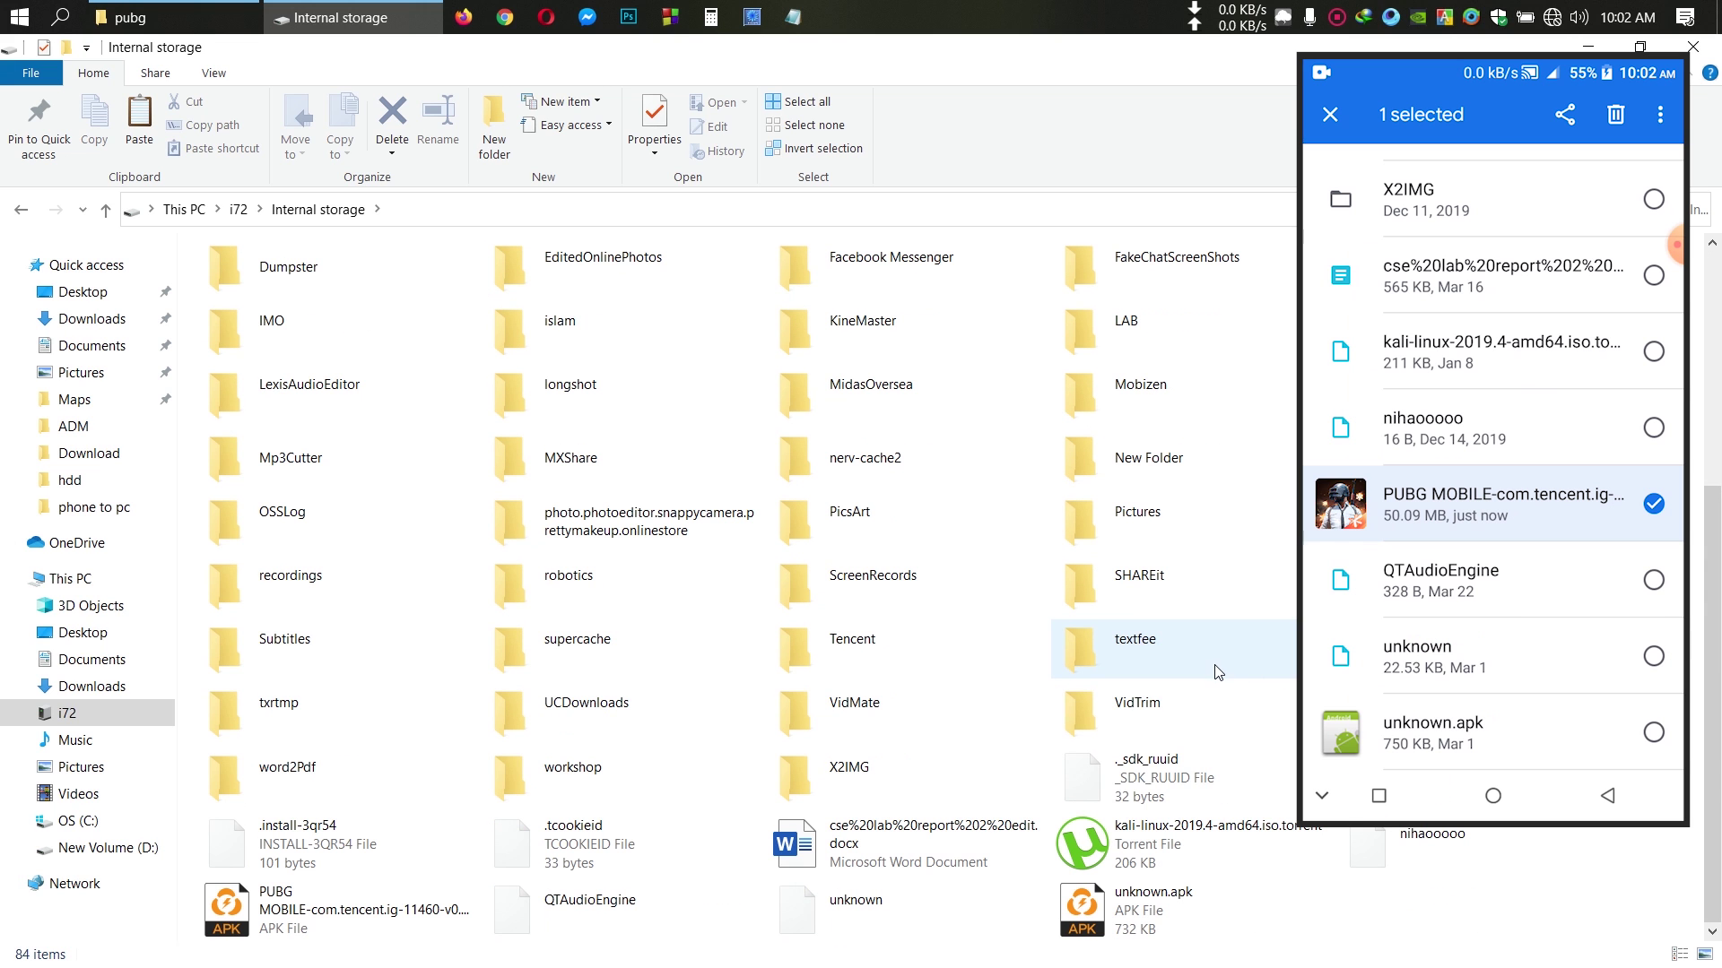
{"action": "mouse_move", "coordinate": [294, 909]}
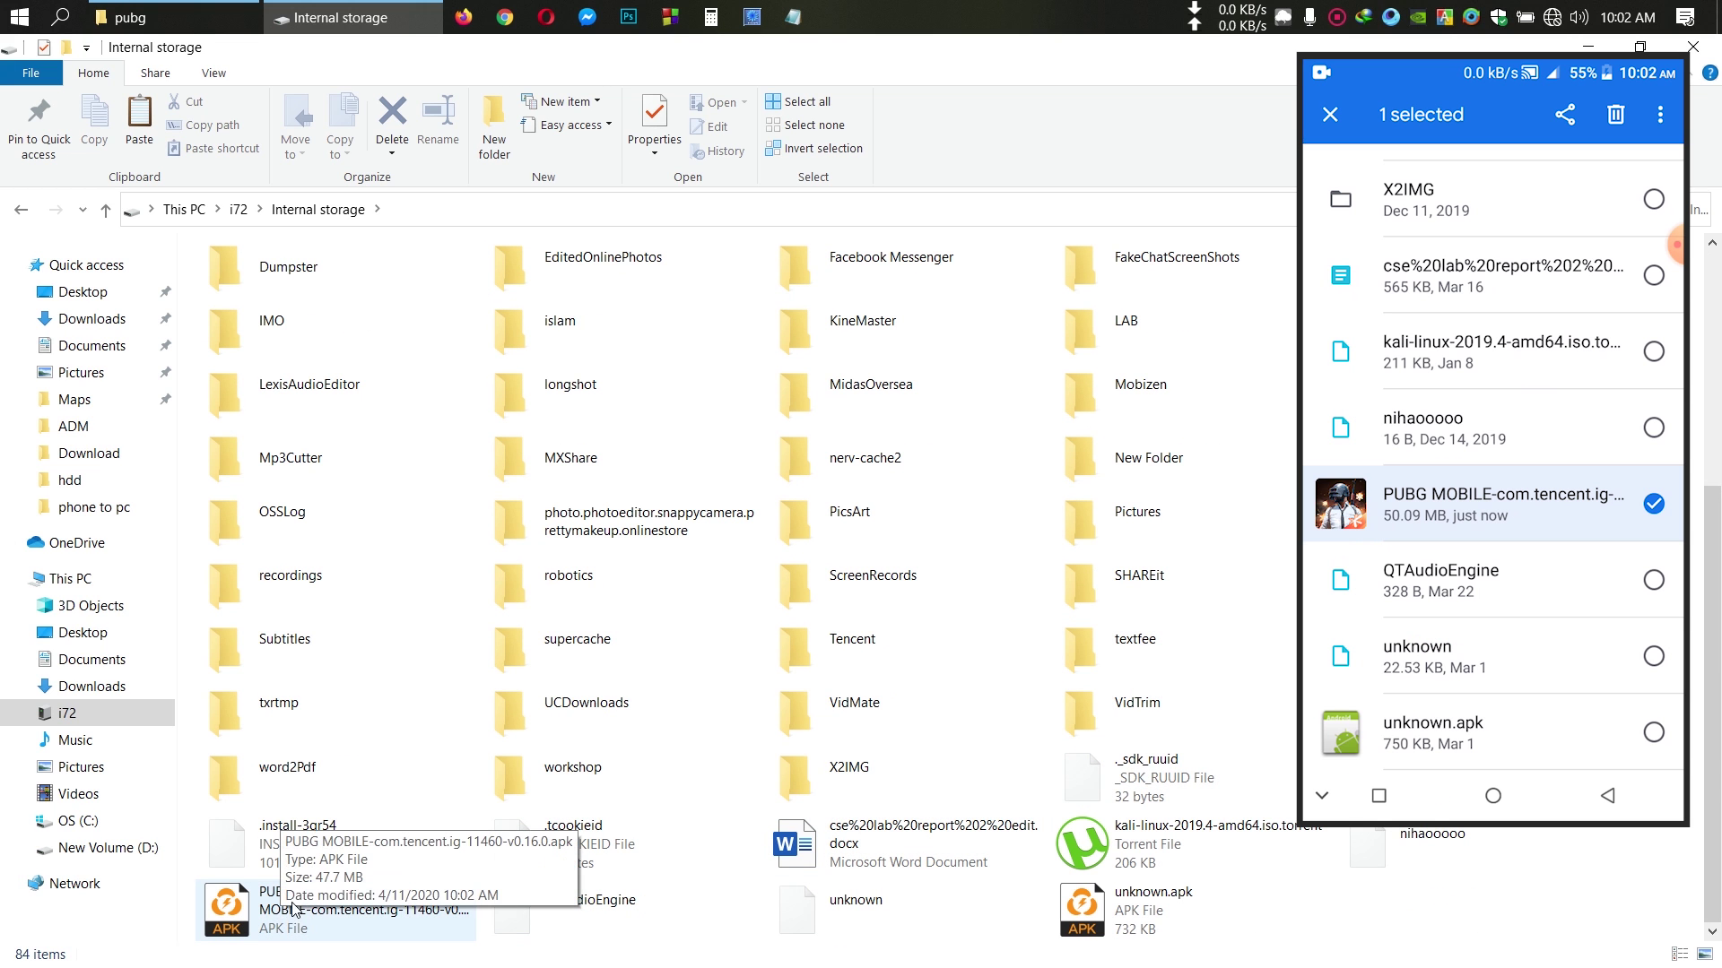
Copy the PUBG MOBILE APK and switch to the D:\pubg window.
{"action": "left_click", "coordinate": [280, 915]}
{"action": "right_click", "coordinate": [282, 917]}
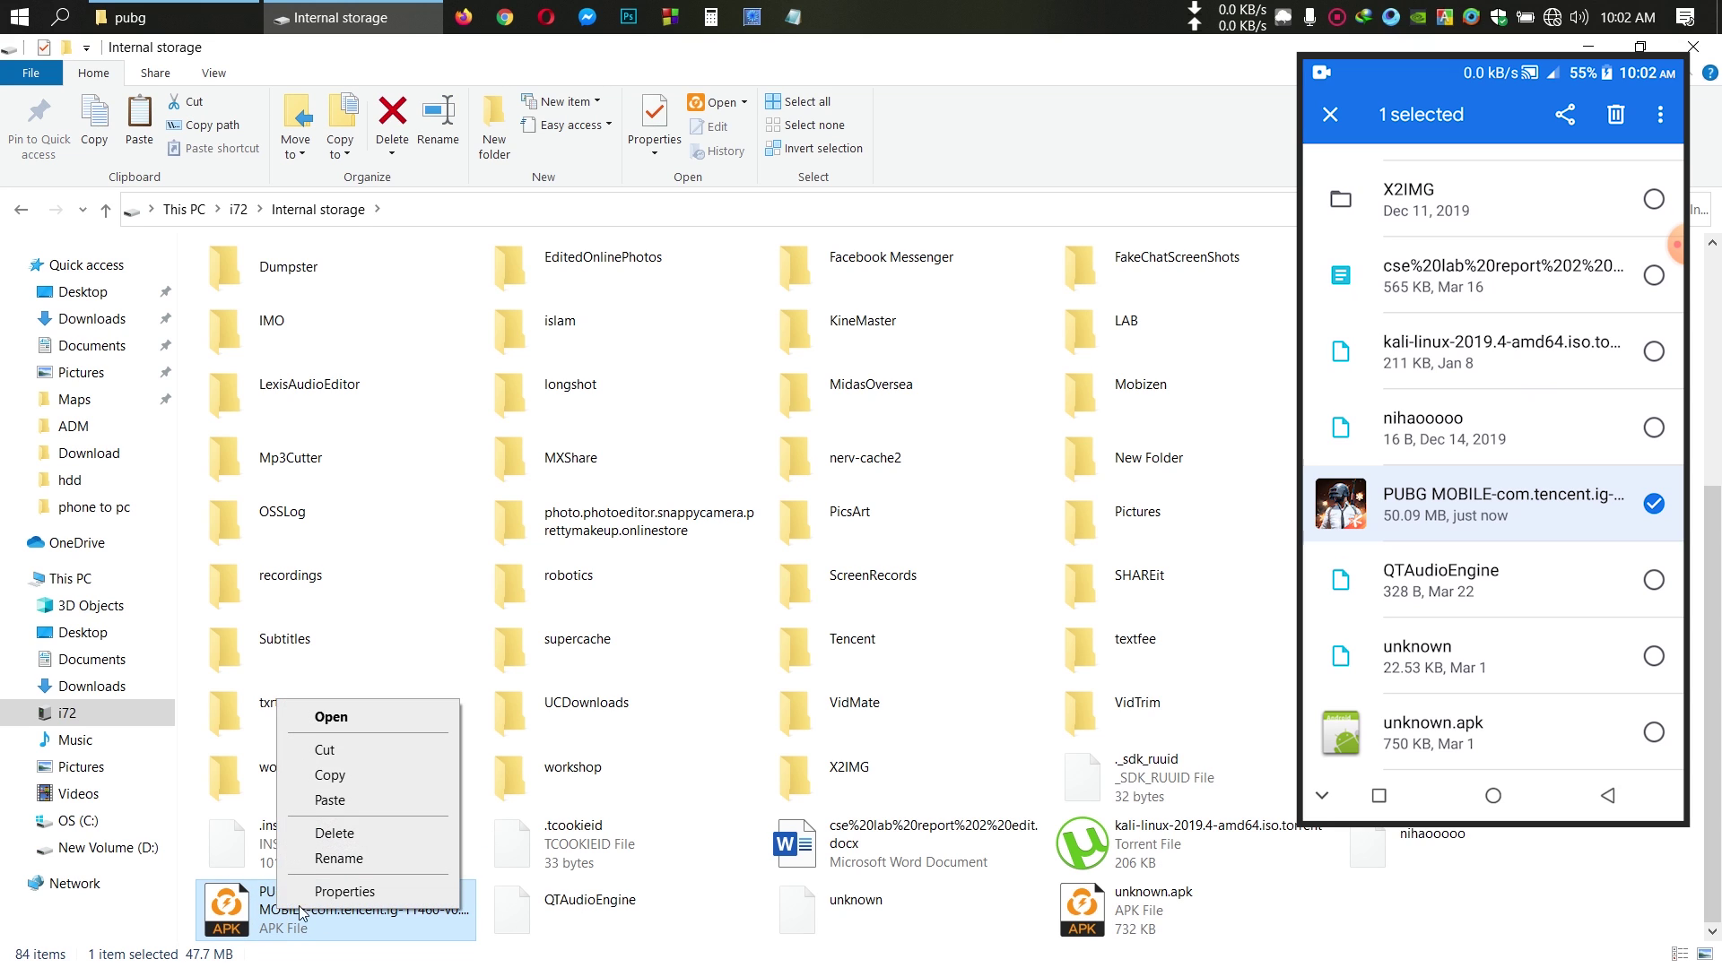
{"action": "left_click", "coordinate": [331, 776]}
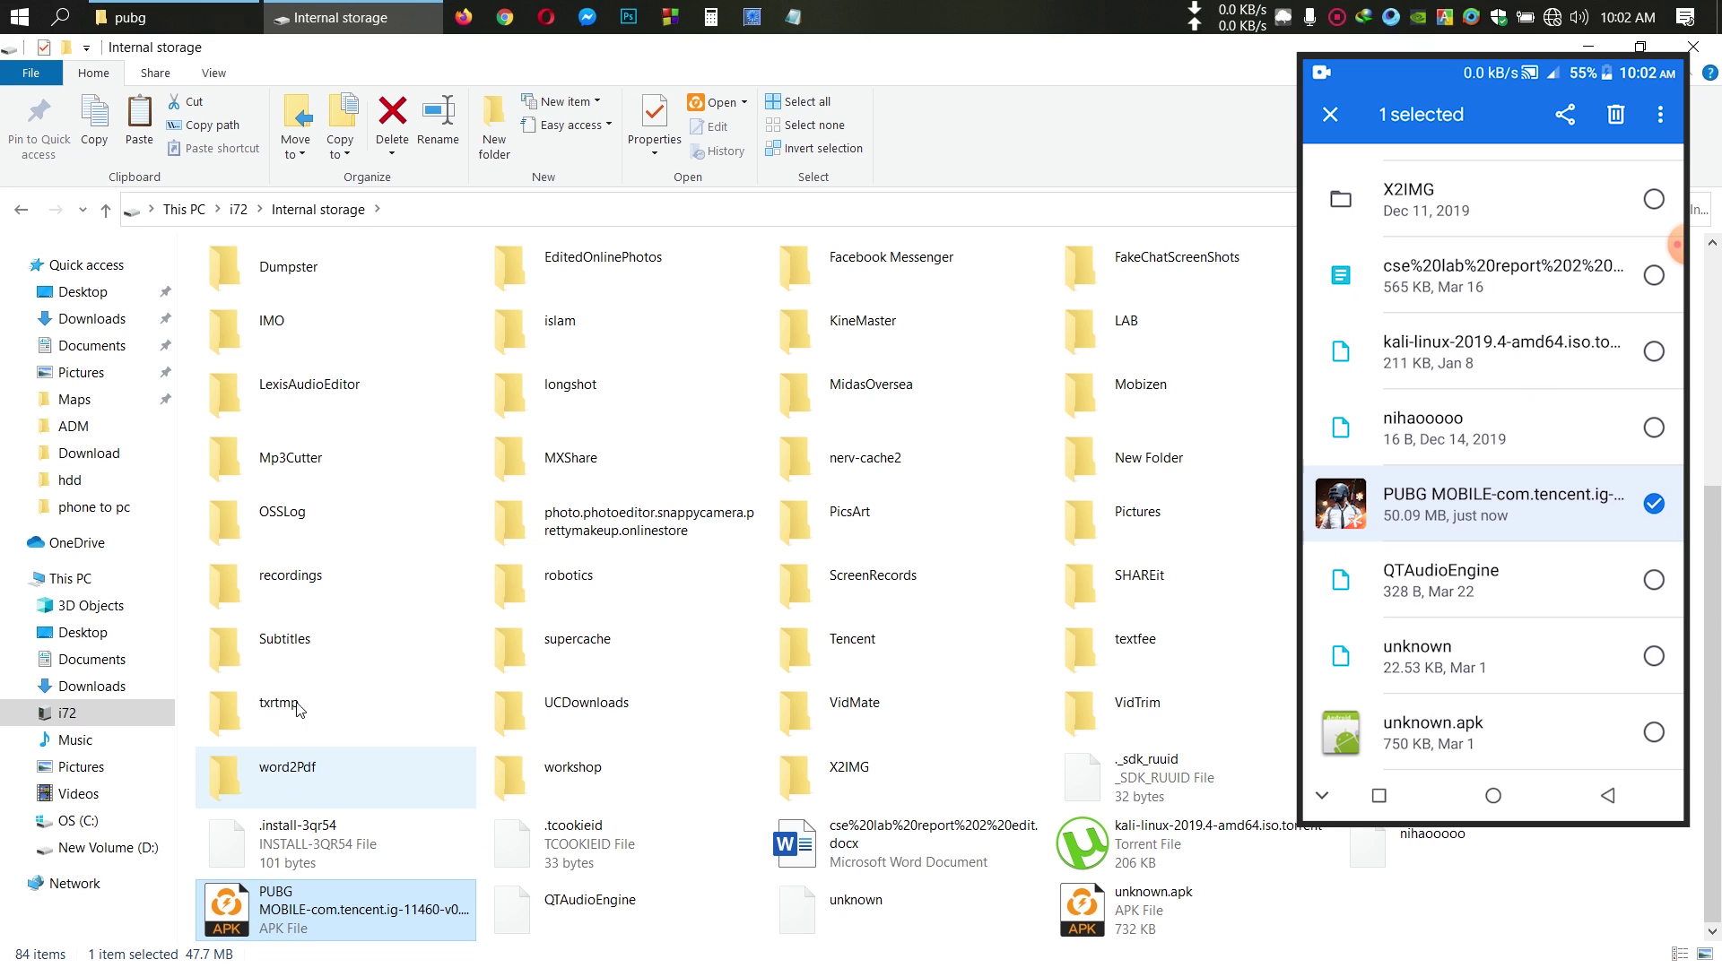
{"action": "left_click", "coordinate": [176, 17]}
Paste the PUBG MOBILE APK into D:\pubg beside com.tencent.ig and select both items.
{"action": "right_click", "coordinate": [329, 396]}
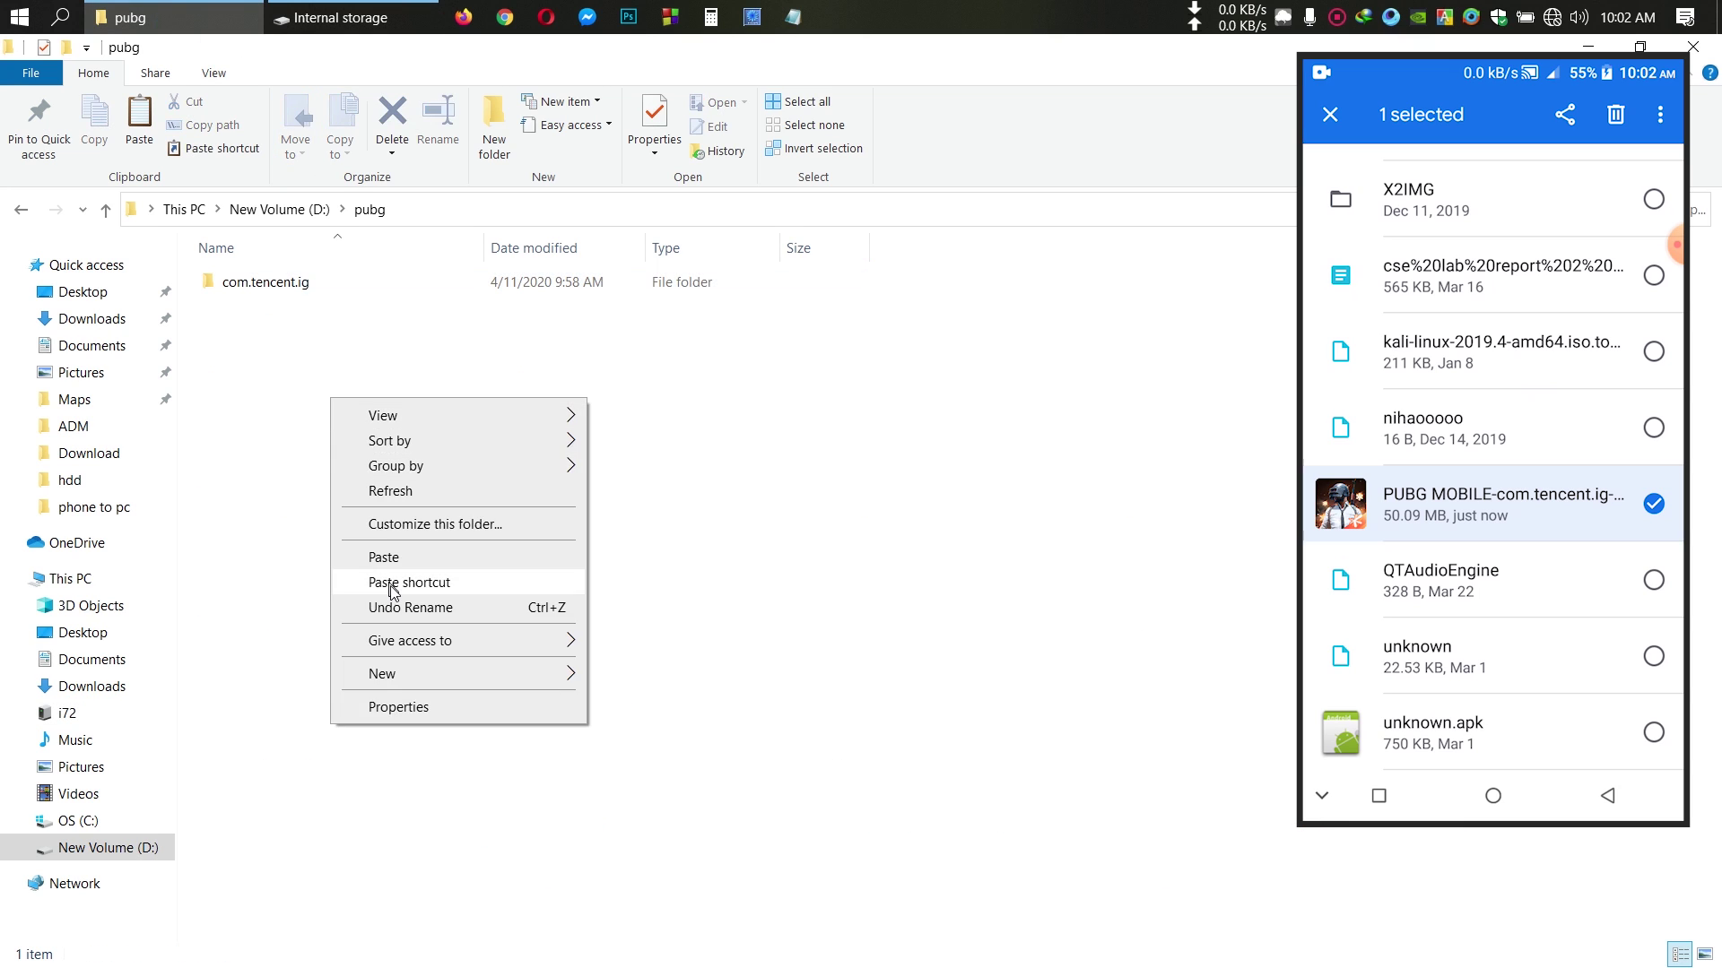
{"action": "left_click", "coordinate": [401, 560]}
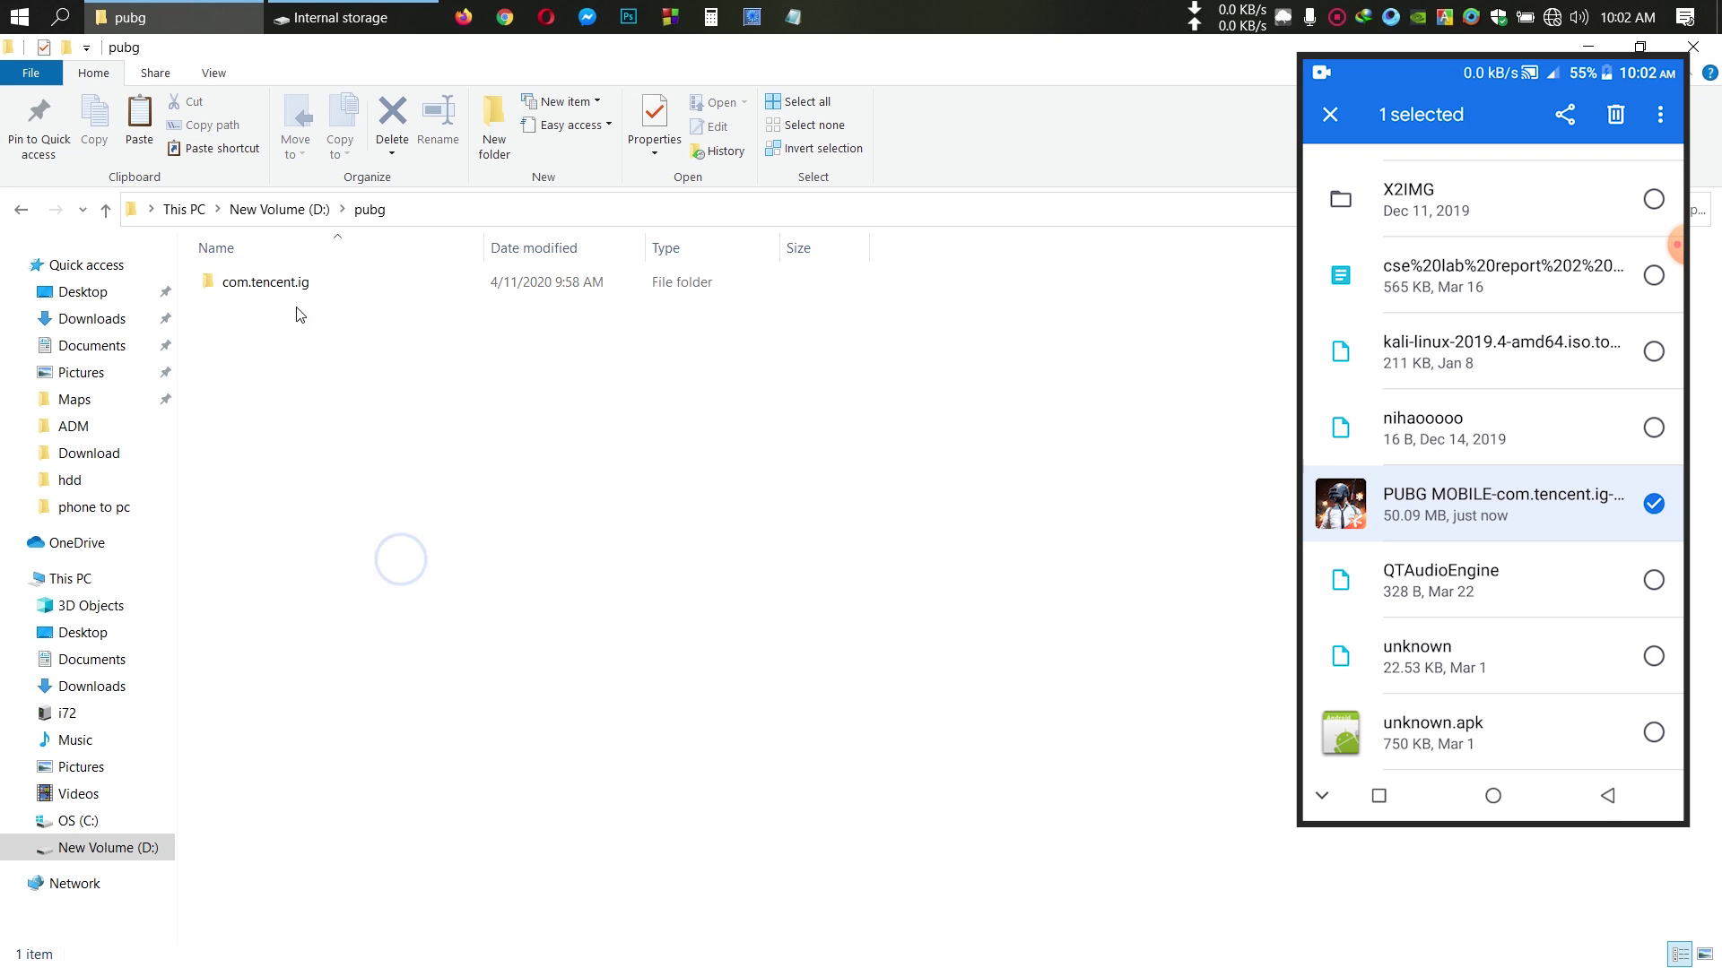
{"action": "left_click", "coordinate": [288, 437]}
{"action": "left_click_drag", "start_coordinate": [250, 404], "coordinate": [378, 278]}
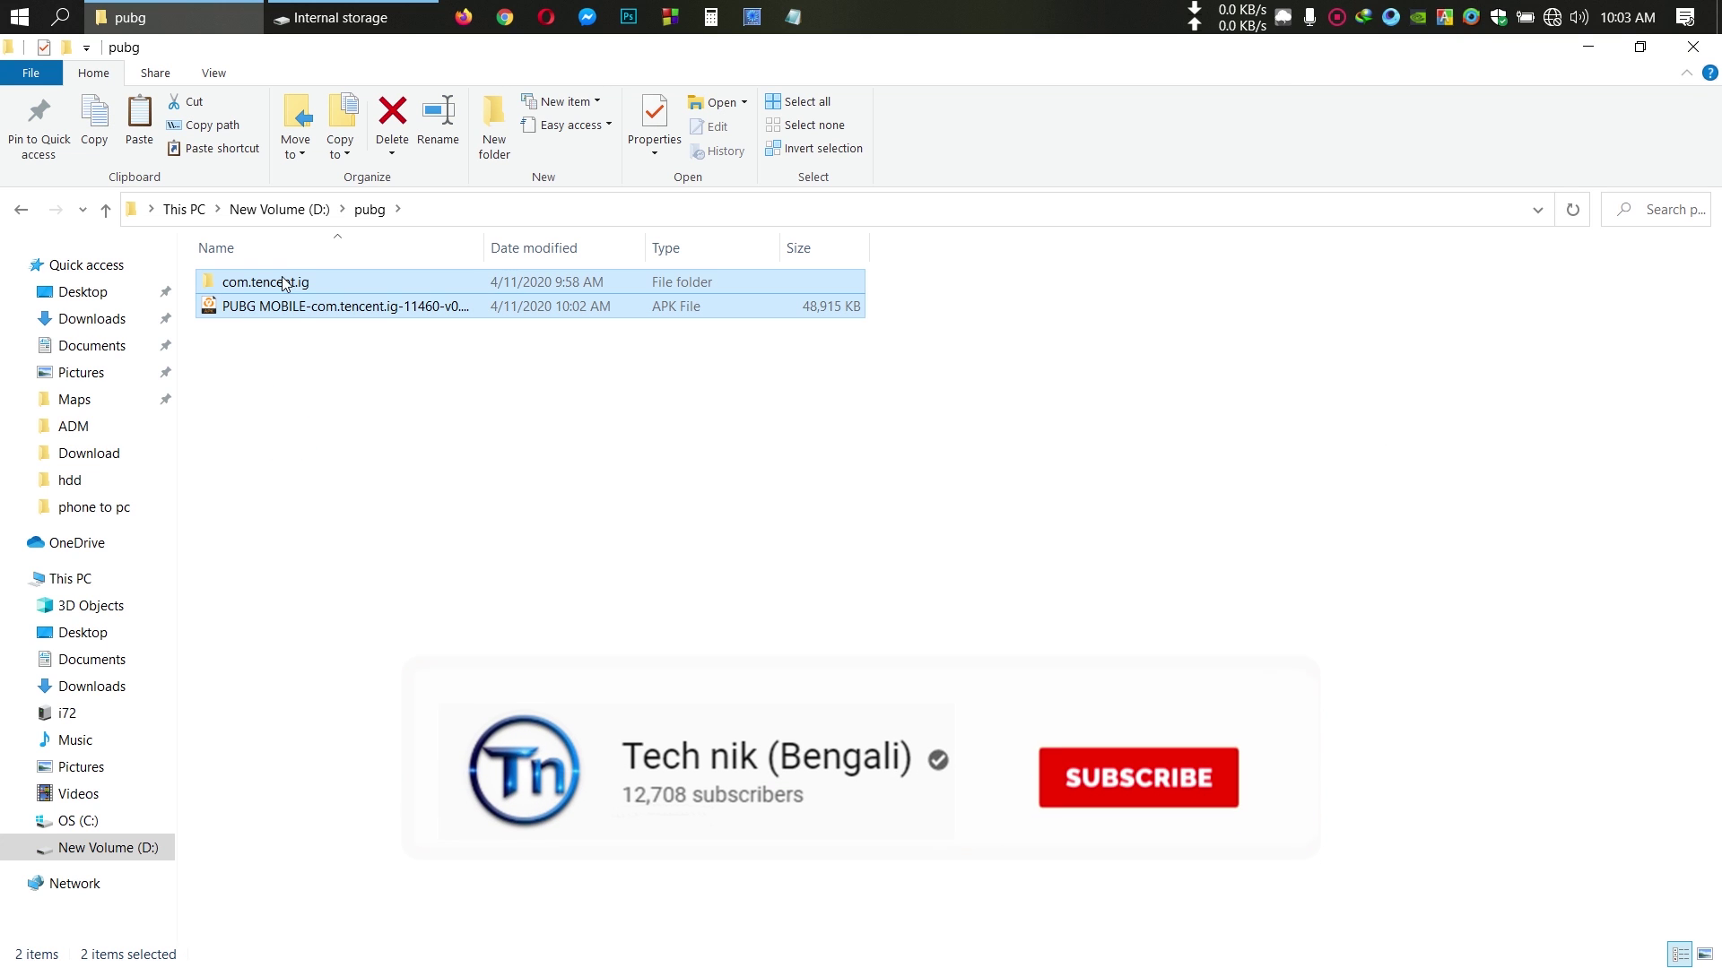
{"action": "double_click", "coordinate": [285, 284]}
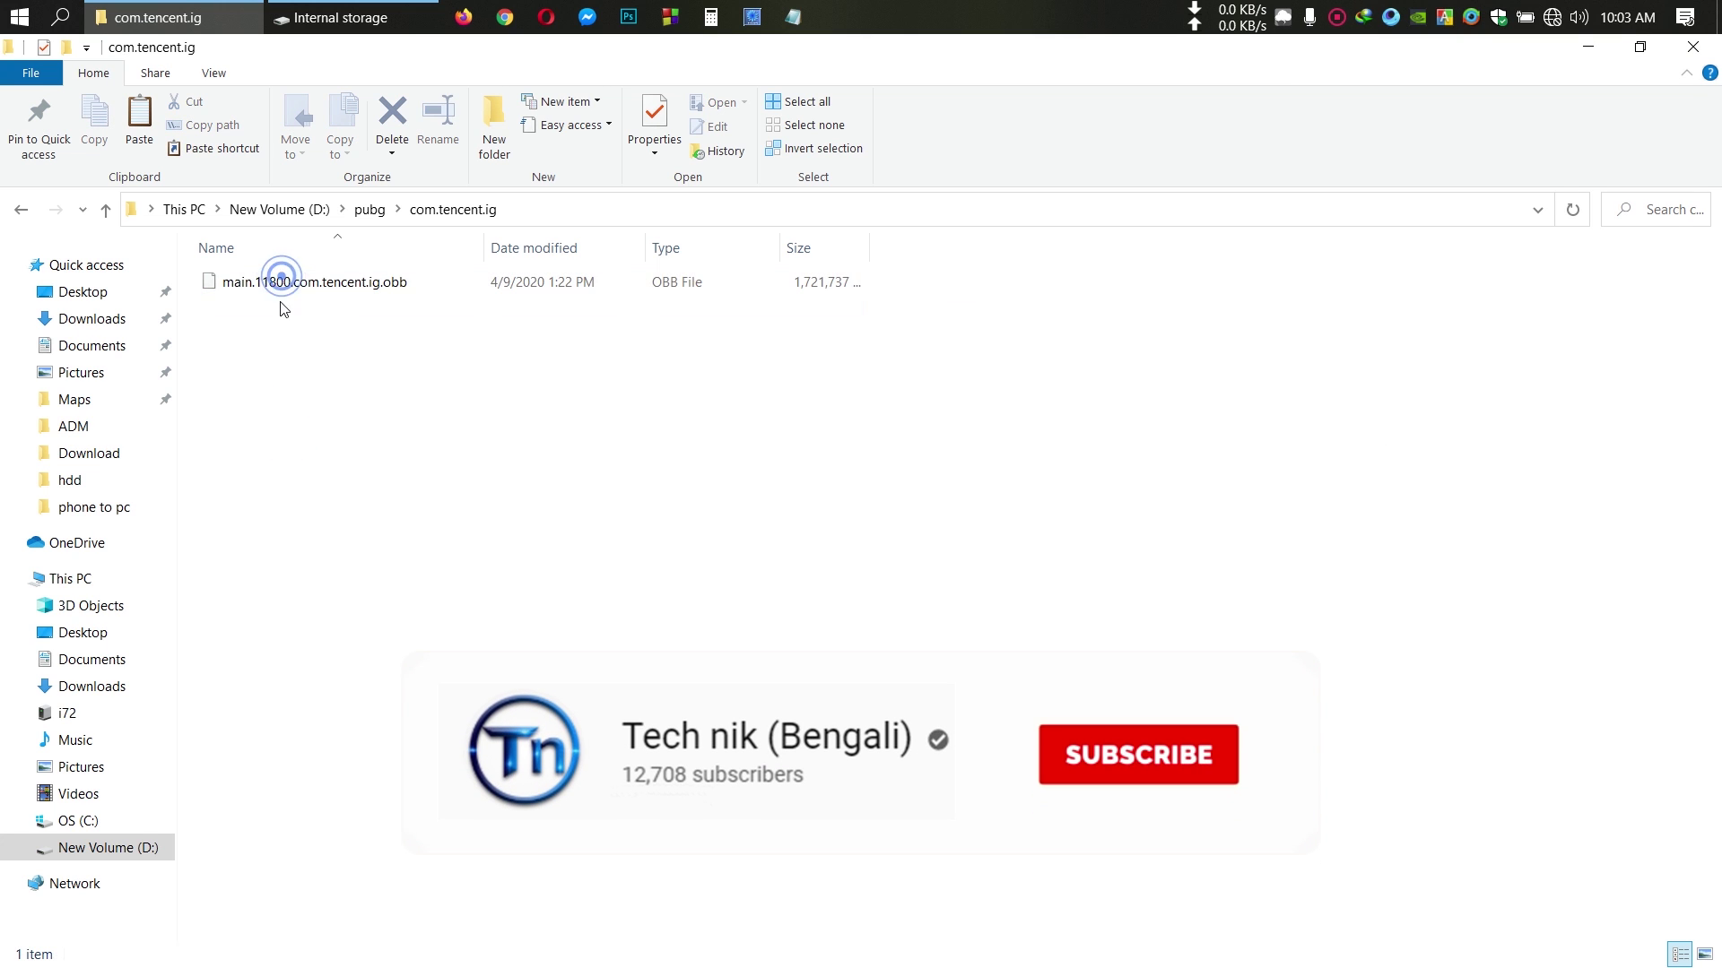
{"action": "left_click", "coordinate": [105, 212]}
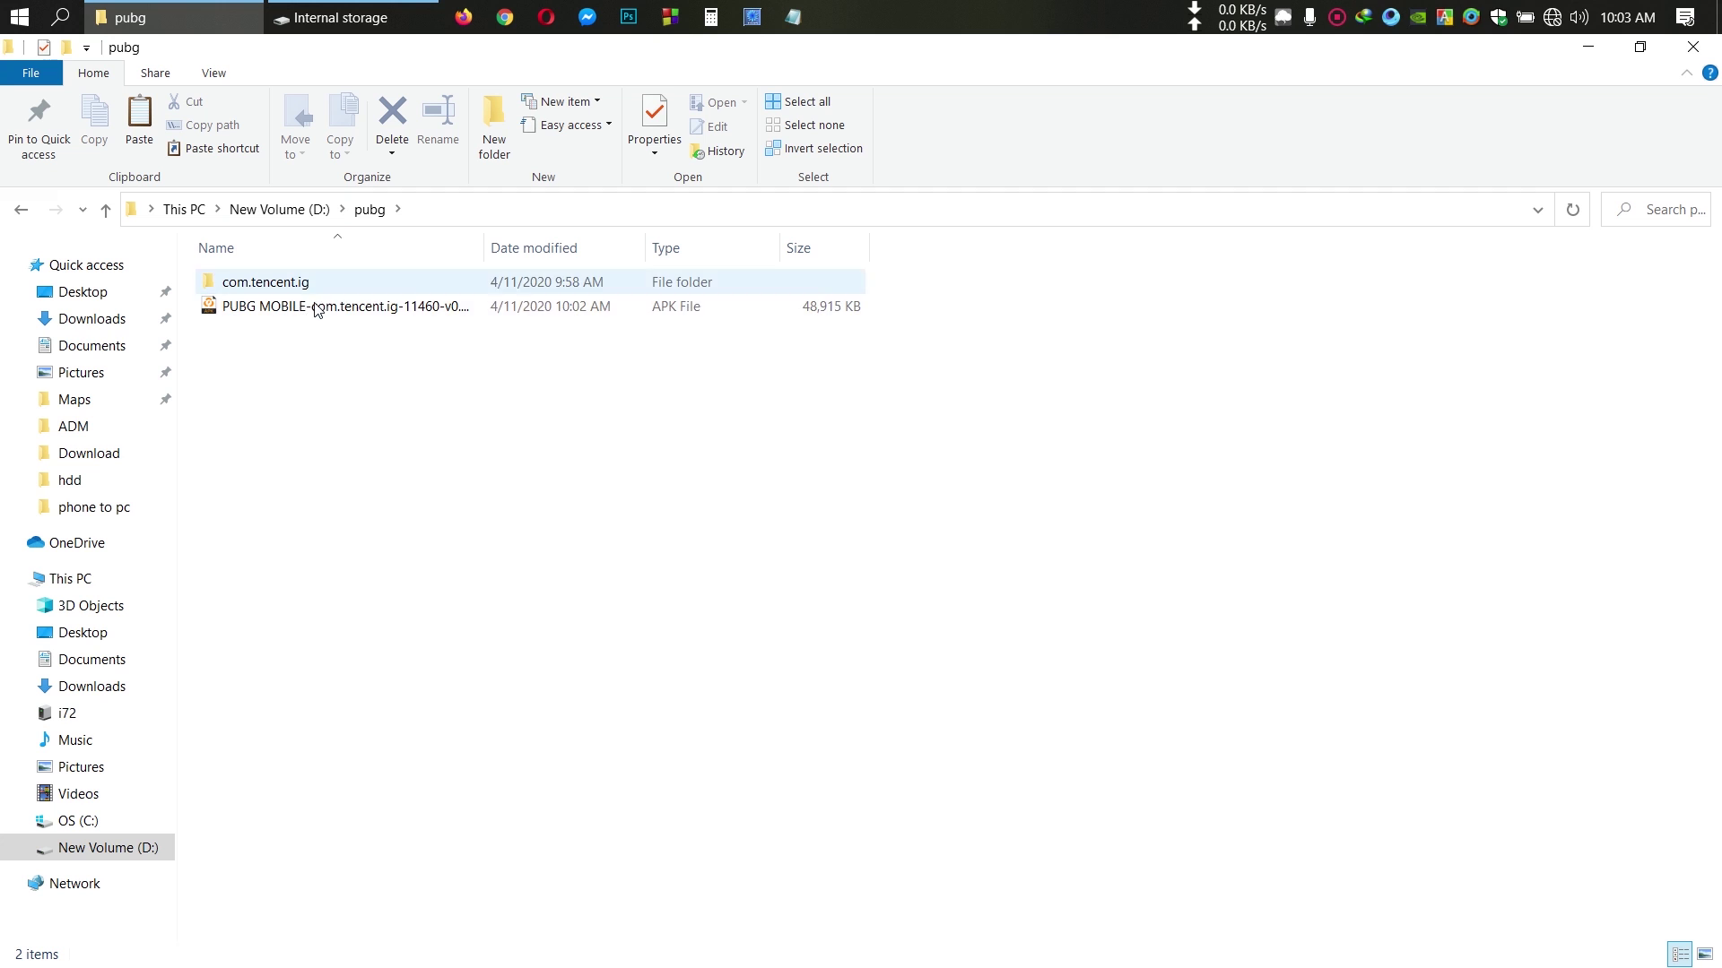
{"action": "left_click", "coordinate": [336, 18]}
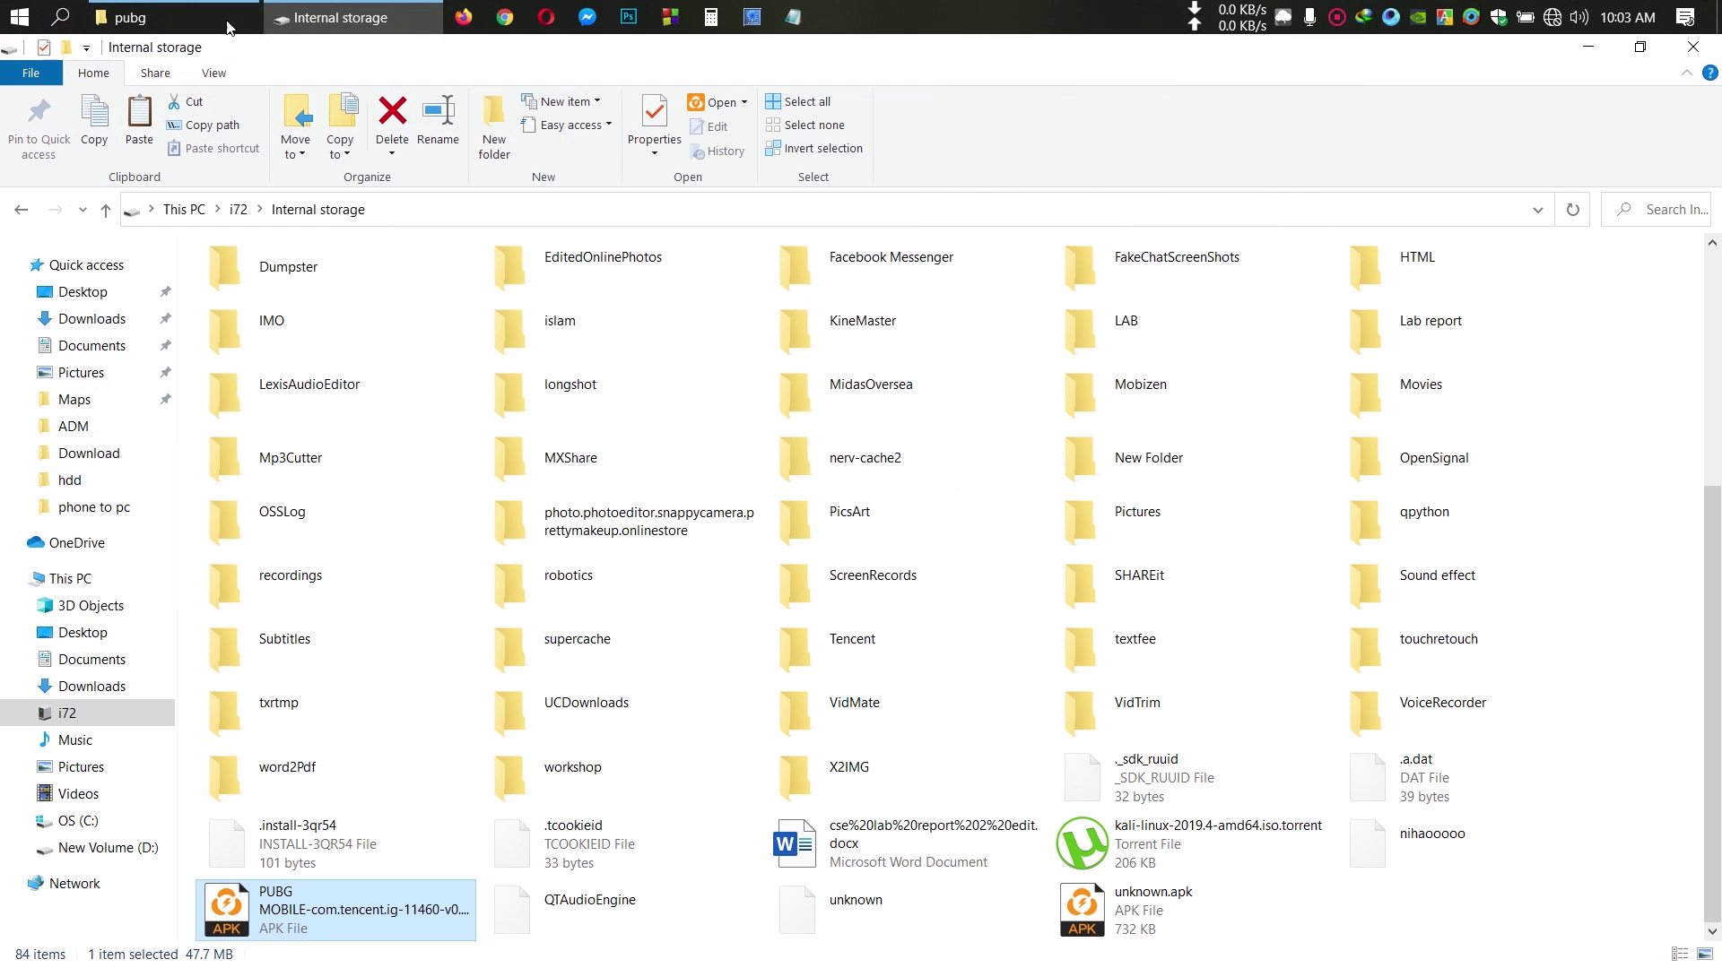
{"action": "left_click", "coordinate": [175, 18]}
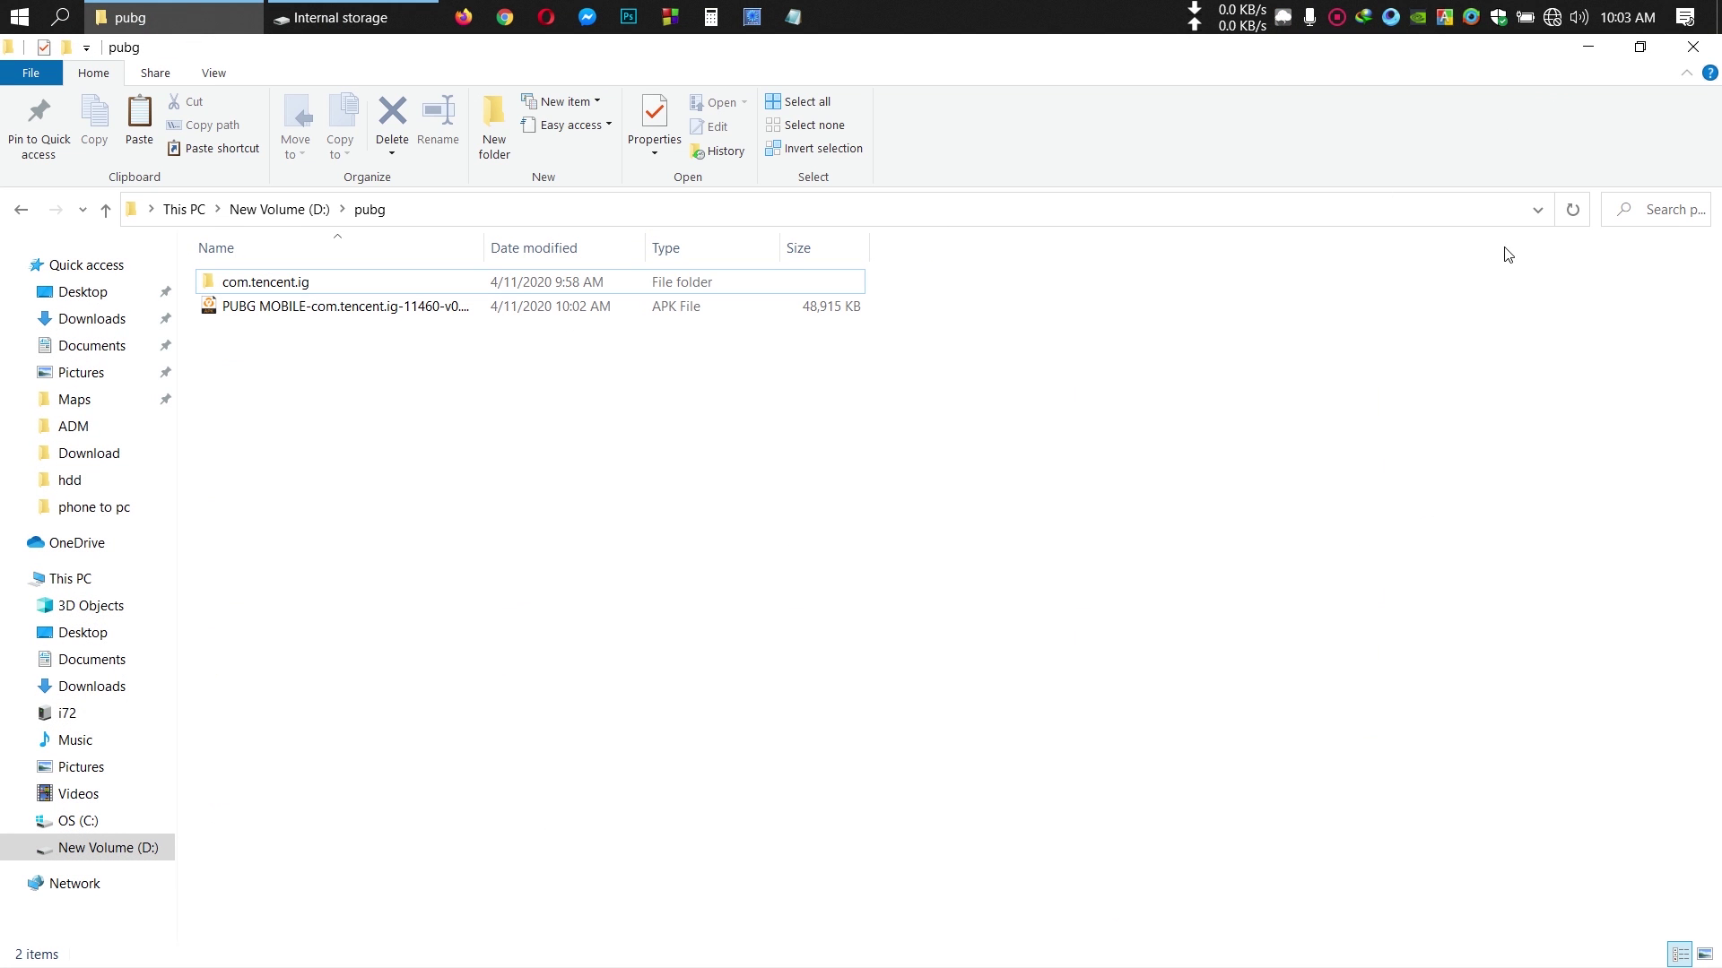